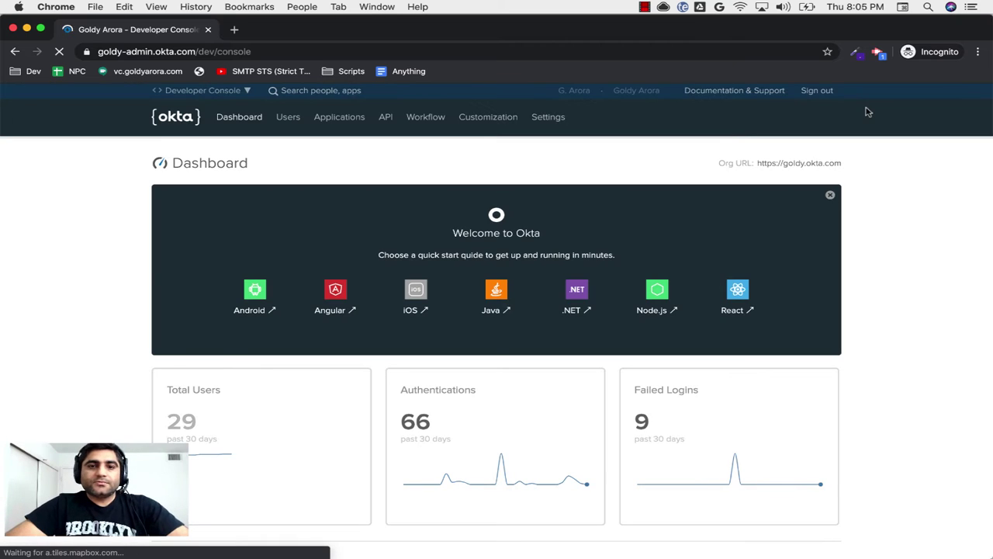
Step: Switch the Okta admin console to Classic UI, then move to the Windows VM desktop
left_click(233, 90)
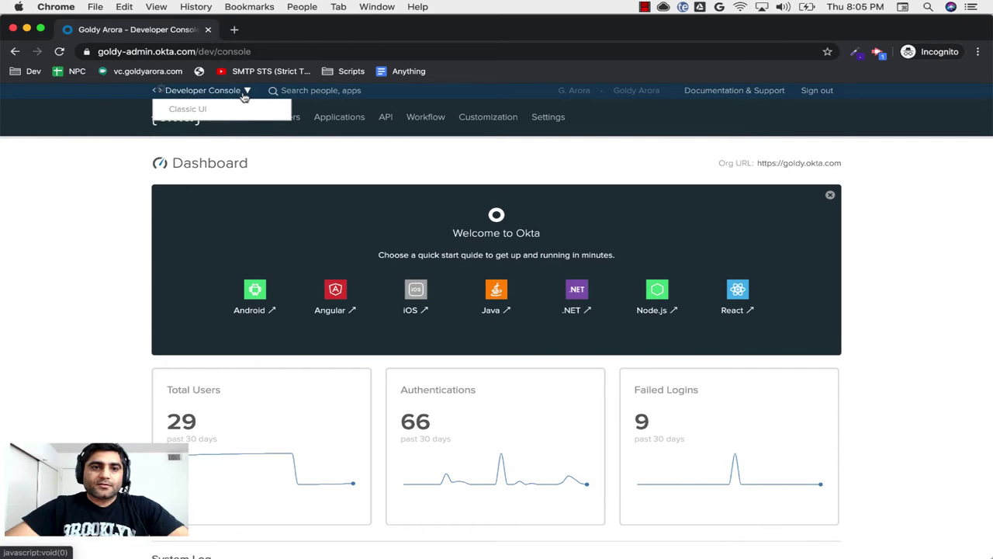
left_click(196, 113)
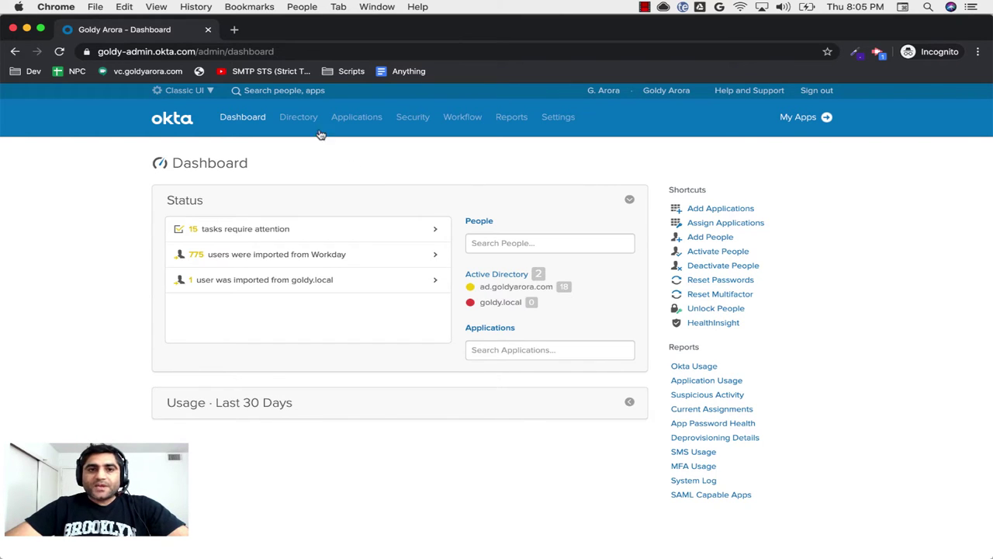
key("ctrl+Right")
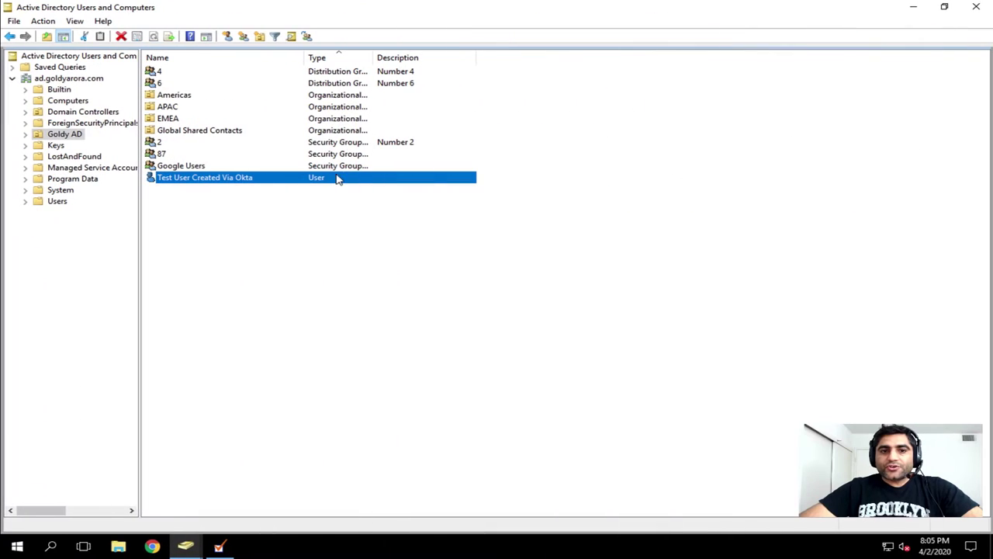
Step: In the test user's Attribute Editor, locate msDS-cloudExtensionAttribute1
double_click(174, 184)
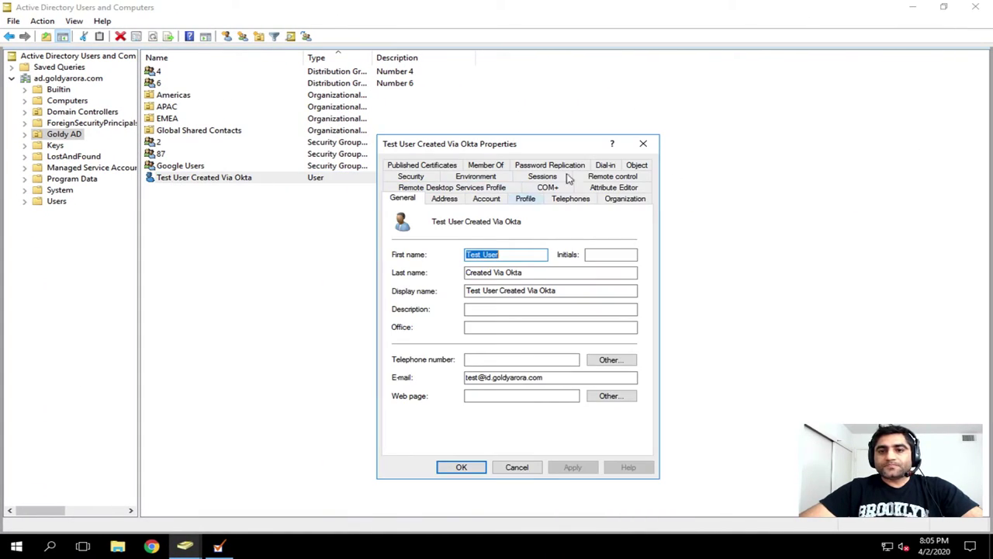
left_click(609, 189)
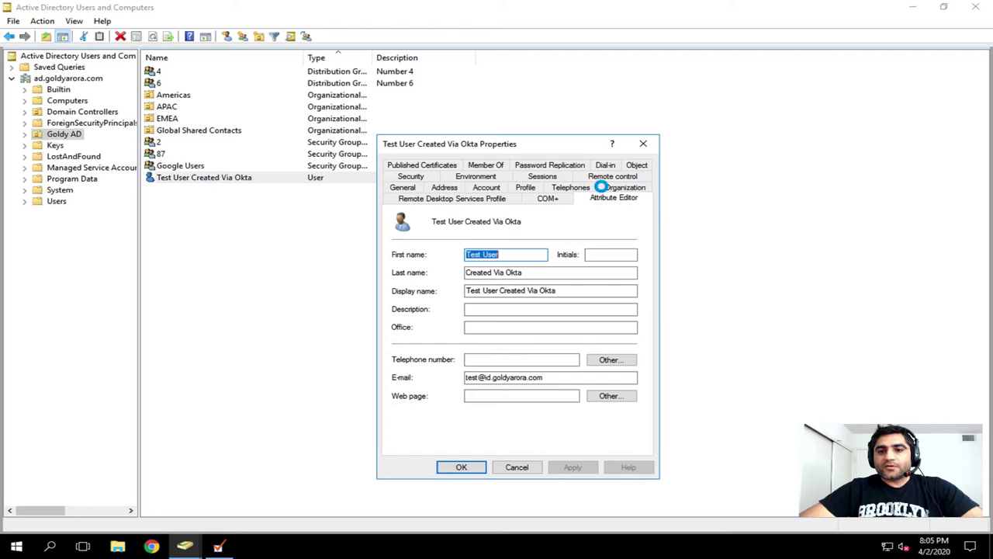
left_click_drag(501, 232, 565, 237)
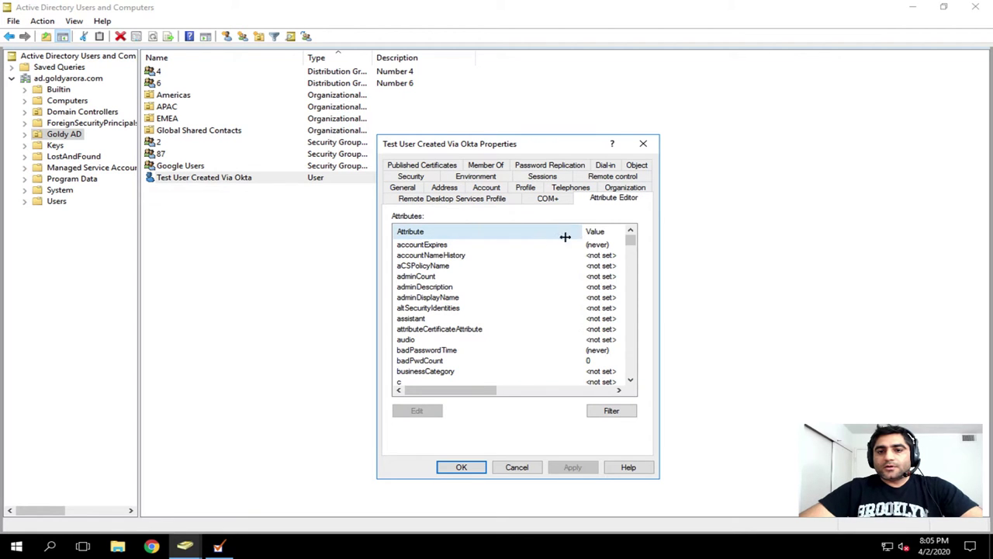
left_click(472, 255)
type("msds")
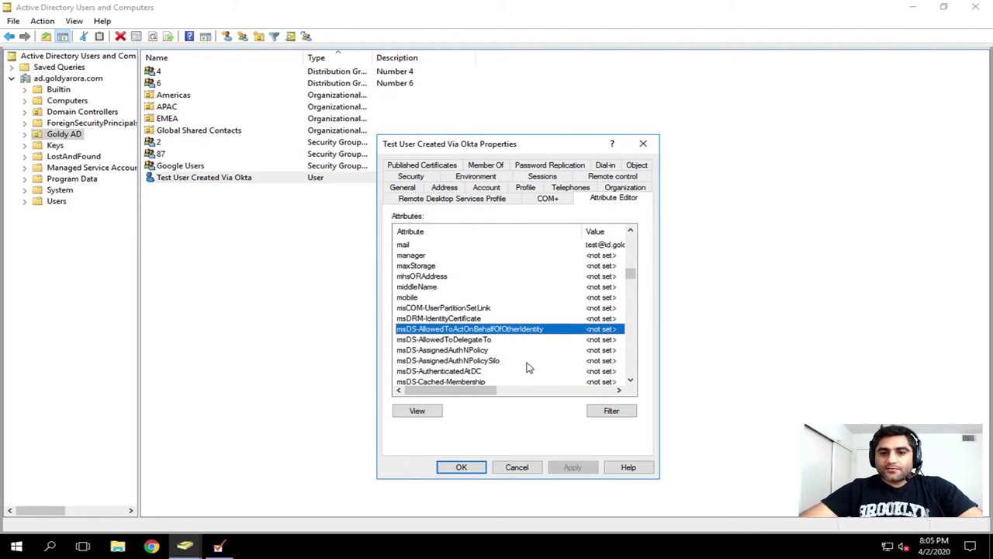
key("Down")
key("Down")
key("Down")
key("Down")
key("Down")
key("Down")
key("Down")
key("Down")
key("Down")
key("Down")
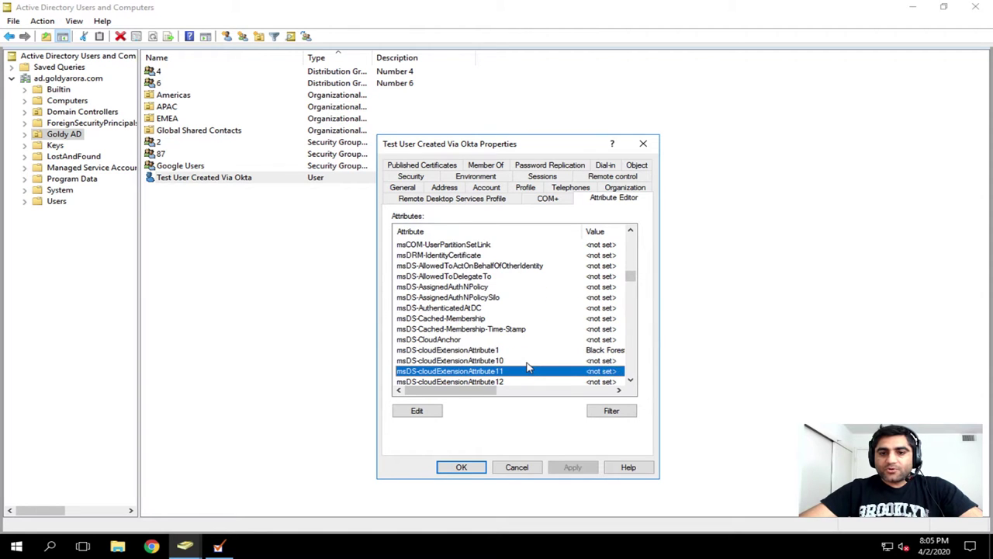
key("Up")
key("Up")
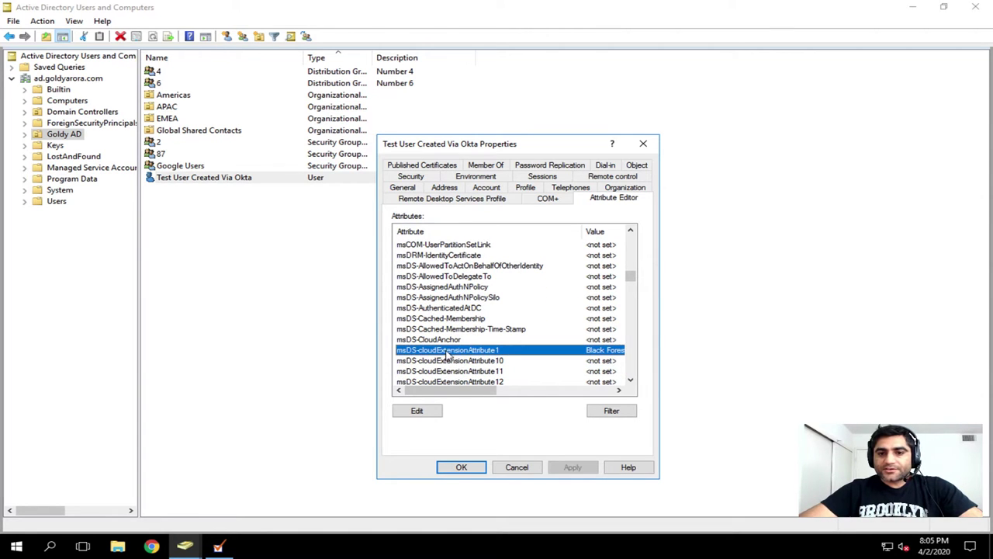
Step: Read its Black Forest value, cancel both dialogs unchanged, and return to the Mac
double_click(448, 355)
left_click(439, 319)
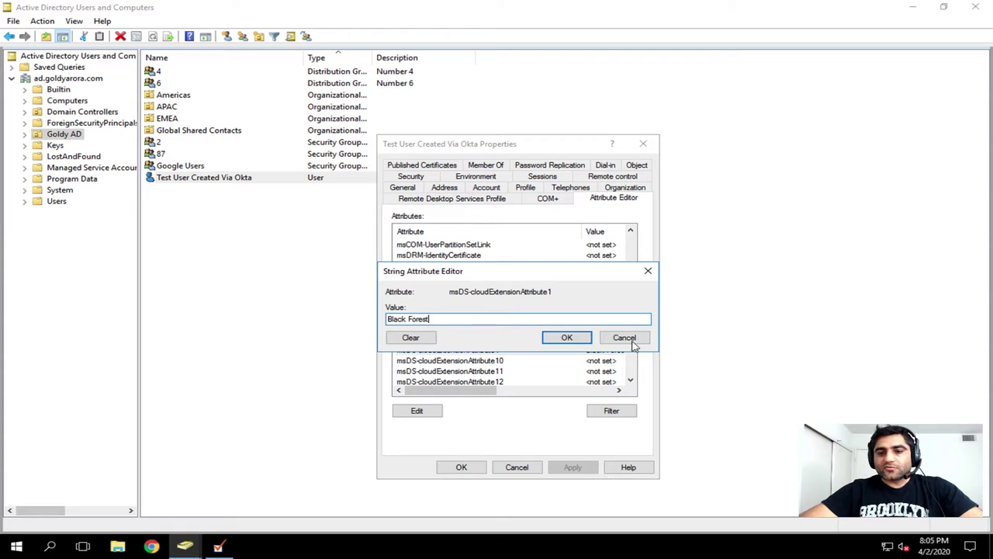
left_click(625, 338)
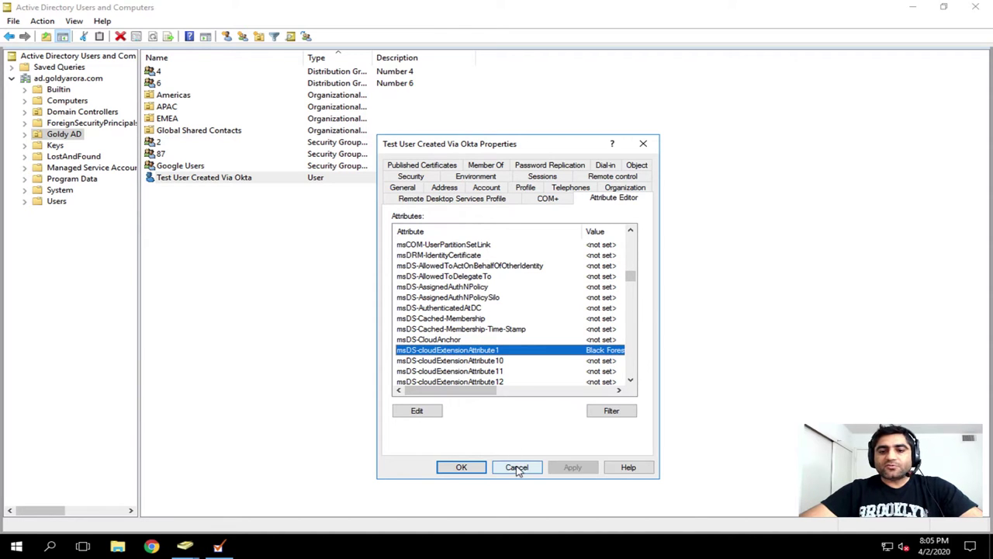
left_click(516, 467)
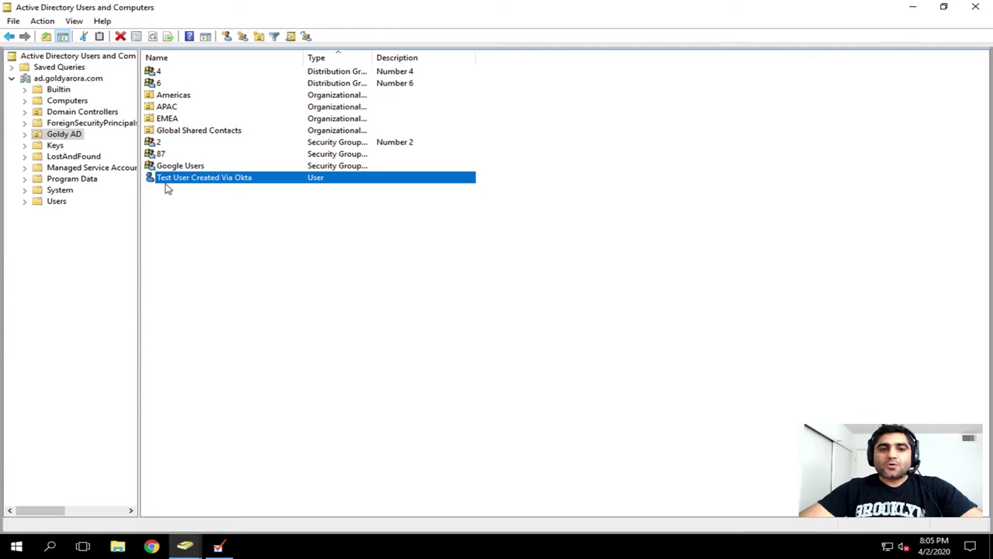
key("ctrl+Left")
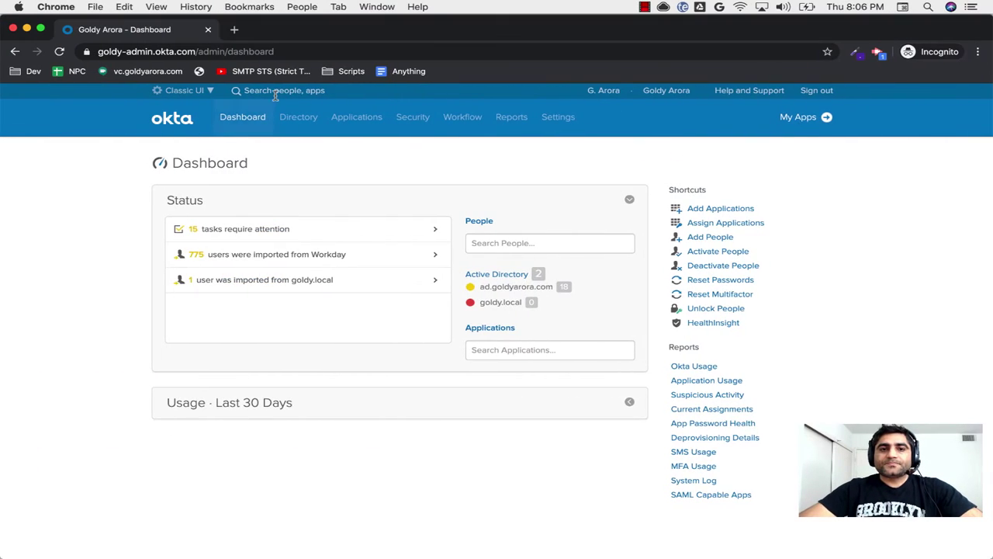
Step: Open admin.google.com in a new tab and sign in with the Okta service account's e-mail and password
left_click(234, 31)
key("Return")
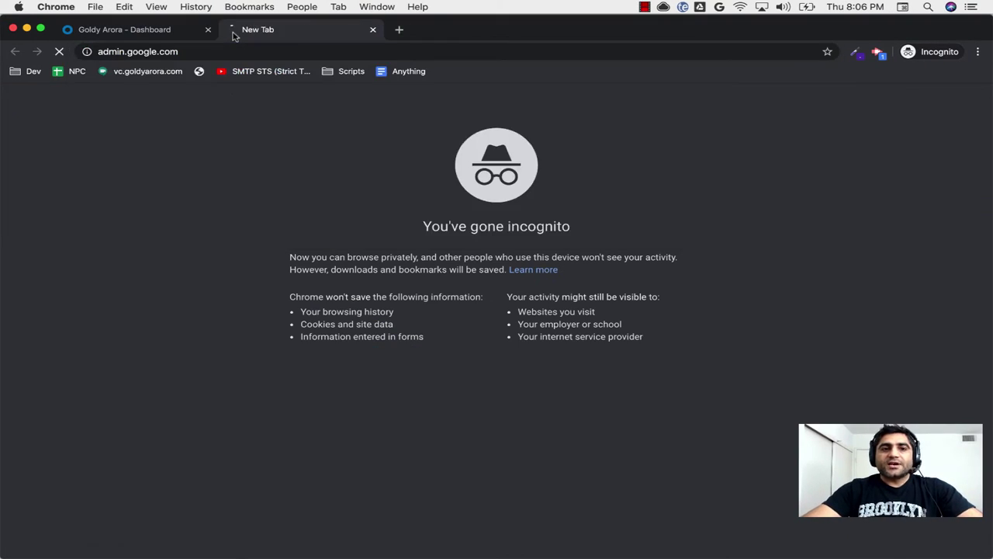
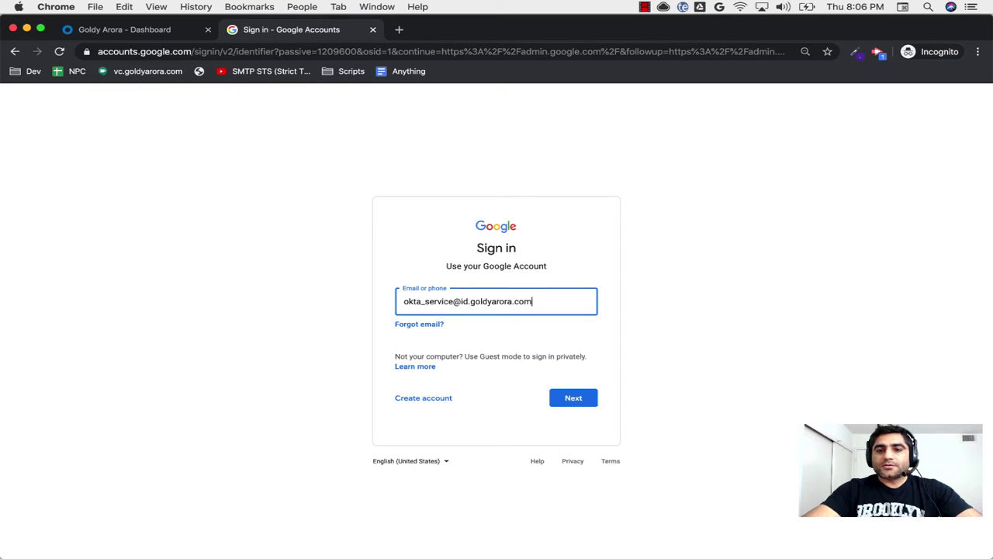
key("Return")
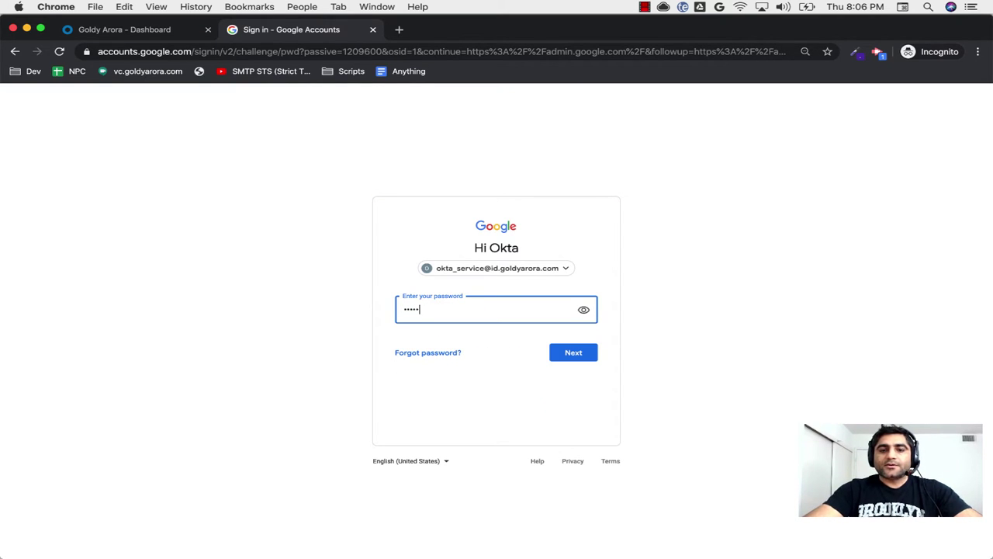
key("Return")
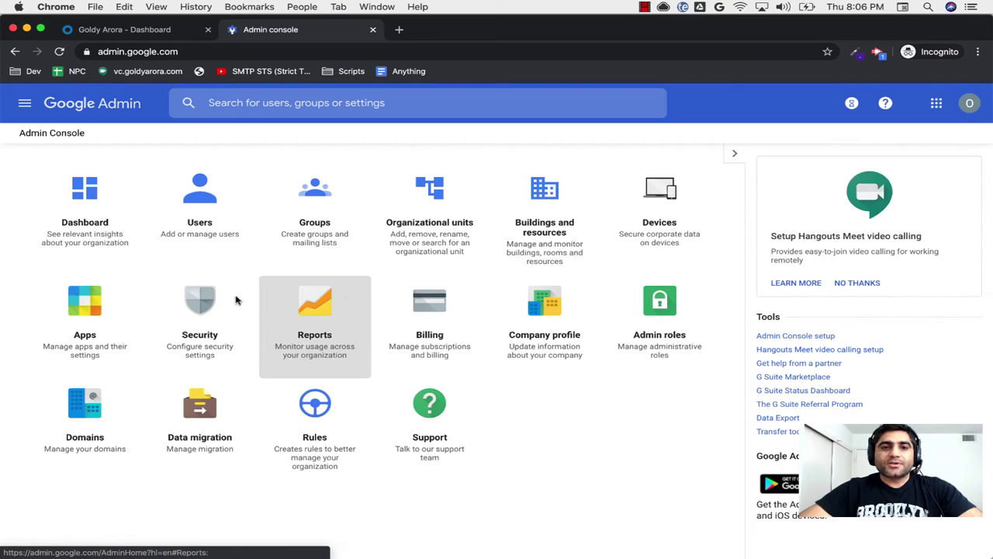
Step: Open Manage custom attributes from Users and expand TasteBuds to see its favoriteIceCream field
left_click(208, 202)
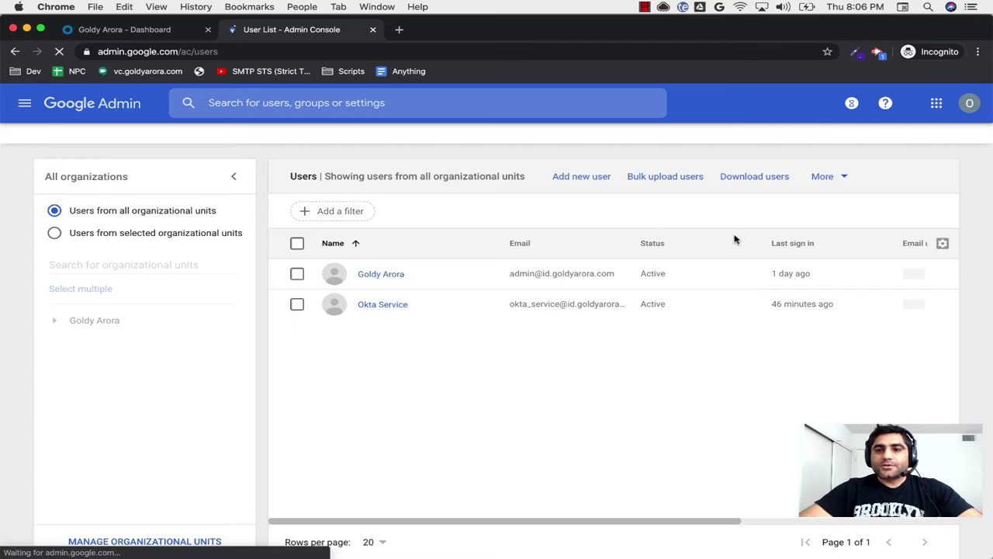
left_click(846, 179)
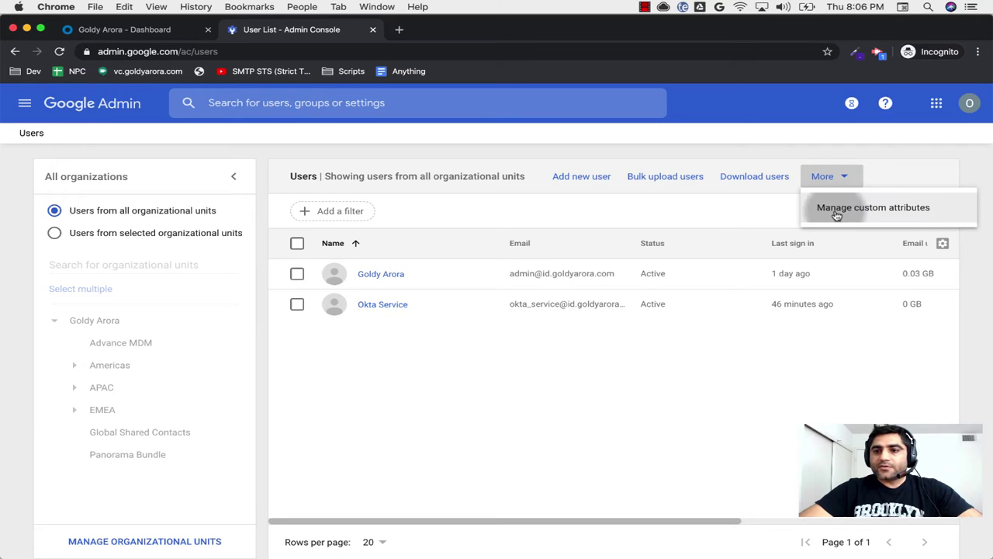
left_click(836, 211)
scroll(426, 399, "down", 3)
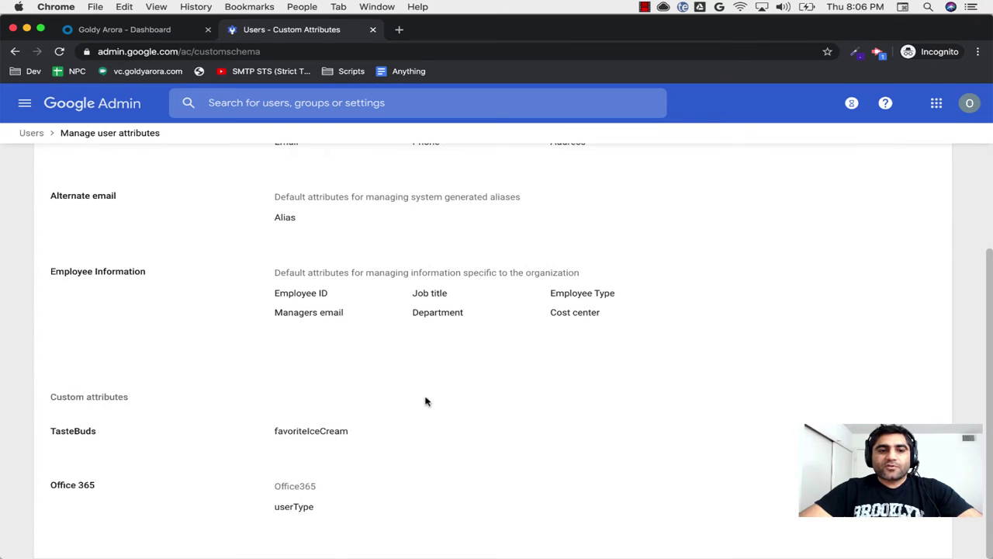
left_click(70, 446)
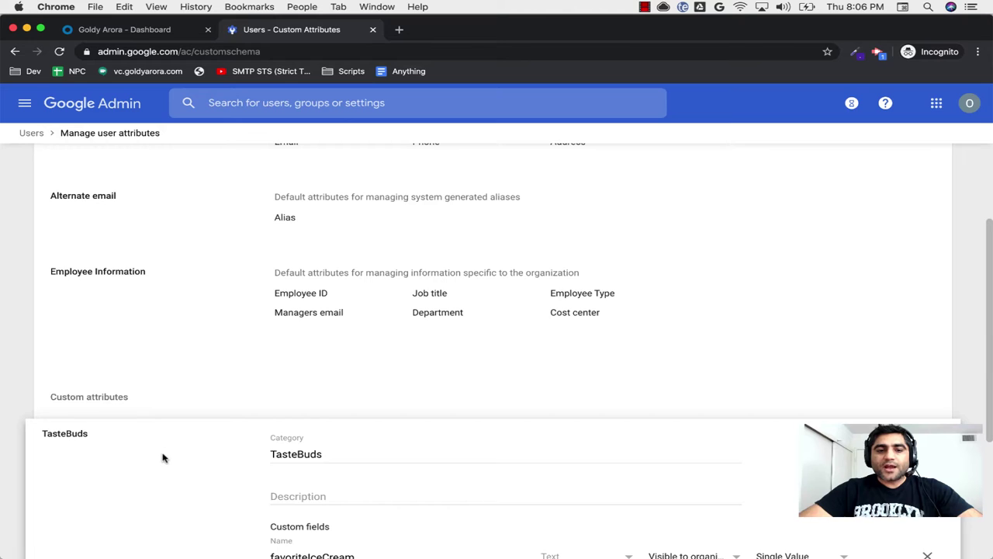
scroll(205, 390, "down", 1)
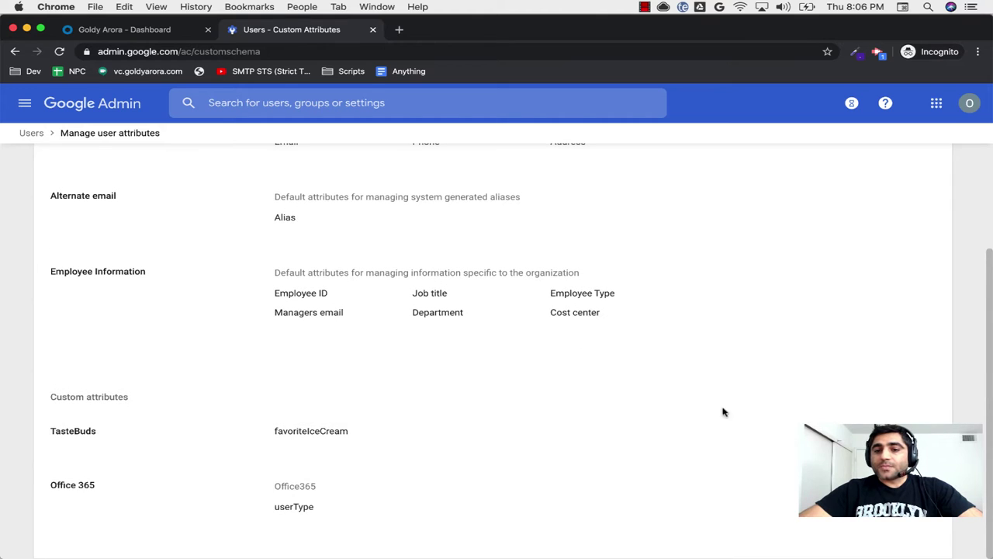
Step: From Okta Applications, open the catalog's G Suite integration and start adding it
left_click(134, 32)
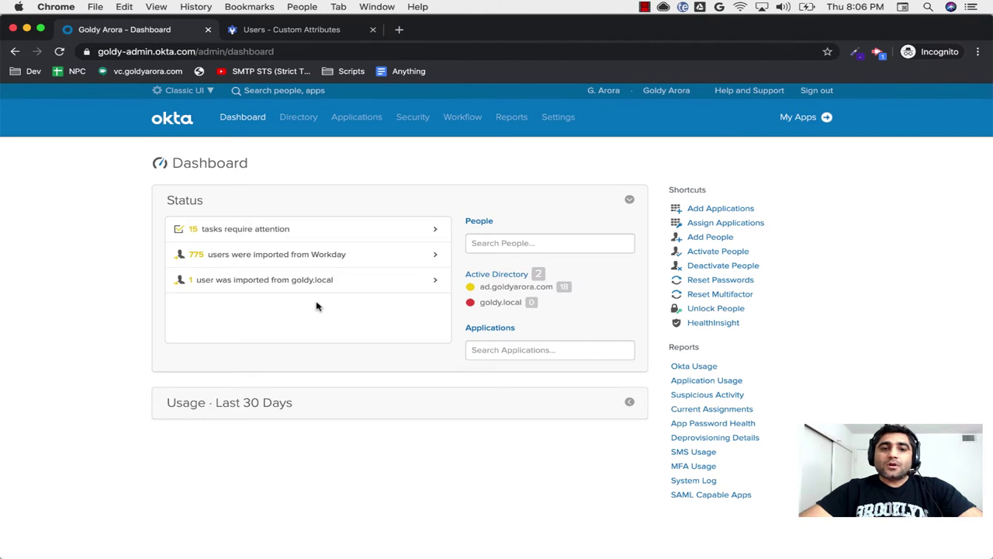
mouse_move(356, 118)
left_click(361, 153)
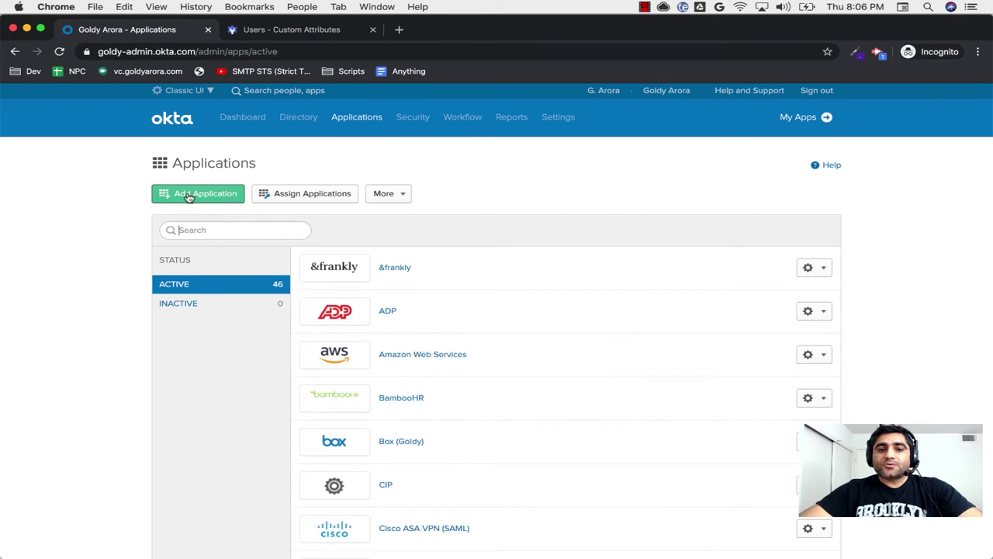
left_click(188, 196)
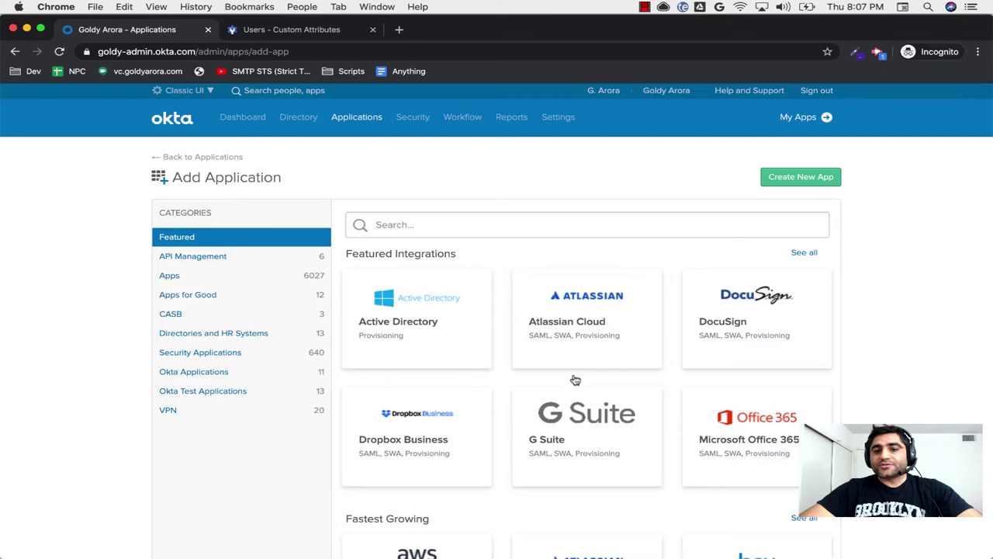
left_click(584, 419)
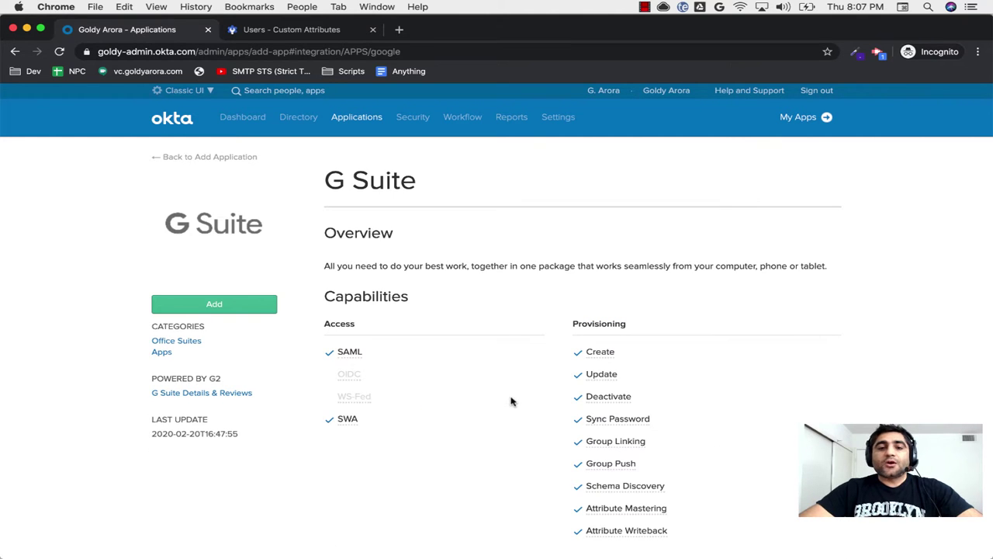
scroll(511, 401, "down", 1)
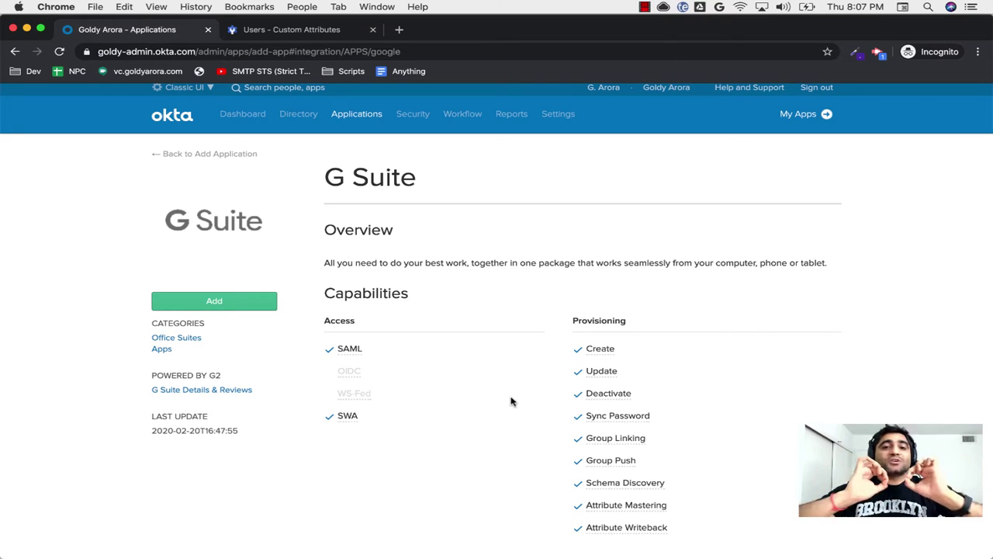
left_click(226, 306)
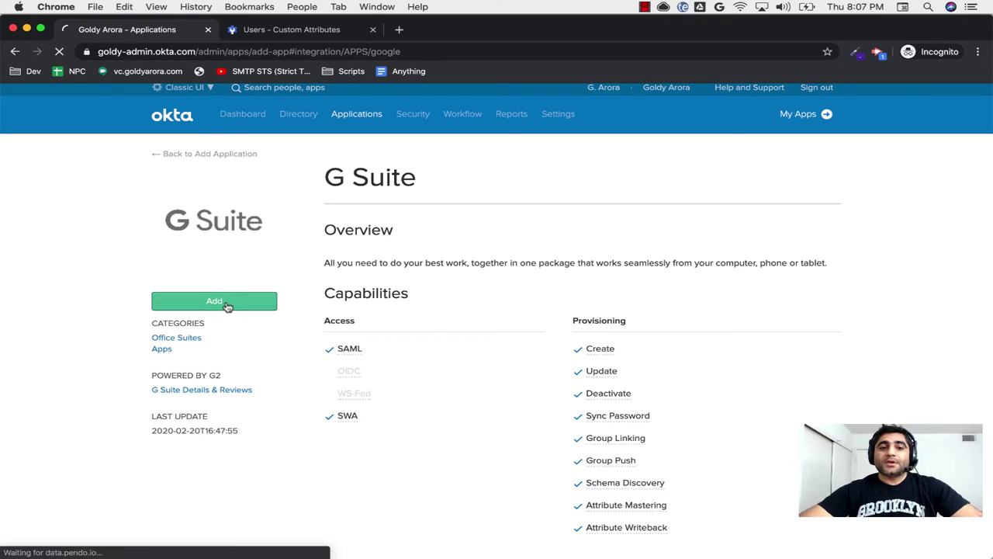
Step: Leave the G Suite label unchanged and enter id.goldyarora.com as the company domain
double_click(416, 298)
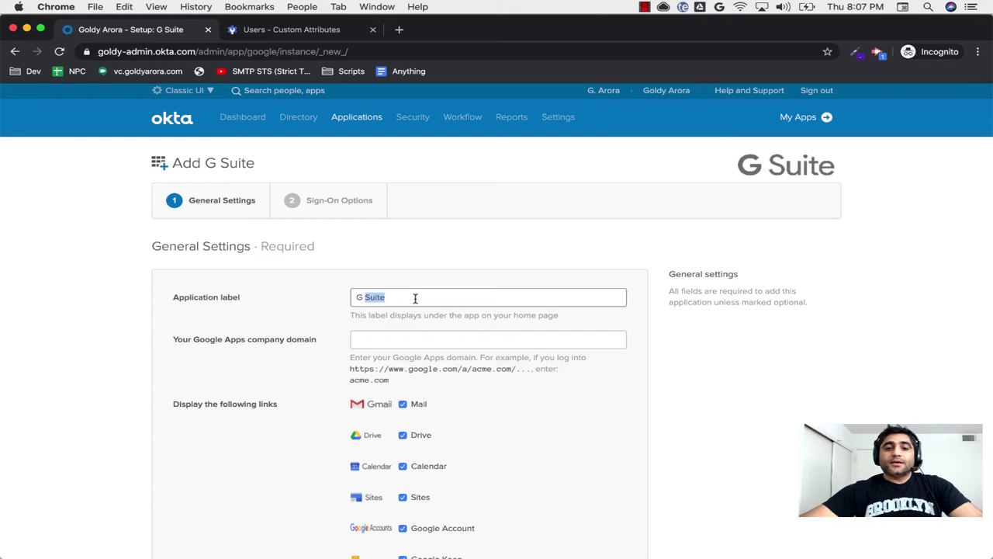
left_click(346, 304)
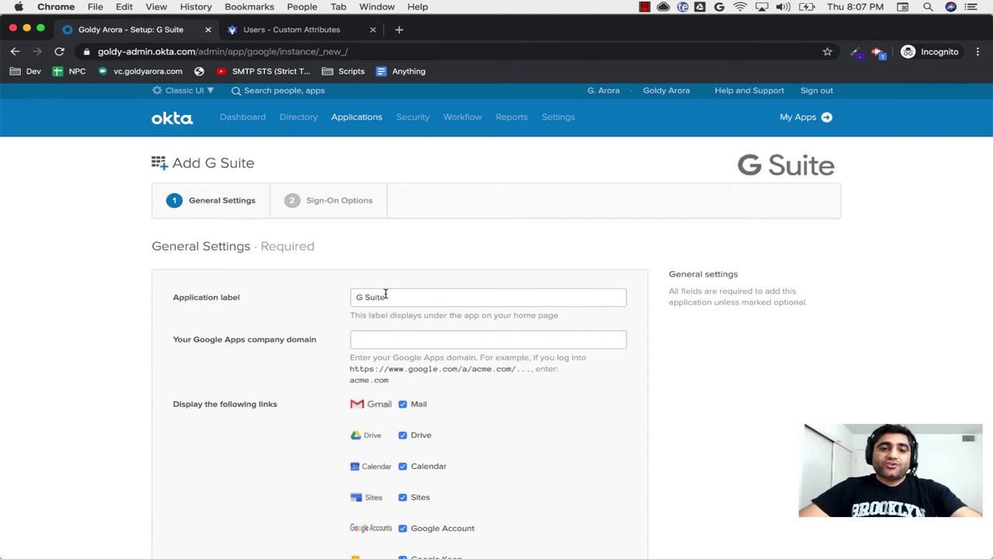
double_click(386, 295)
left_click(318, 311)
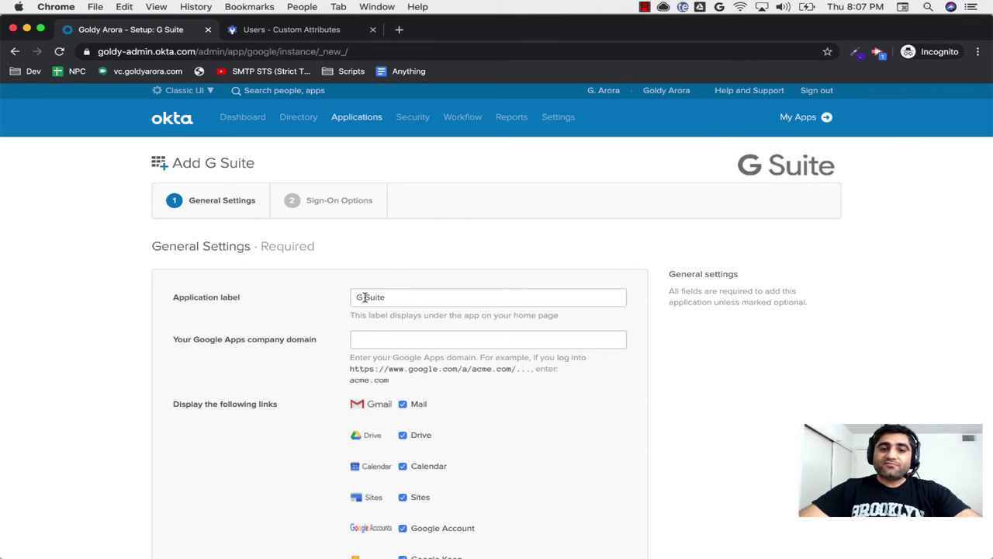
left_click_drag(364, 298, 400, 311)
left_click(319, 321)
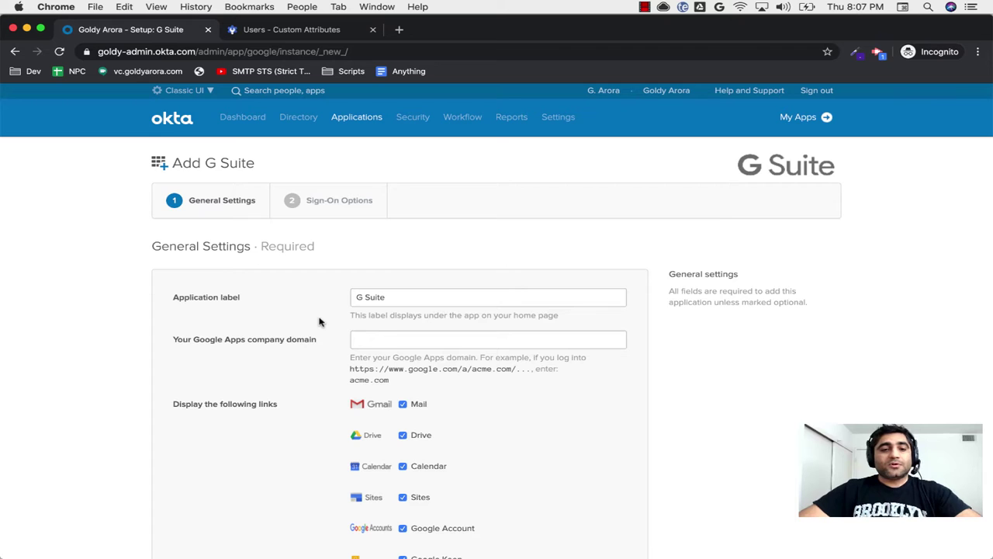
scroll(319, 321, "down", 3)
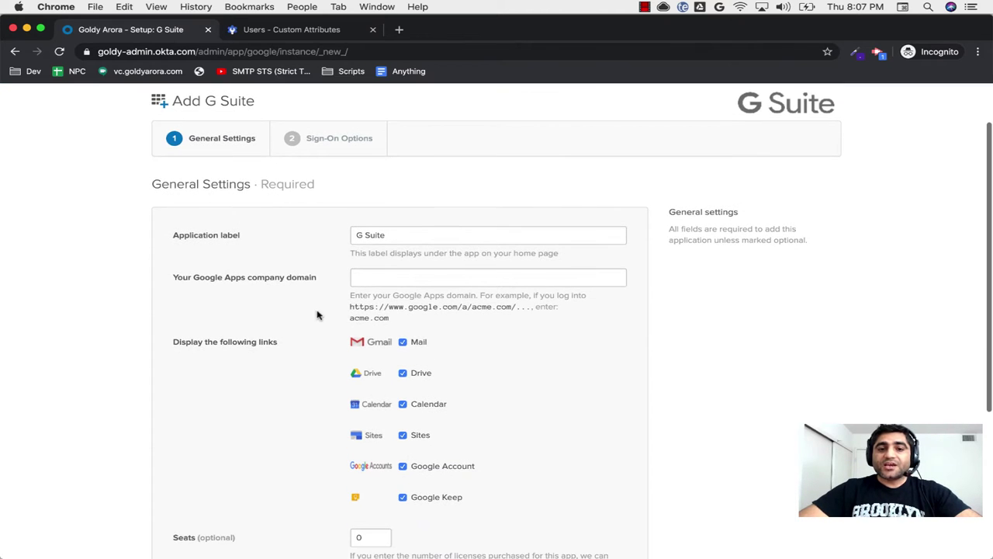
key("Tab")
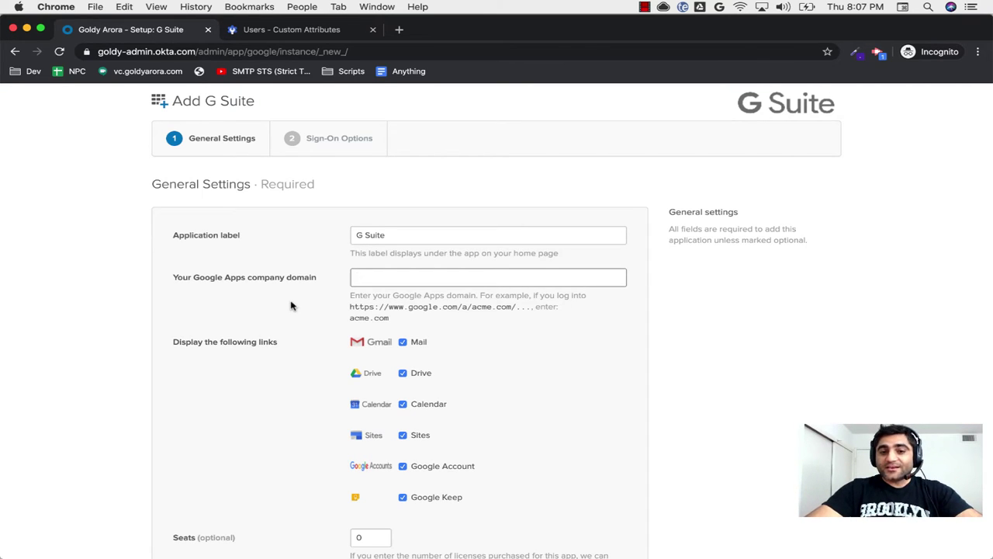
type("id.goldyarora.com")
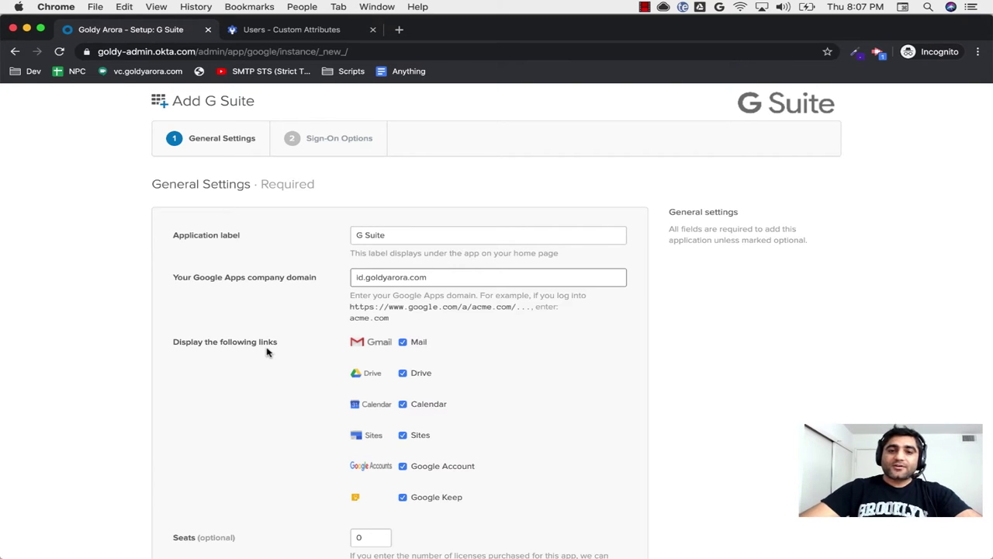
Step: Untick the Google Account and Google Keep links and turn off automatic login
scroll(266, 350, "down", 3)
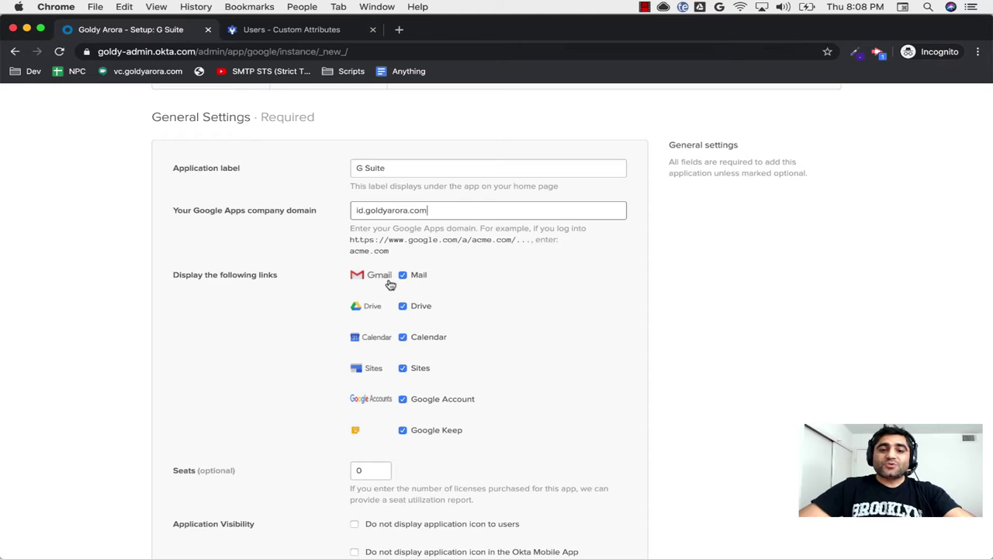
scroll(357, 374, "down", 1)
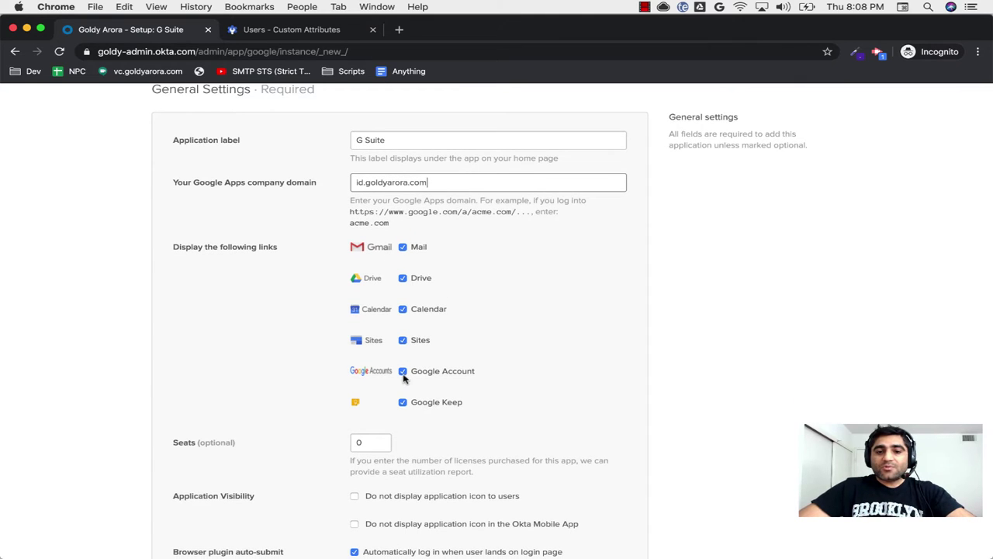
left_click(402, 372)
left_click(402, 403)
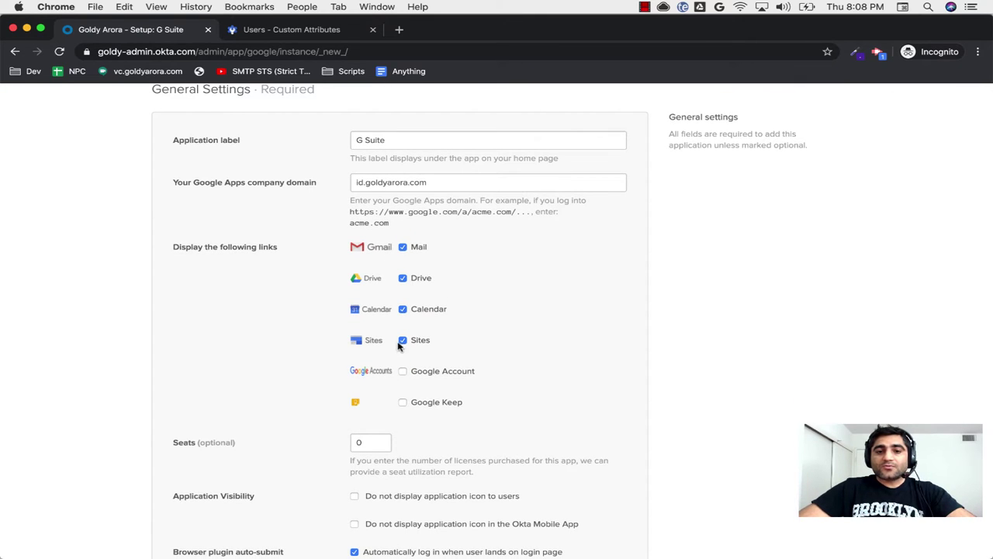
scroll(298, 454, "down", 4)
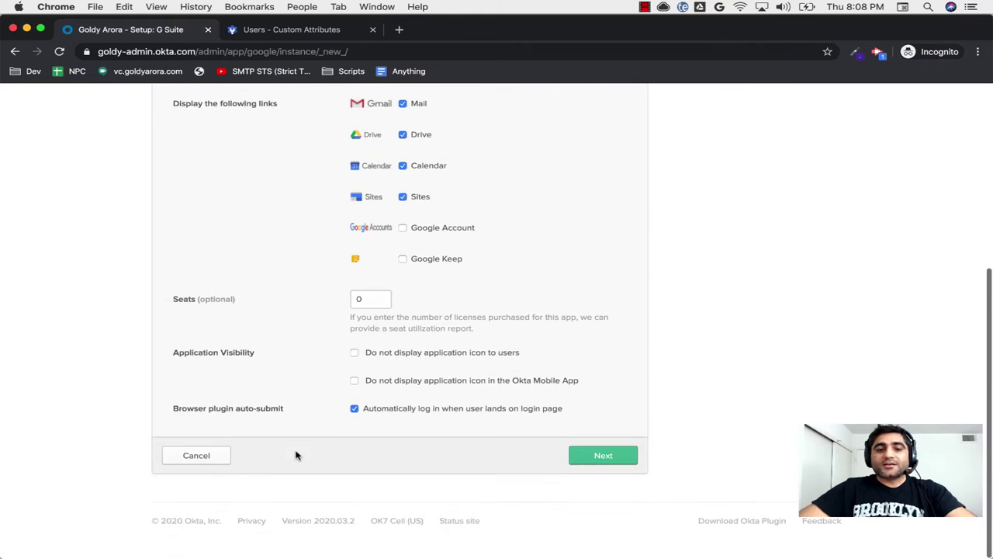
left_click(357, 301)
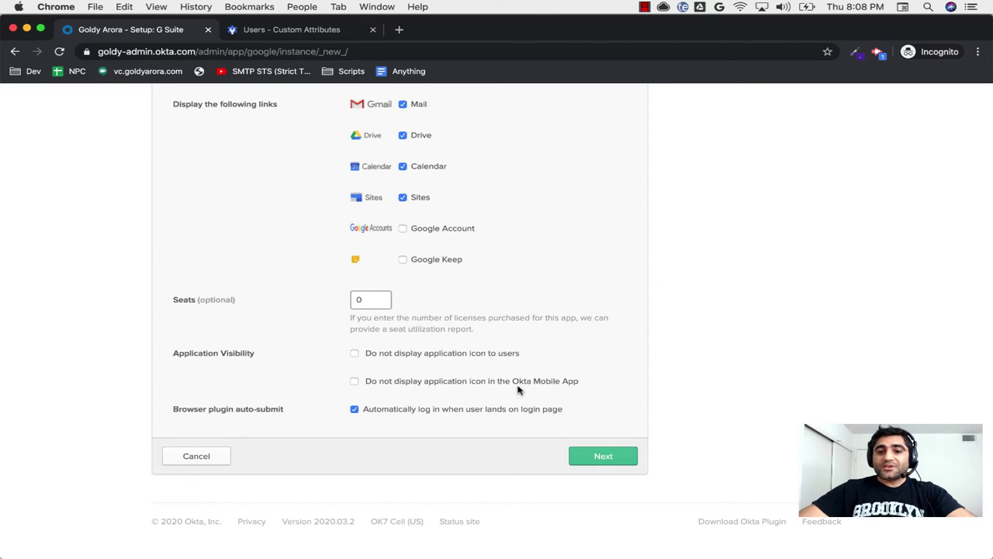
left_click(354, 409)
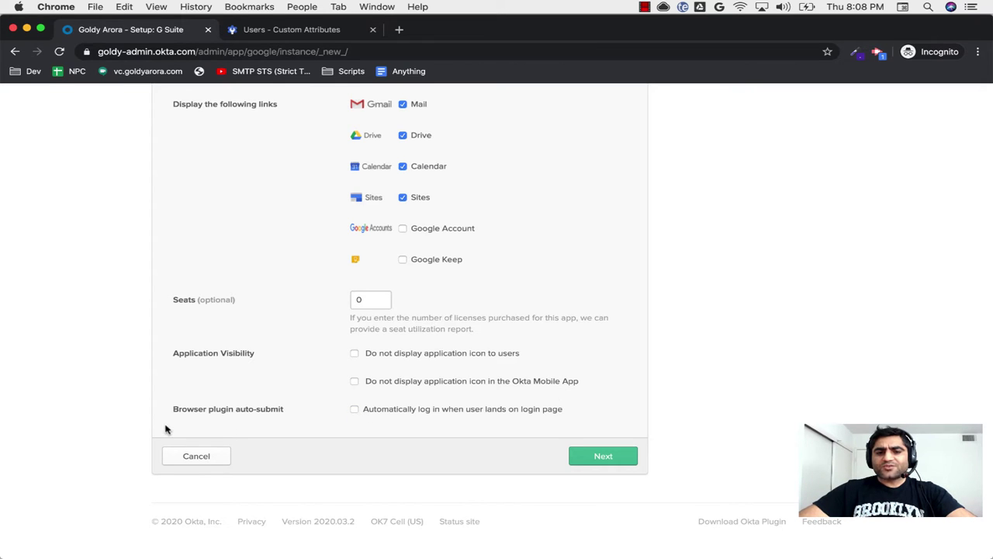
left_click_drag(173, 413, 286, 415)
left_click(239, 412)
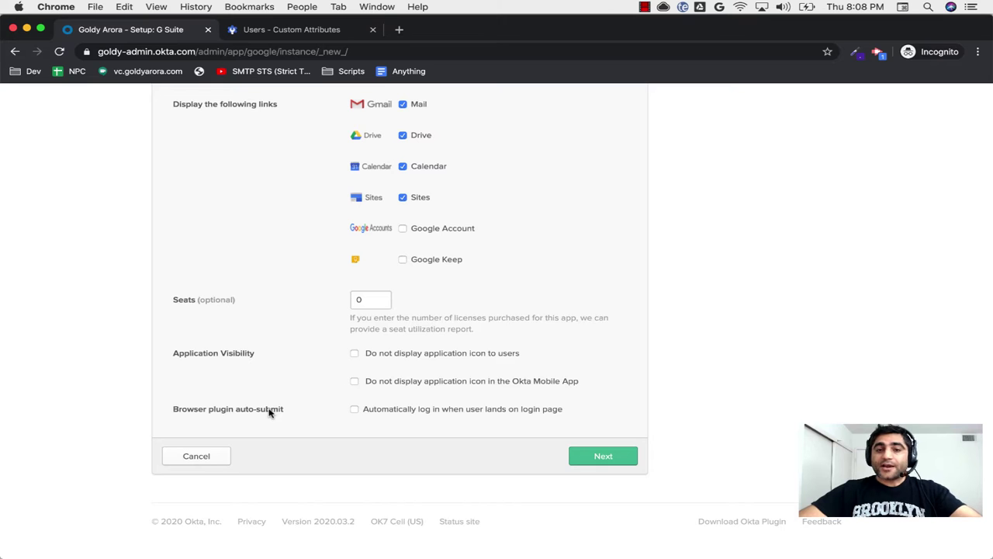
Step: Choose SAML 2.0 as the G Suite sign-on method and finish adding the app
left_click(576, 459)
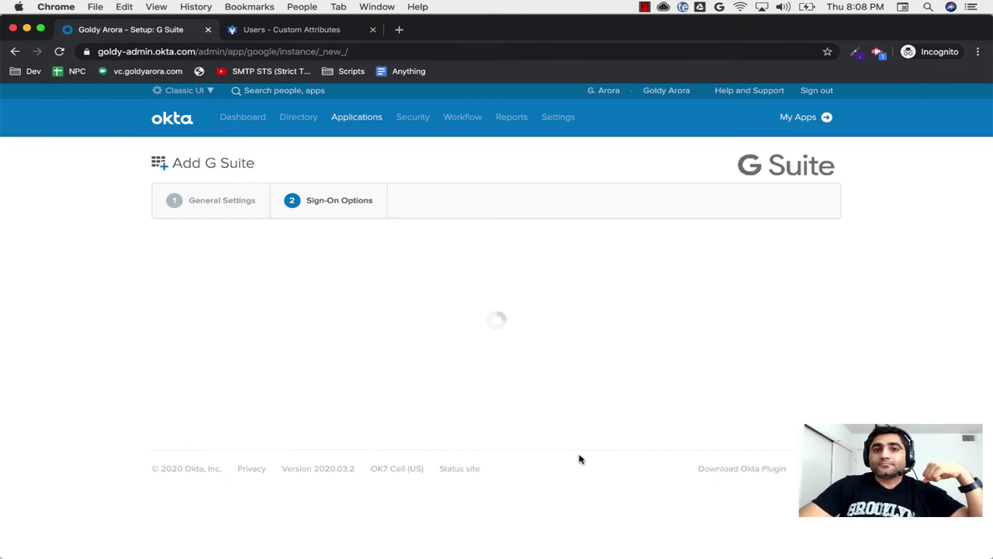
scroll(372, 418, "down", 4)
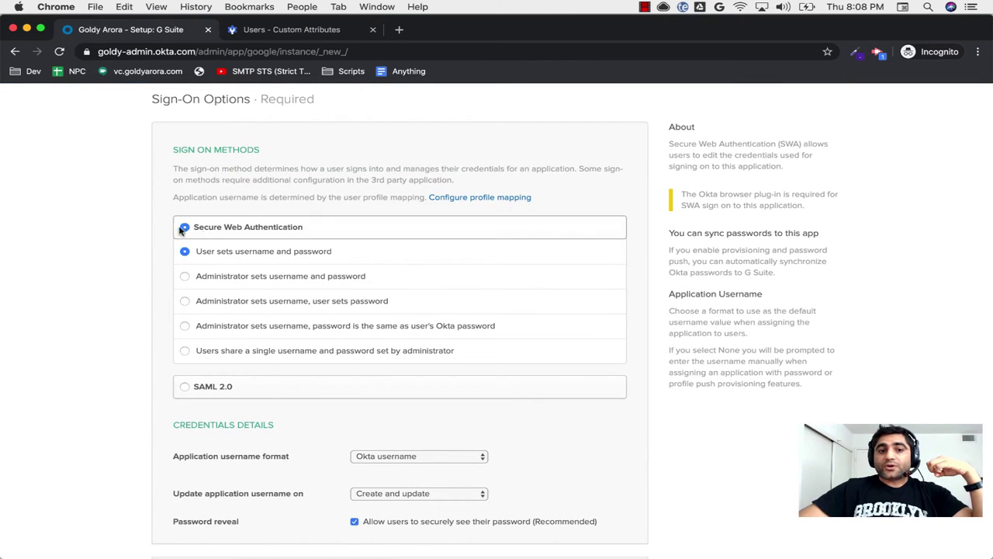
scroll(151, 312, "down", 1)
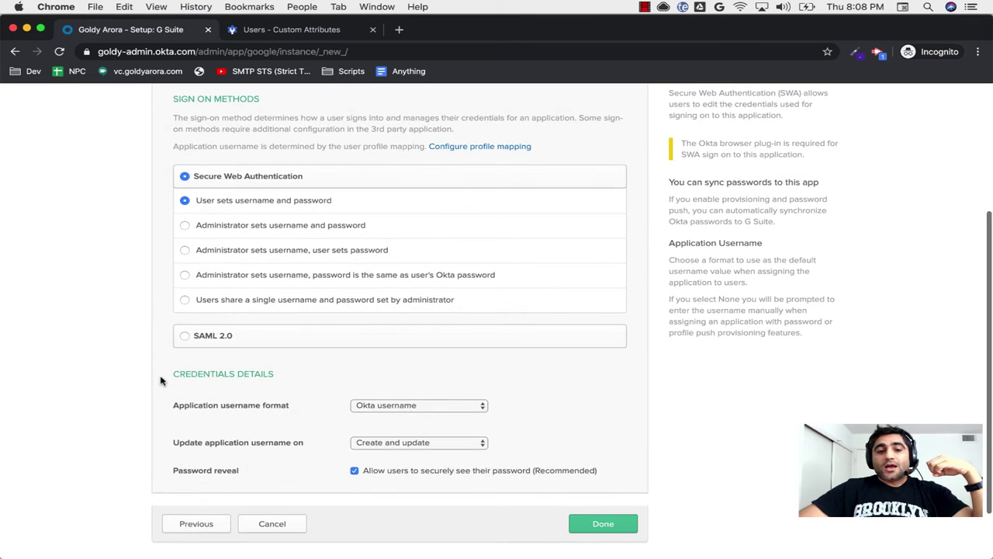
scroll(289, 385, "up", 2)
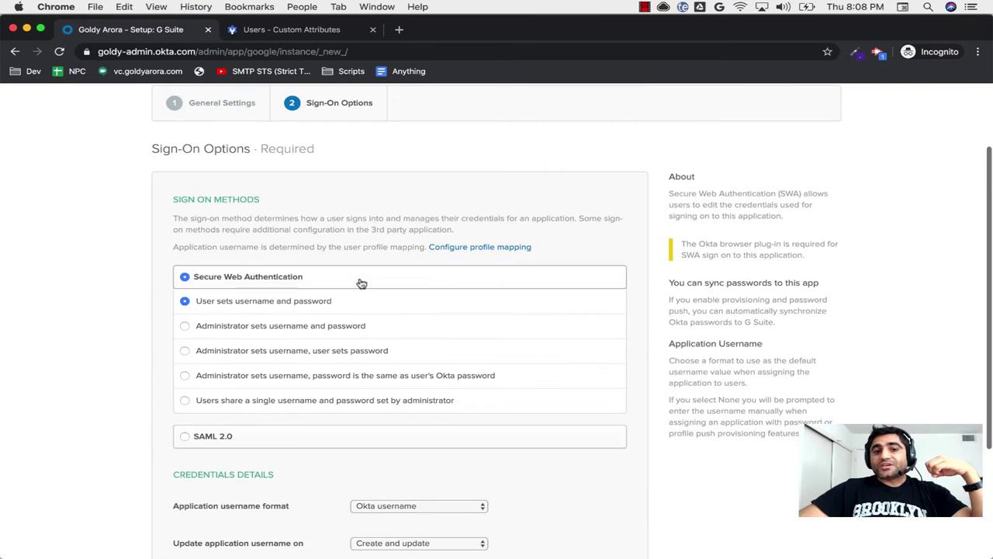
scroll(359, 282, "up", 2)
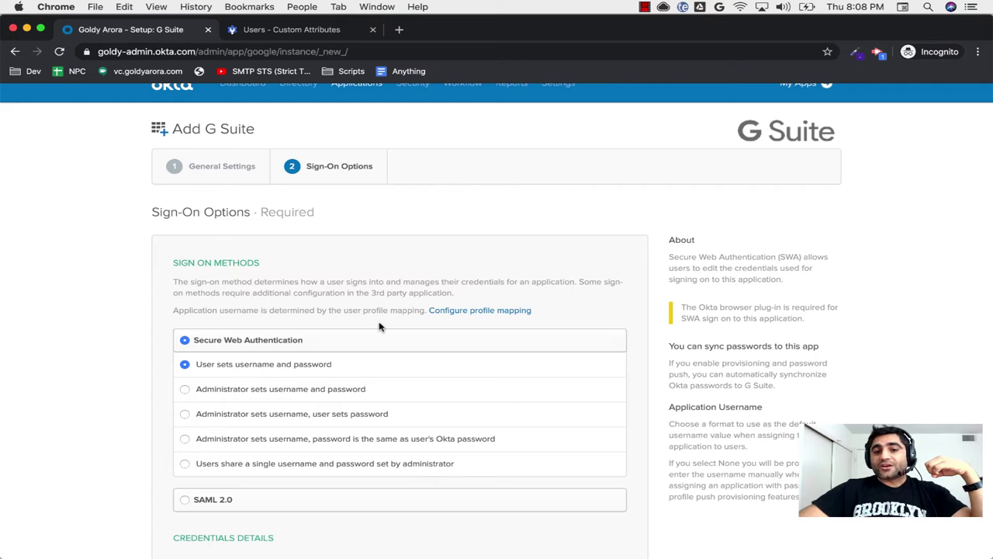
scroll(381, 326, "down", 2)
left_click(198, 405)
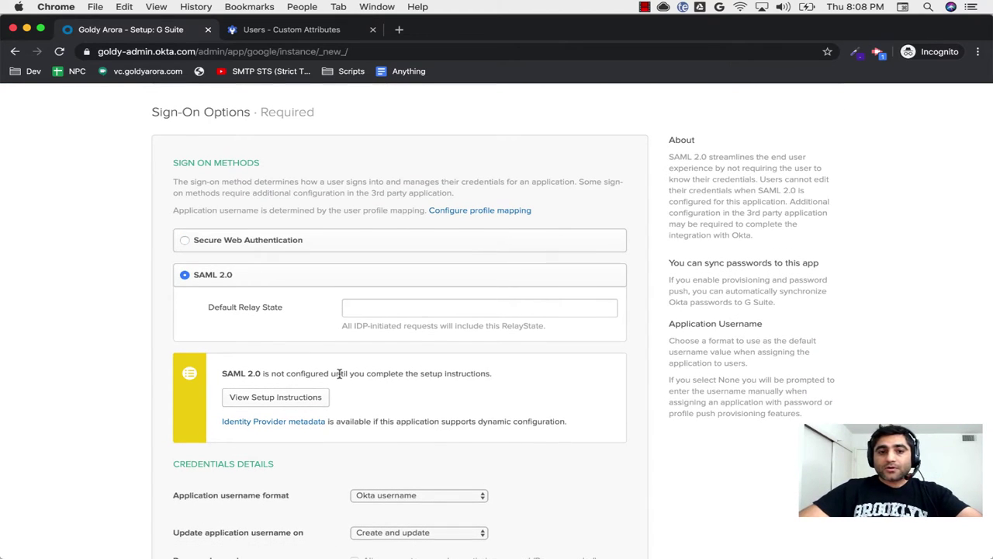
scroll(339, 374, "down", 5)
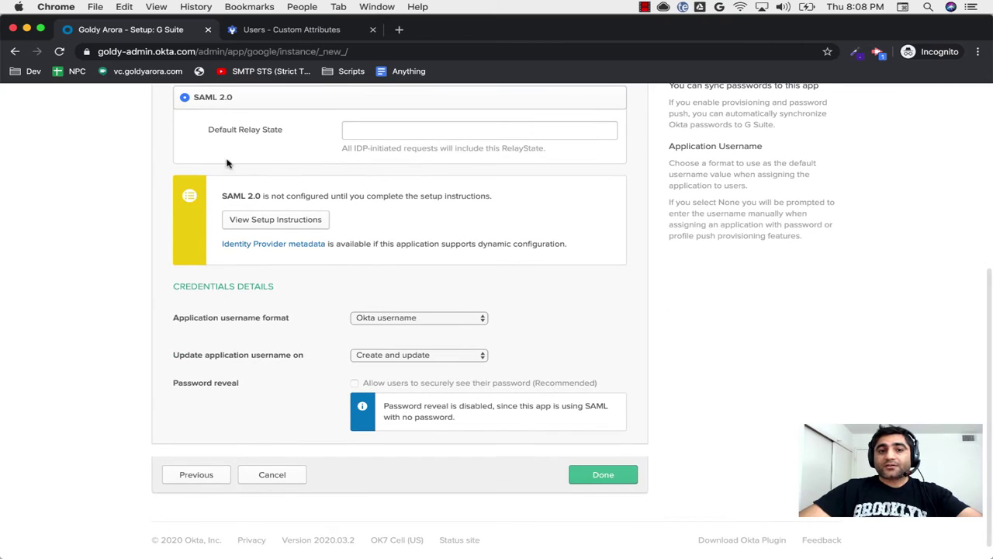
left_click(595, 476)
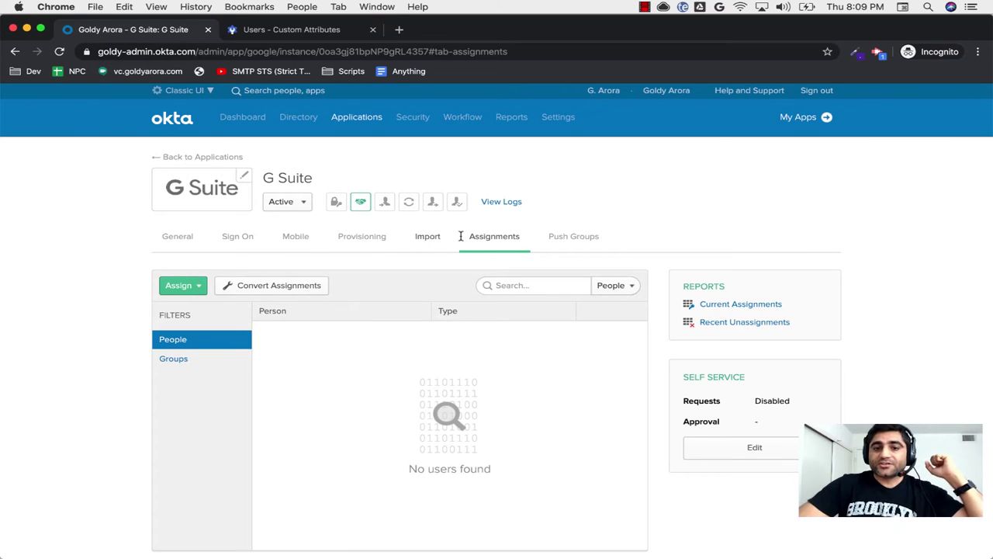
Step: Enable API integration on the G Suite Provisioning tab and start Authenticate with G Suite
left_click(358, 237)
scroll(328, 366, "down", 3)
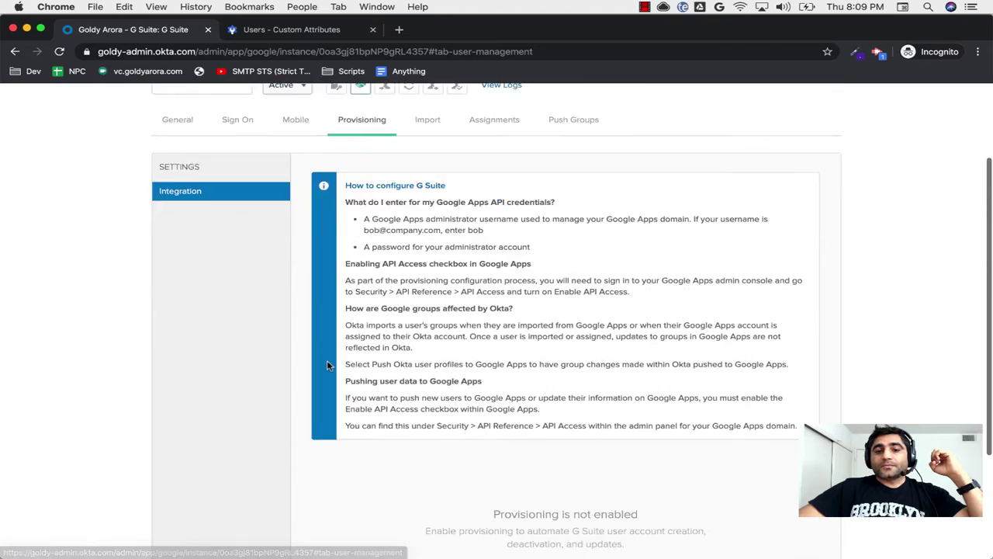
scroll(328, 367, "down", 4)
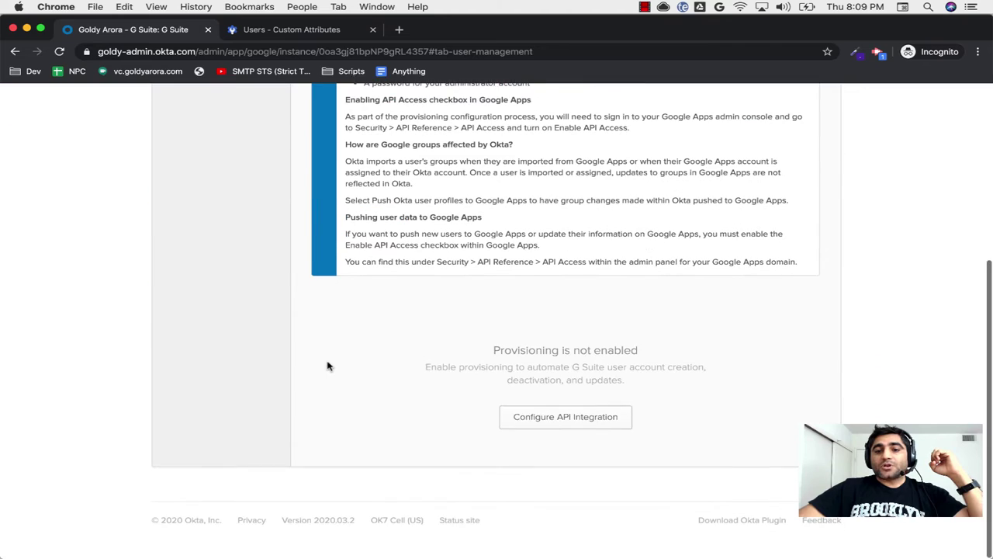
left_click(559, 423)
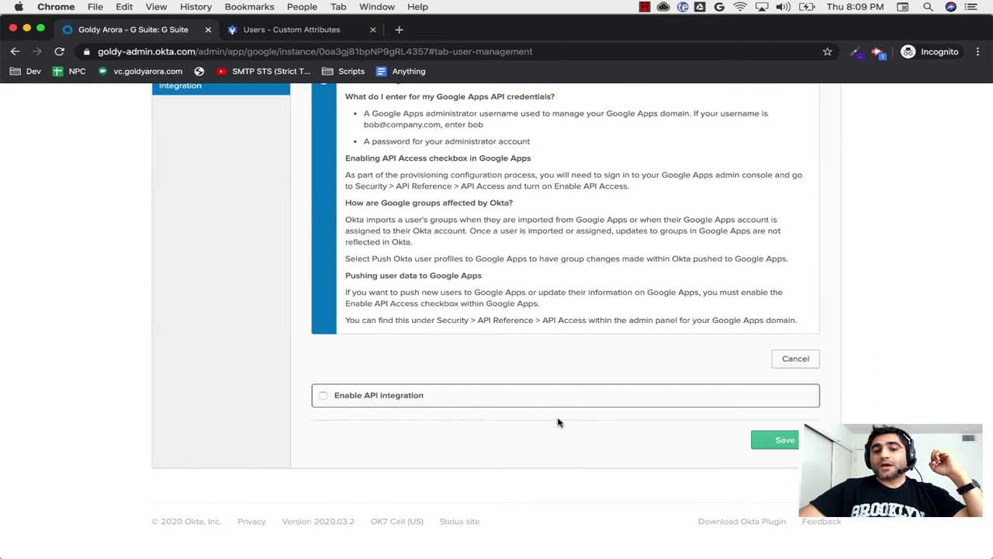
left_click(400, 397)
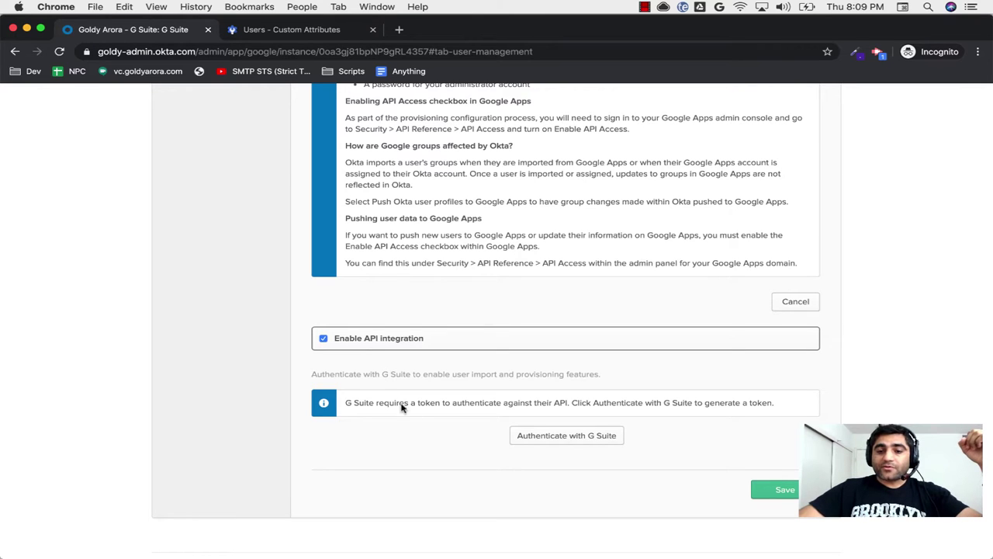
left_click(541, 438)
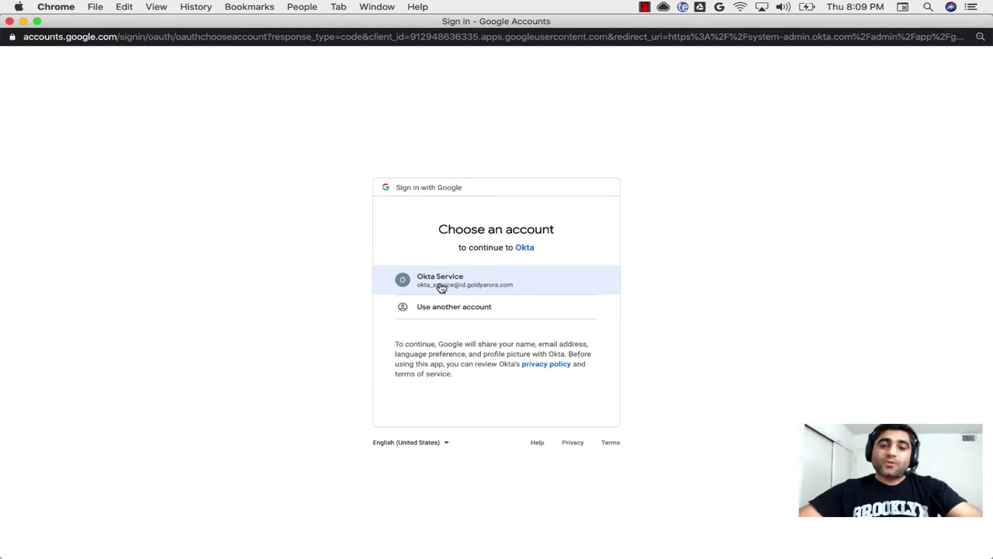
Step: Pick the Okta Service account, review the group provisioning permission, and allow Okta access
left_click(470, 286)
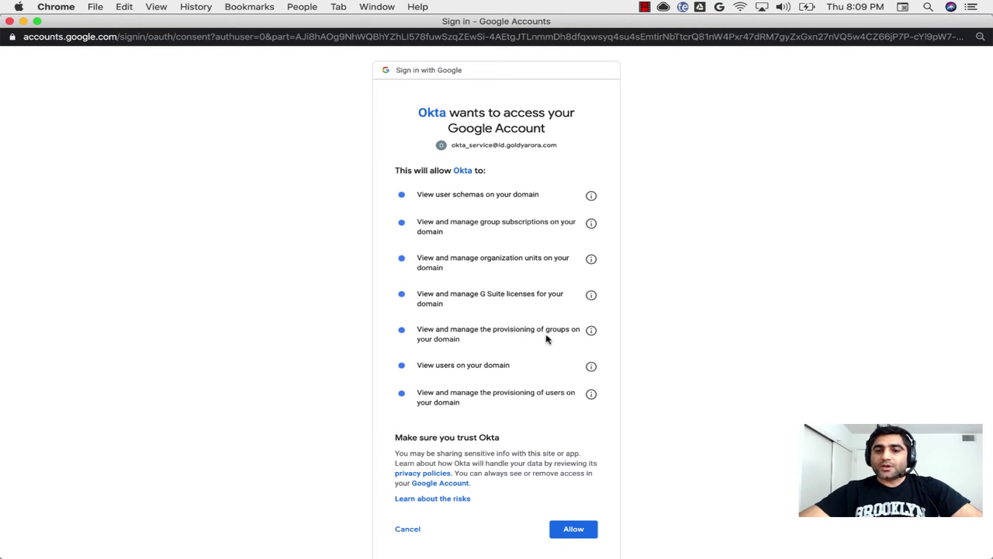
left_click(591, 329)
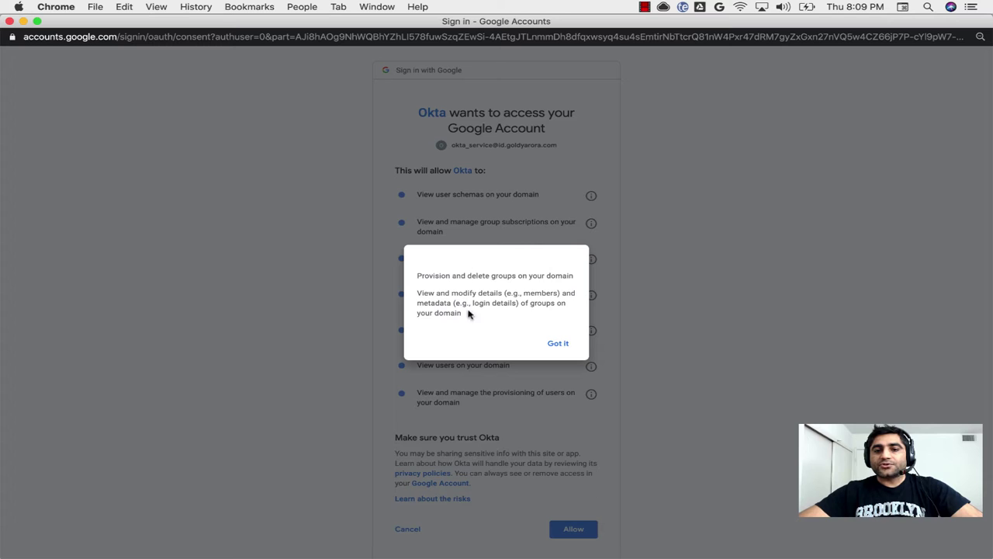
left_click(555, 346)
scroll(510, 381, "down", 2)
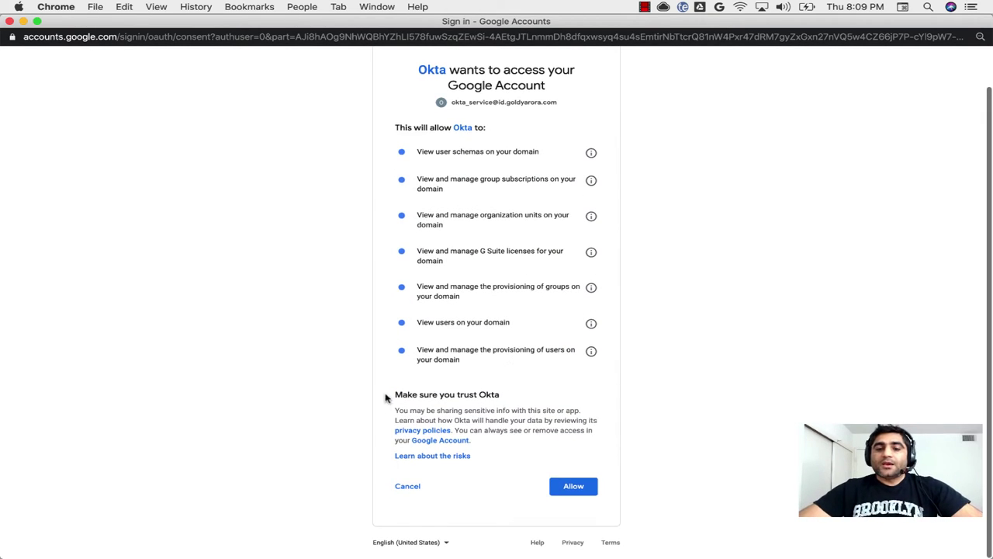
left_click(582, 487)
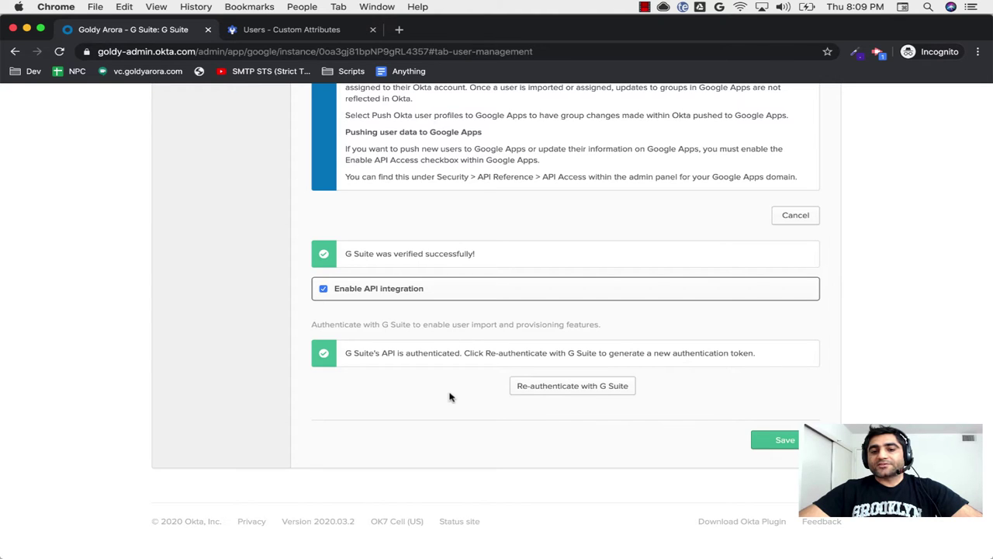
Step: Save the API integration, then review the Integration, To Okta and To App provisioning settings
left_click(778, 440)
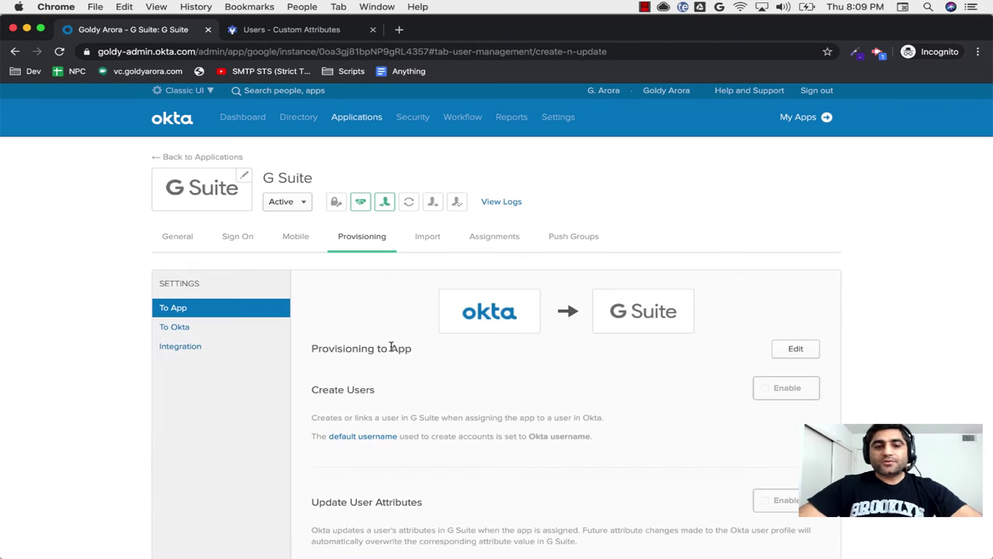
left_click(171, 348)
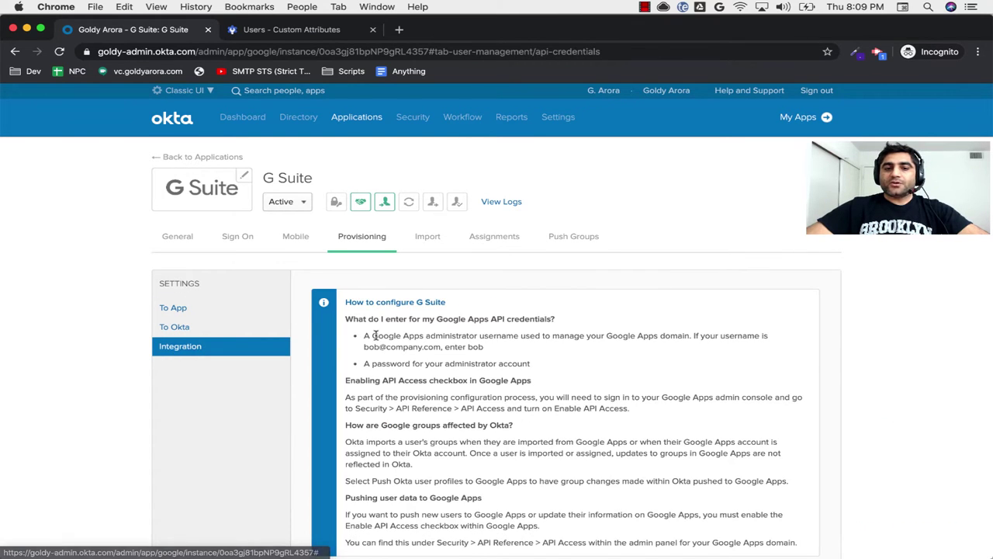
scroll(369, 357, "down", 5)
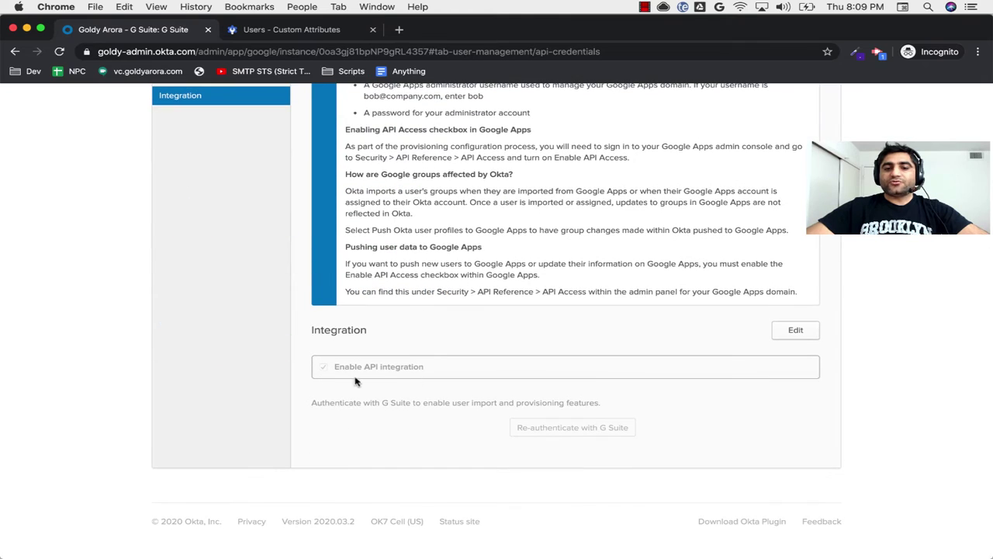
scroll(428, 357, "up", 5)
left_click(200, 329)
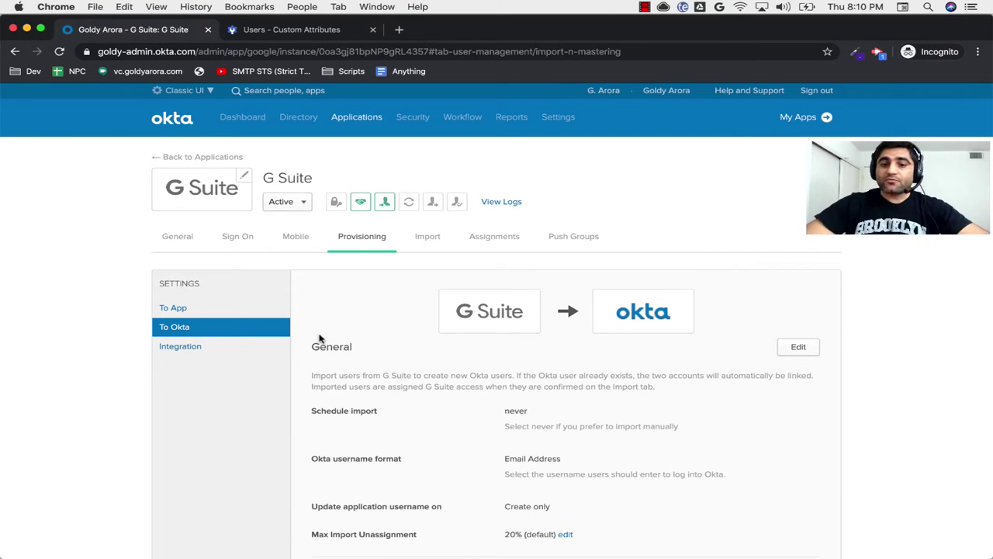
left_click(205, 308)
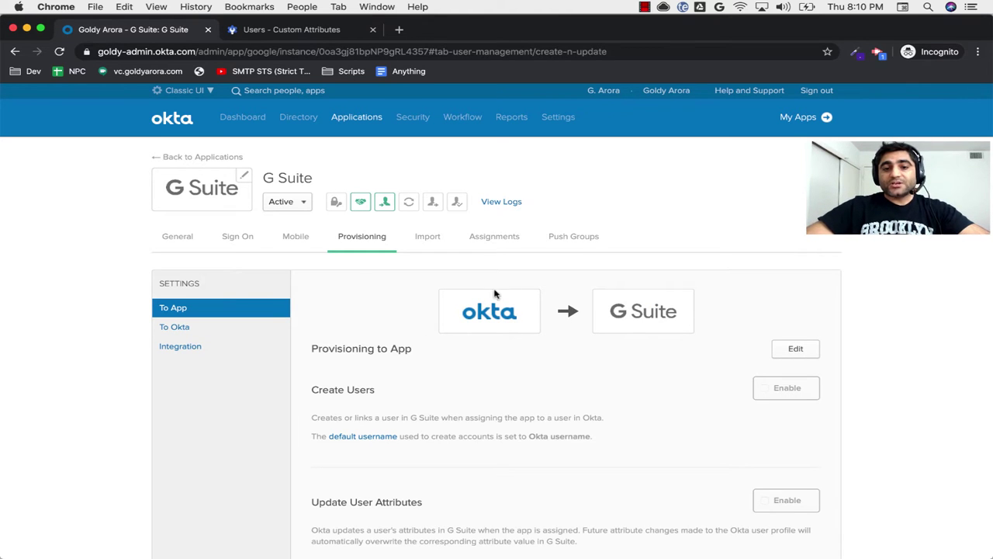
scroll(620, 377, "down", 2)
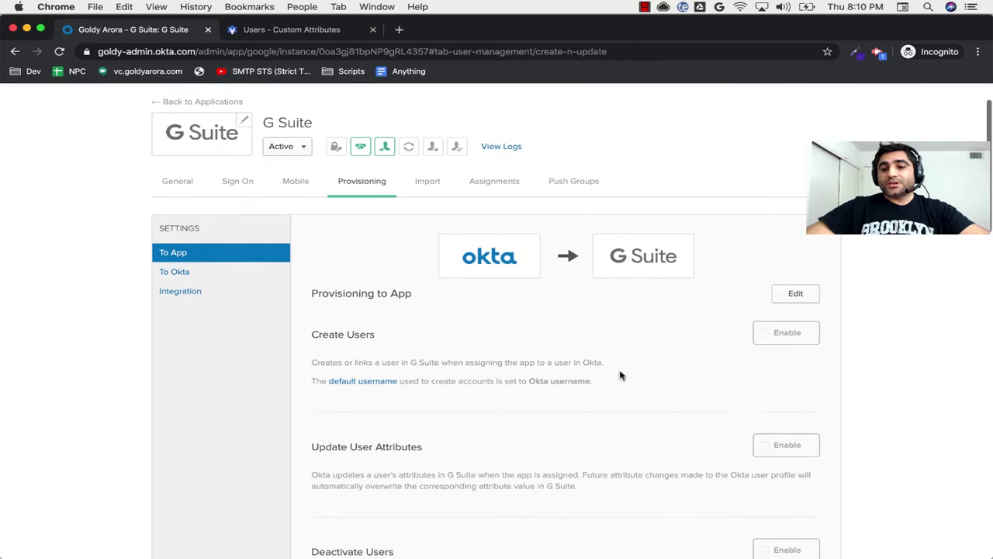
Step: Enable Create Users, Update User Attributes and Deactivate Users in the G Suite To App settings and save
left_click(787, 294)
scroll(647, 370, "down", 2)
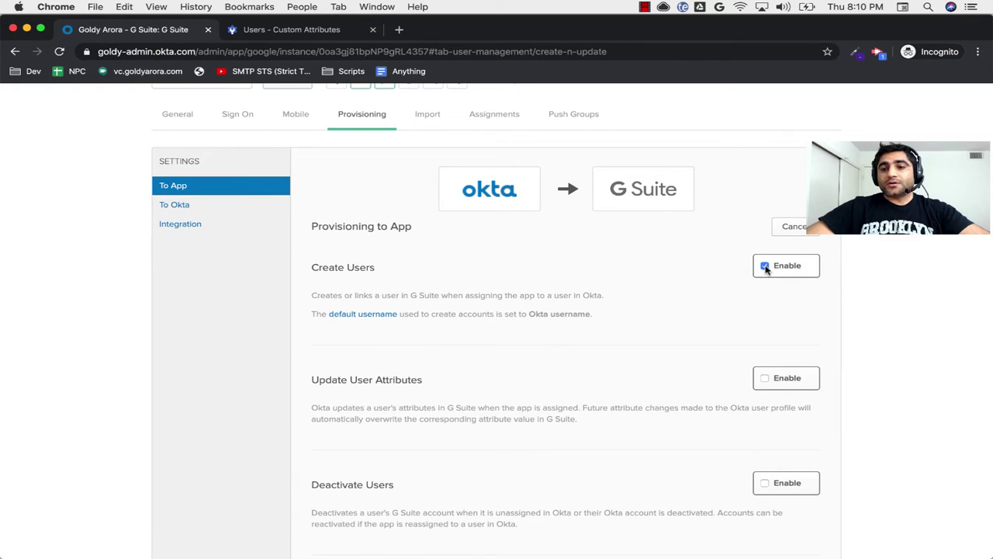
scroll(595, 377, "down", 1)
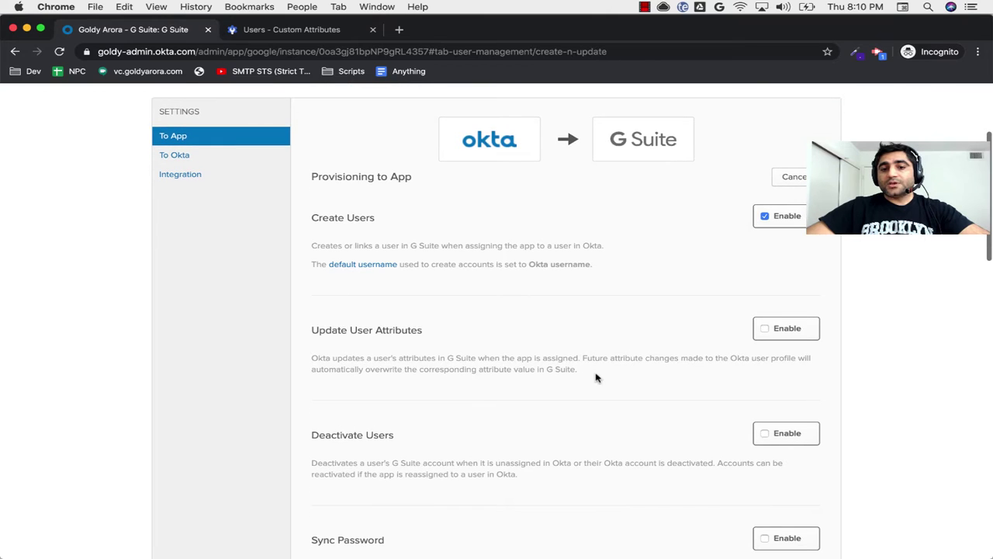
left_click(766, 329)
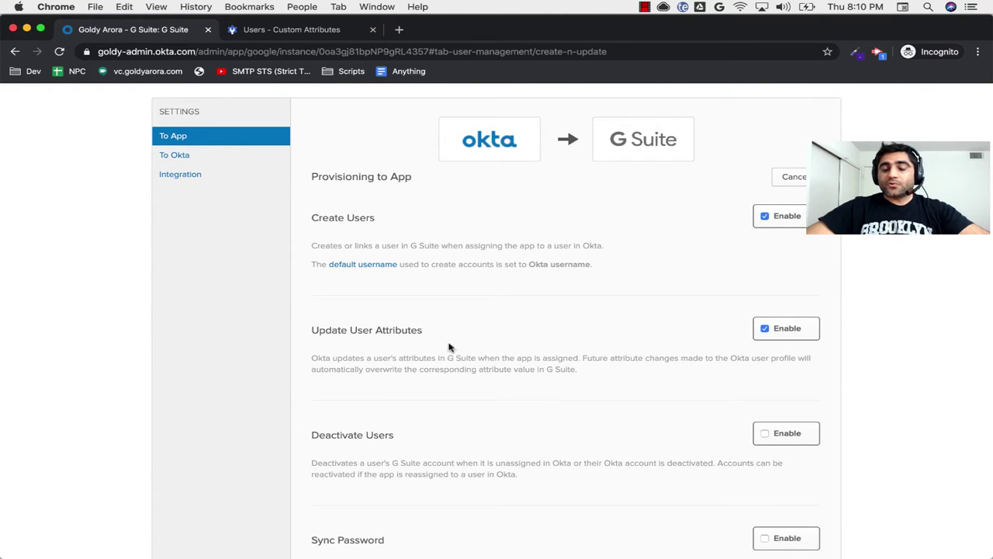
scroll(461, 351, "down", 1)
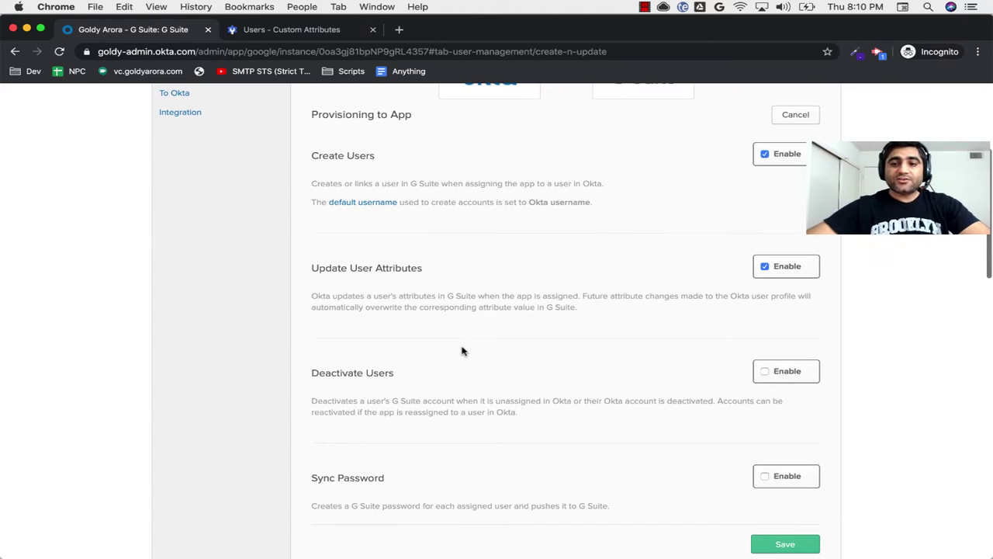
scroll(548, 351, "down", 1)
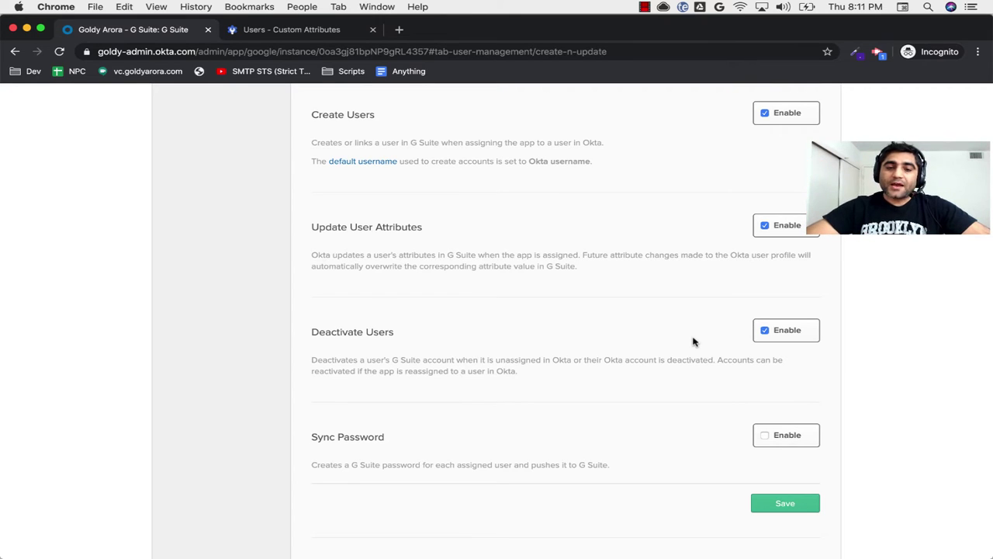
scroll(545, 357, "down", 1)
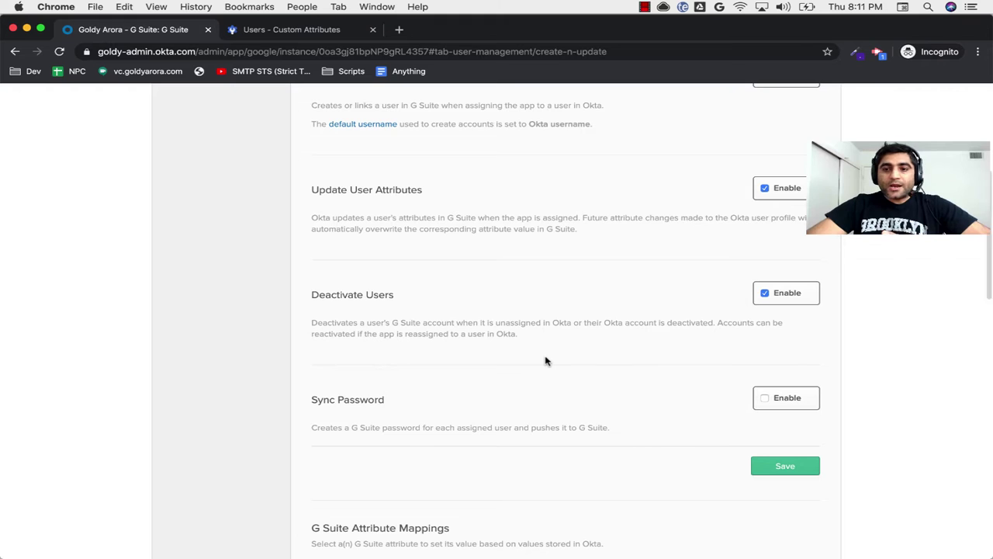
scroll(545, 360, "down", 1)
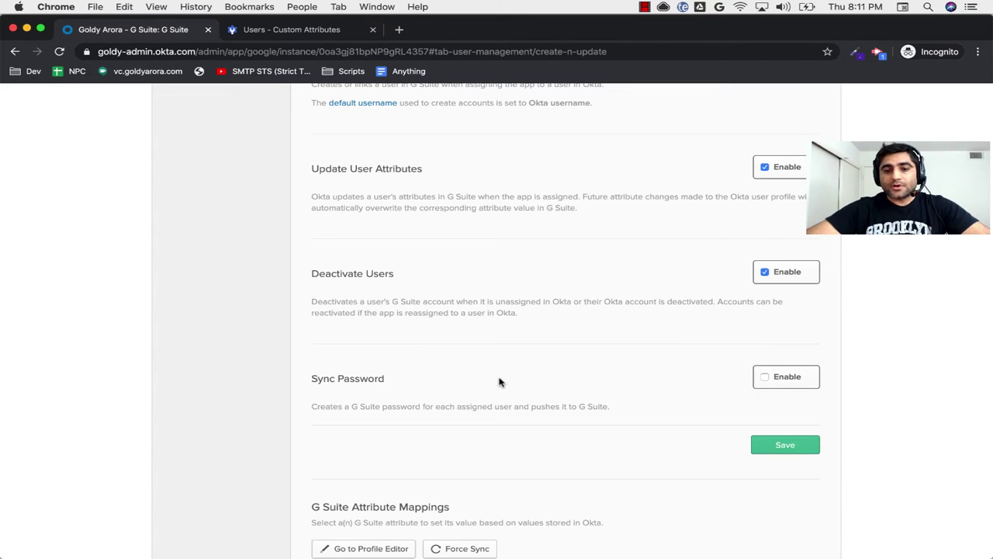
scroll(577, 389, "down", 2)
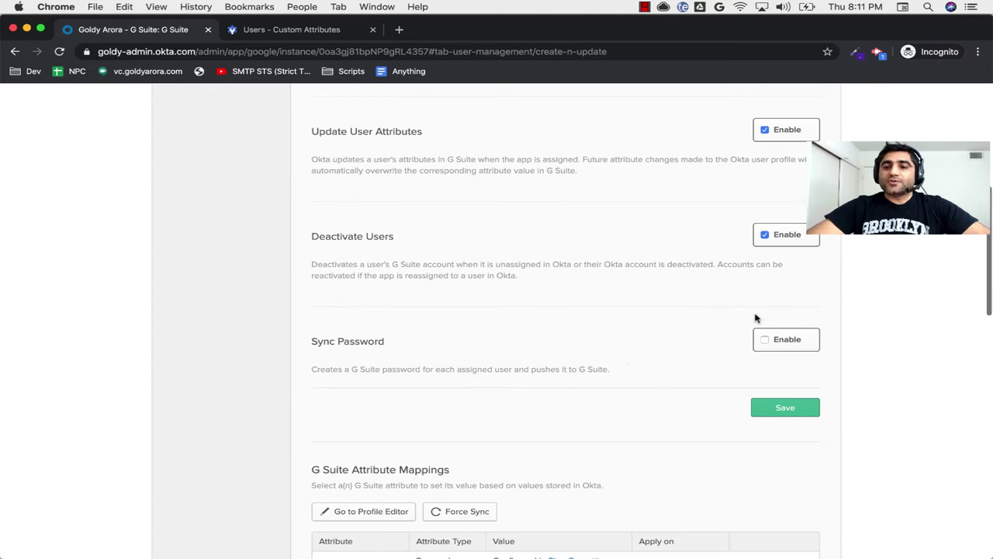
scroll(730, 341, "down", 2)
left_click(779, 326)
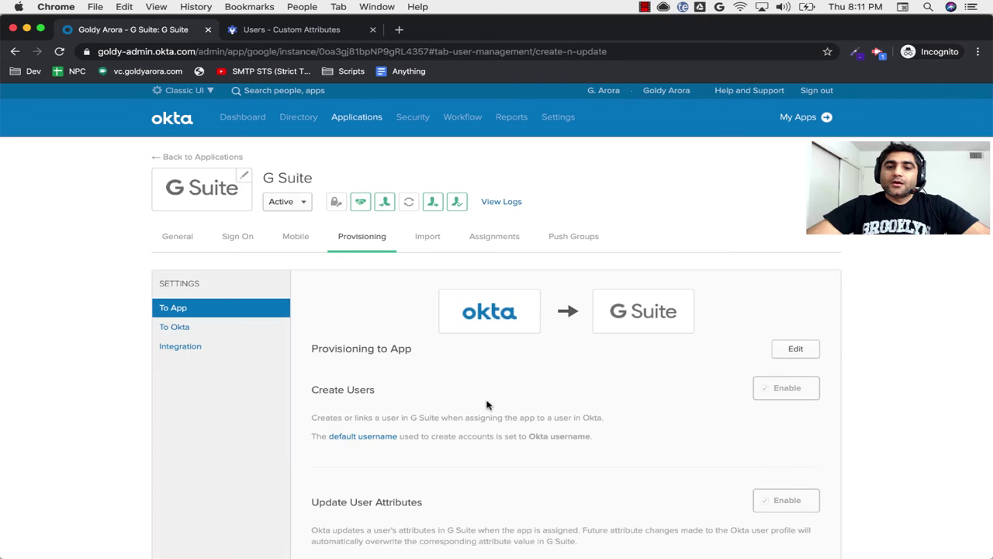
Step: Review the G Suite Attribute Mappings, glance at the AD machine, and go to the G Suite Profile Editor
scroll(488, 405, "down", 5)
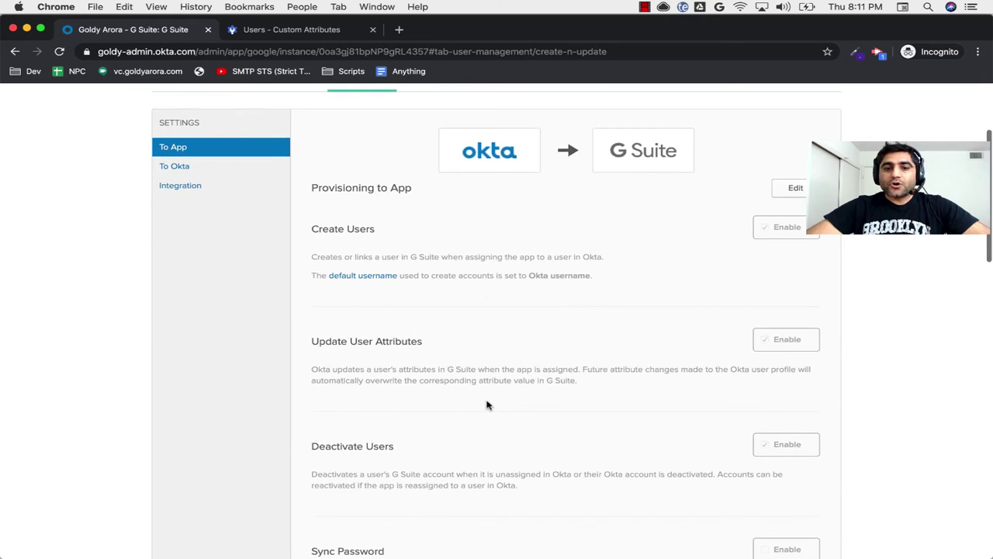
scroll(487, 404, "down", 8)
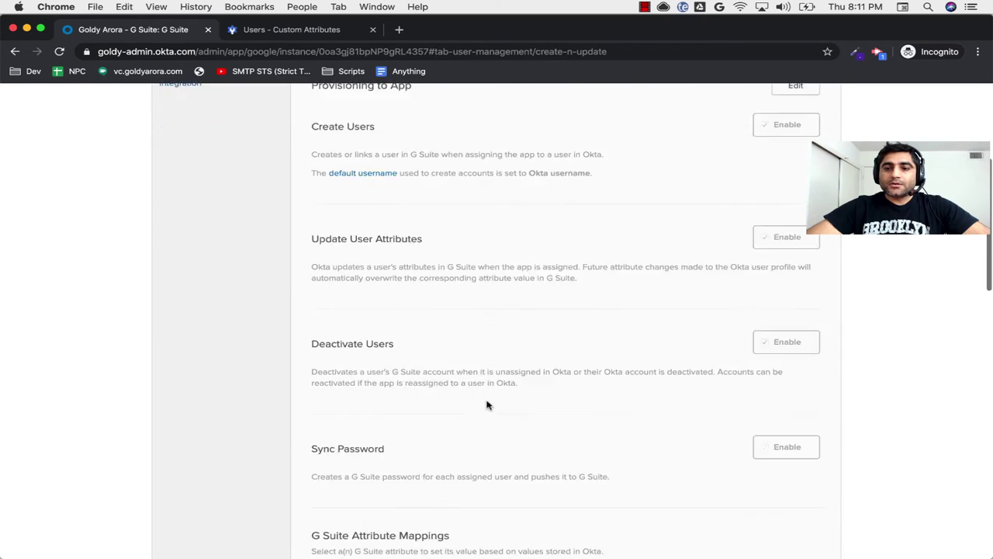
scroll(487, 405, "down", 5)
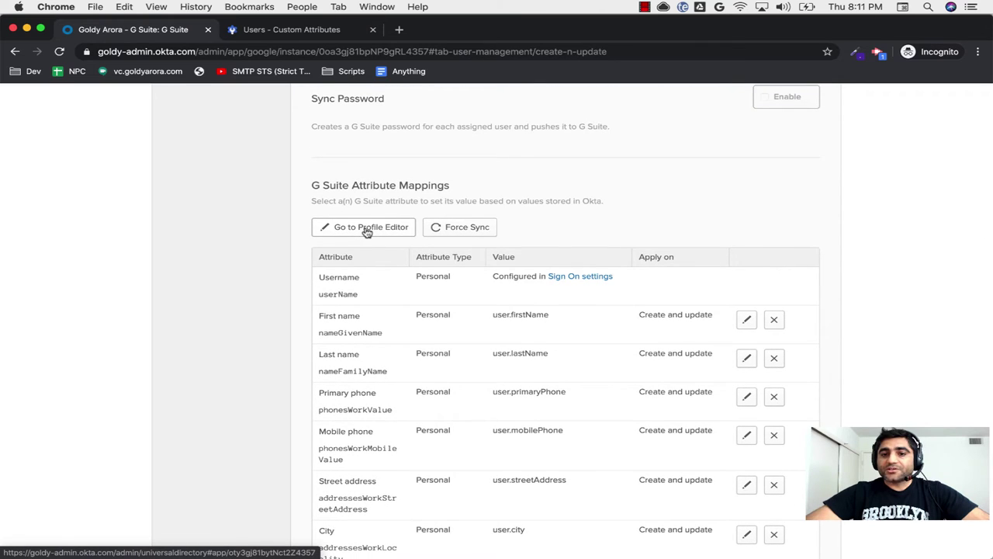
key("ctrl+Right")
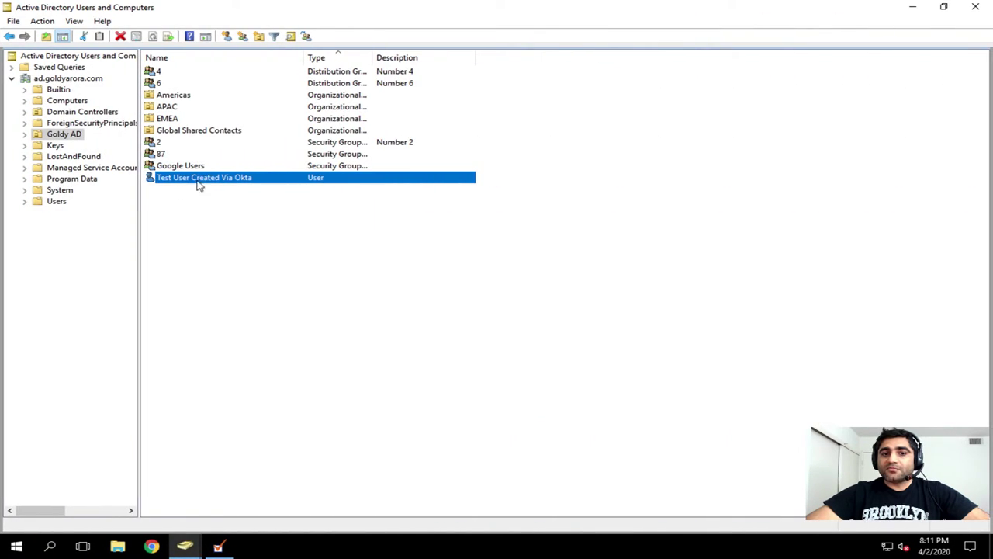
key("ctrl+Left")
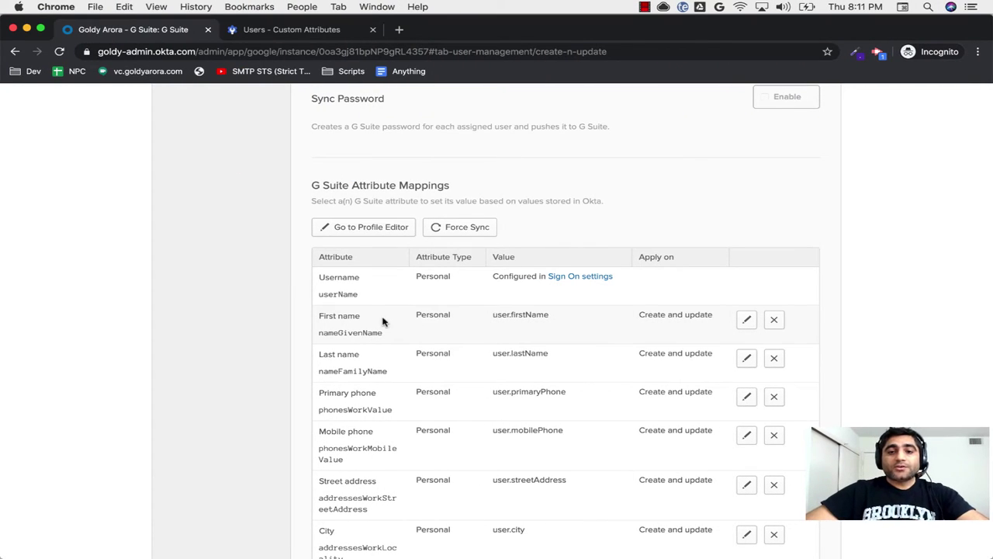
scroll(380, 317, "down", 1)
left_click(366, 211)
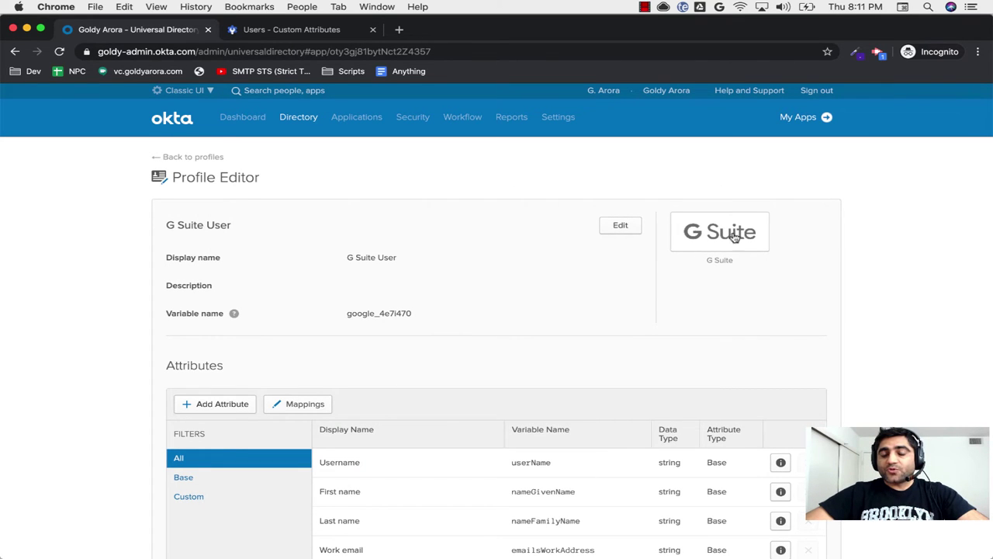
Step: Look over the G Suite User base attributes, then filter to Custom, which lists none
scroll(526, 378, "down", 5)
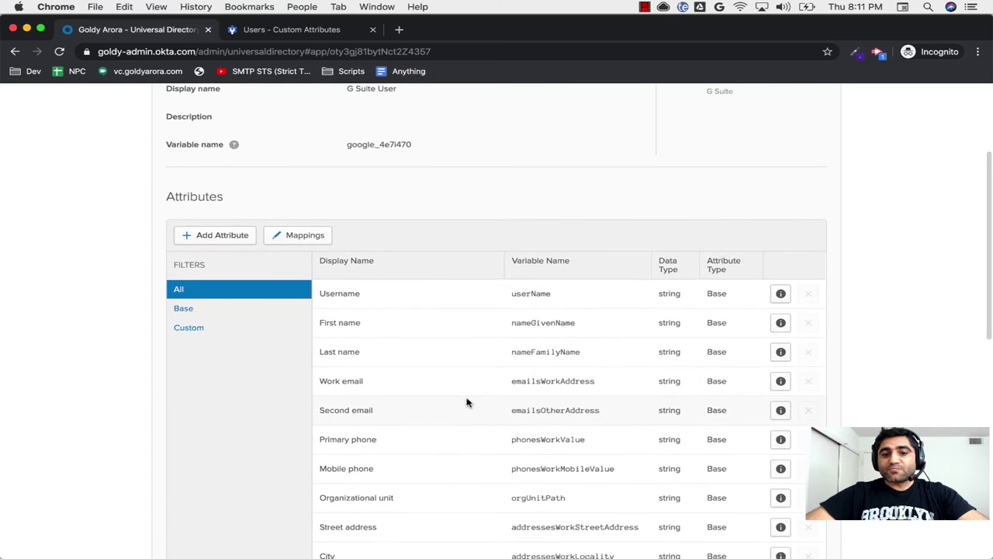
scroll(467, 402, "down", 2)
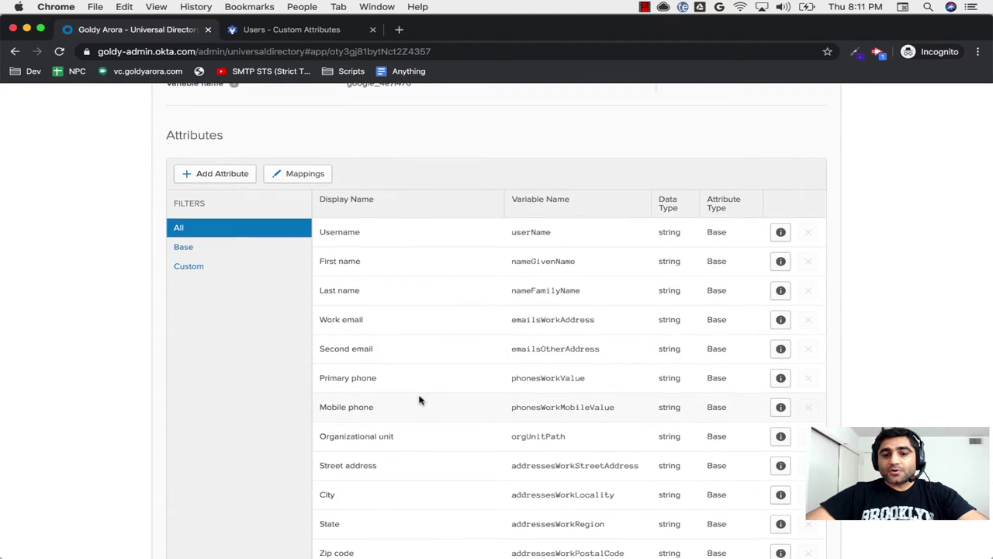
scroll(385, 271, "down", 3)
scroll(423, 455, "down", 5)
scroll(424, 455, "up", 6)
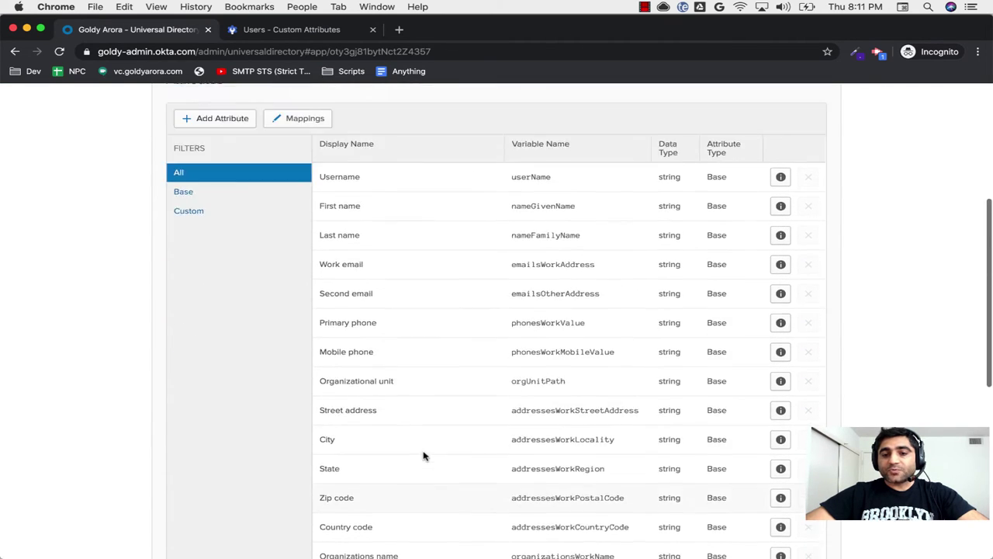
scroll(424, 456, "up", 5)
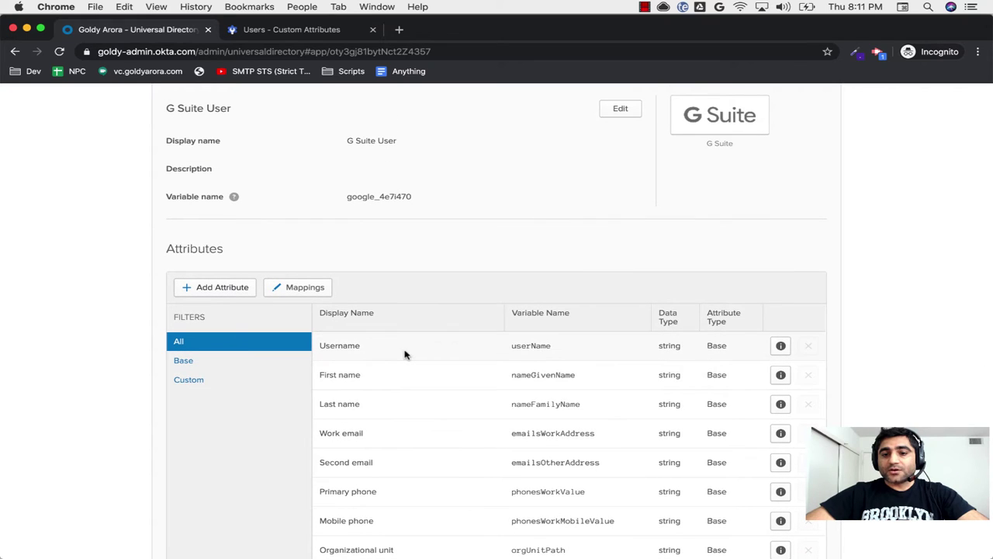
scroll(404, 354, "up", 1)
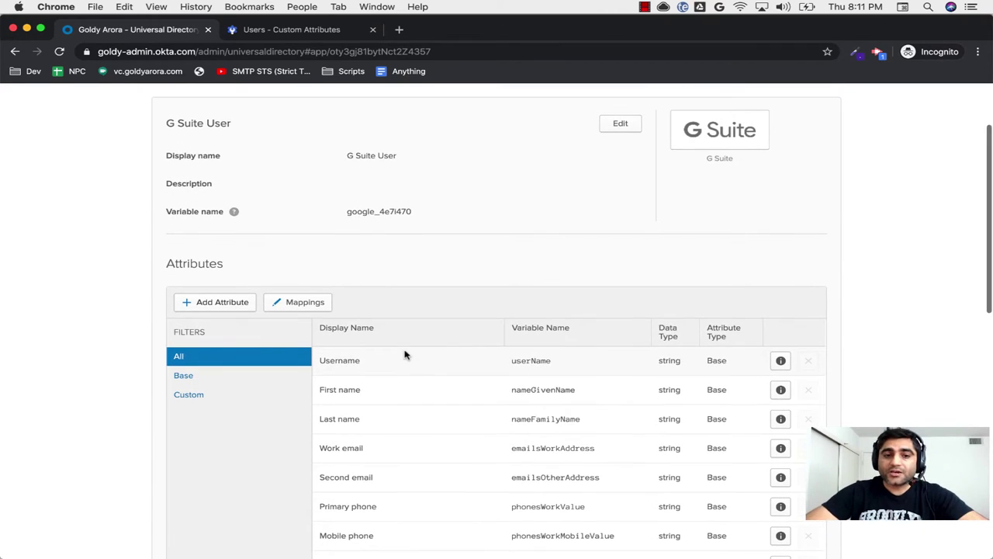
left_click(208, 395)
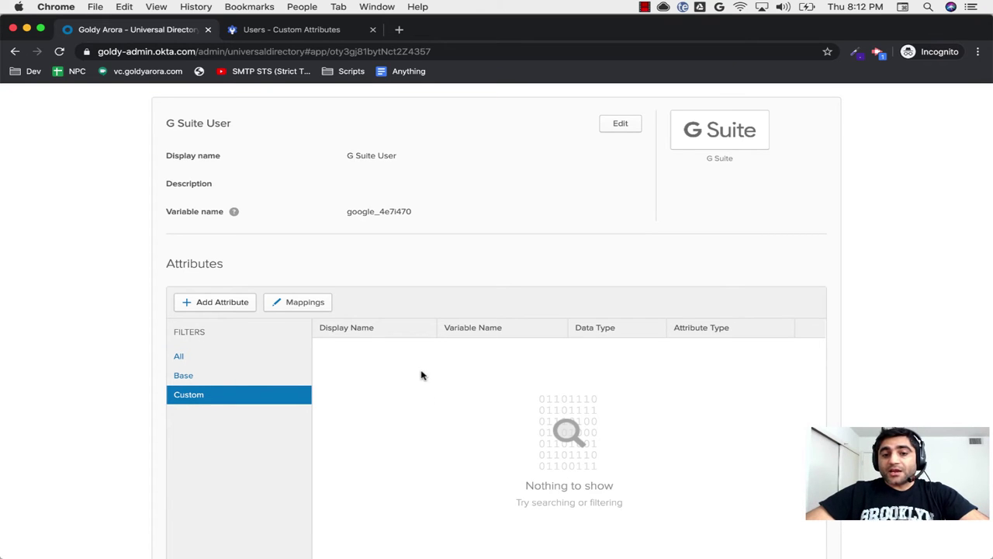
Step: Add the TasteBudsFavoriteIceCream schema attribute to the G Suite User profile and refresh the Custom list
scroll(422, 376, "up", 3)
left_click(213, 384)
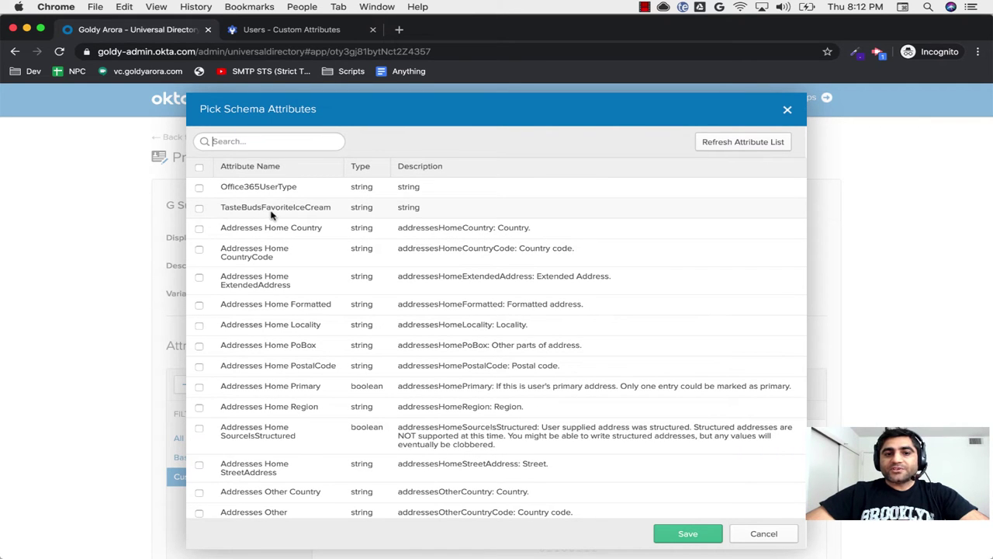
left_click(199, 210)
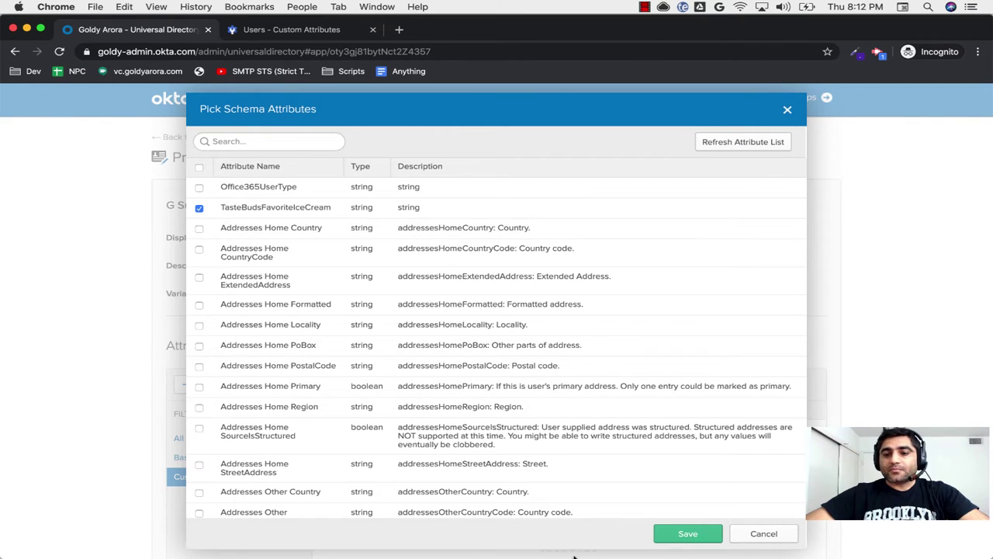
left_click(674, 535)
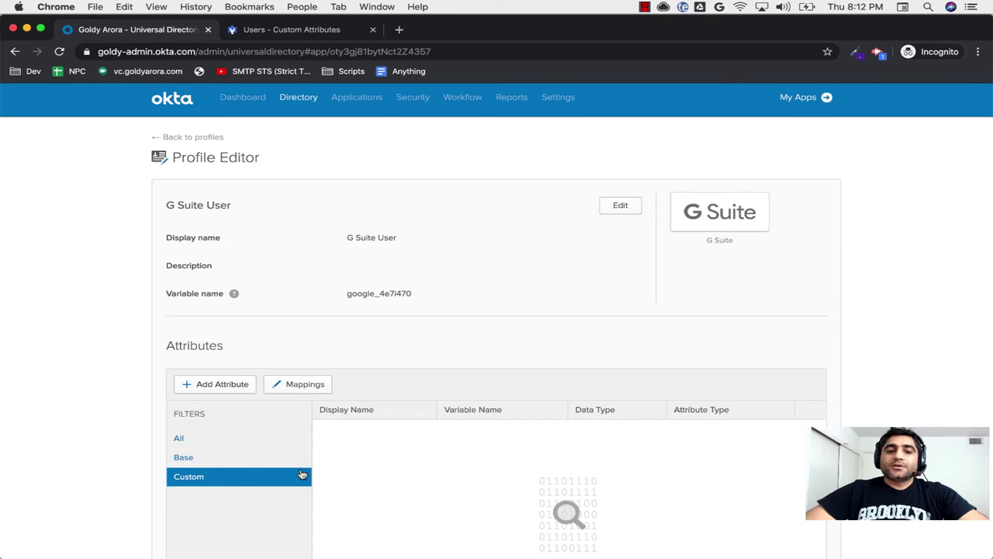
left_click(213, 438)
left_click(207, 475)
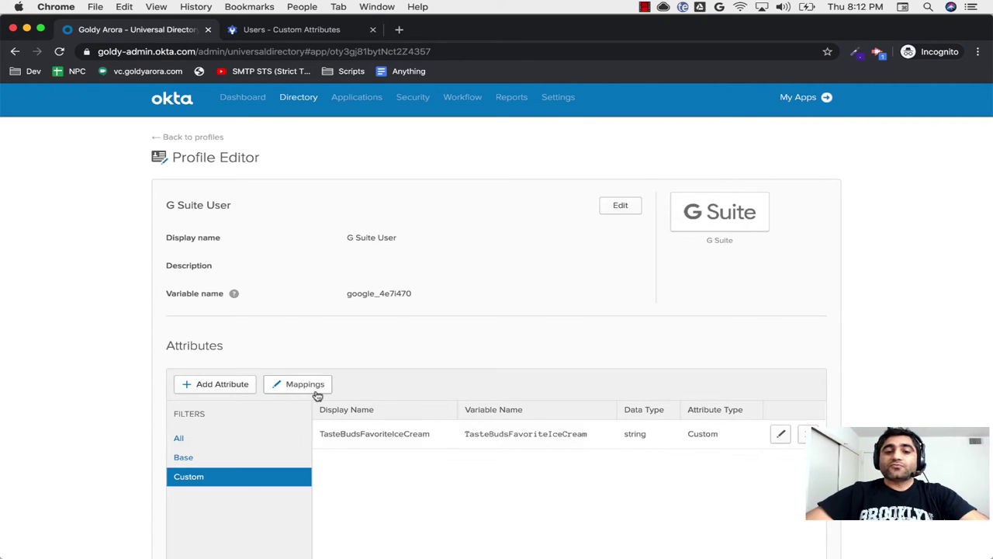
left_click(289, 386)
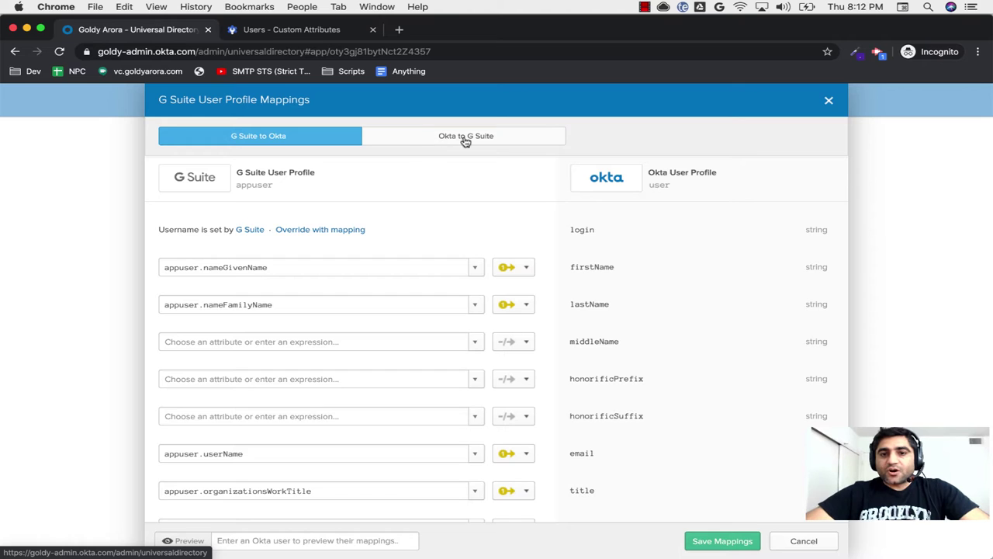
Step: In the Okta-to-G Suite mappings, set TasteBudsFavoriteIceCream's source to user.Favorite_Icecream
left_click(506, 142)
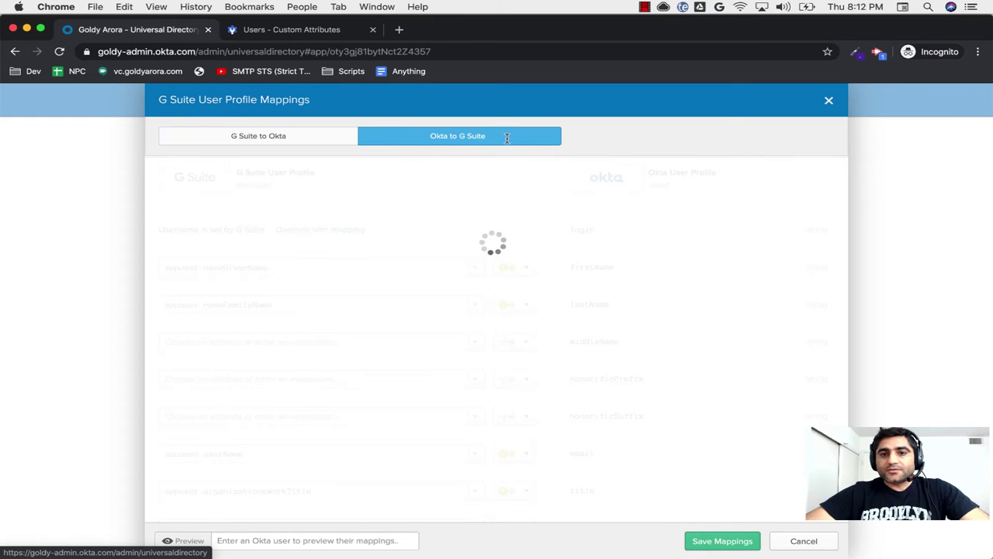
scroll(642, 376, "down", 15)
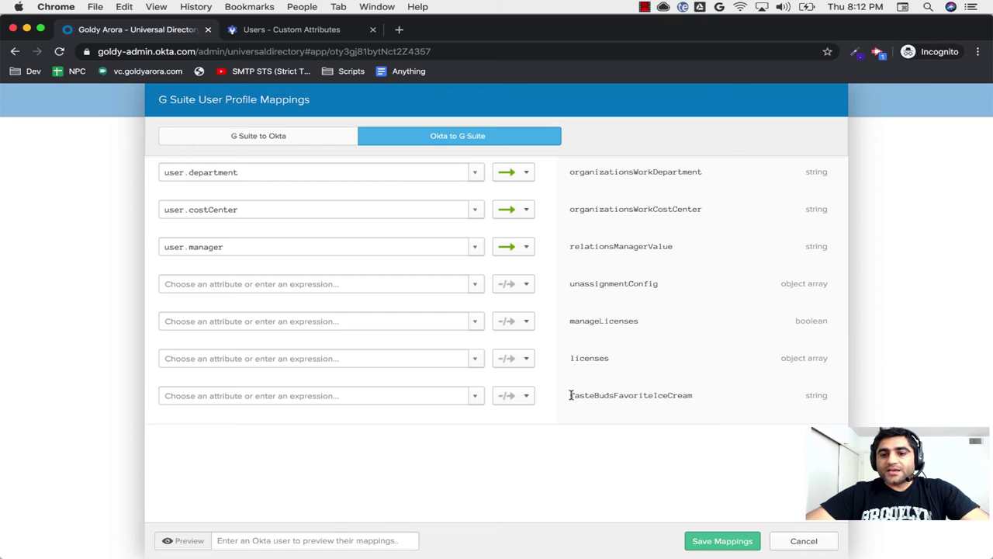
left_click_drag(571, 395, 693, 400)
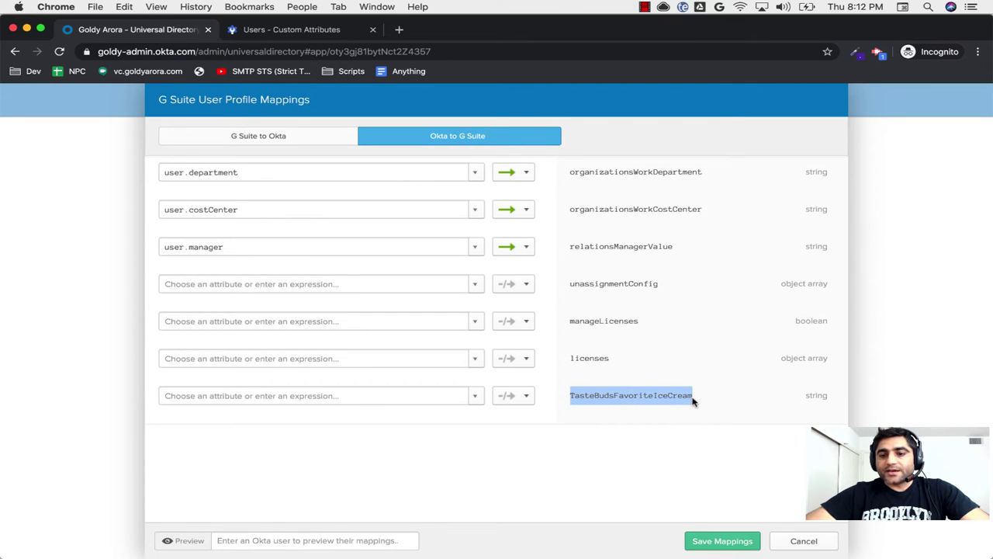
left_click(437, 396)
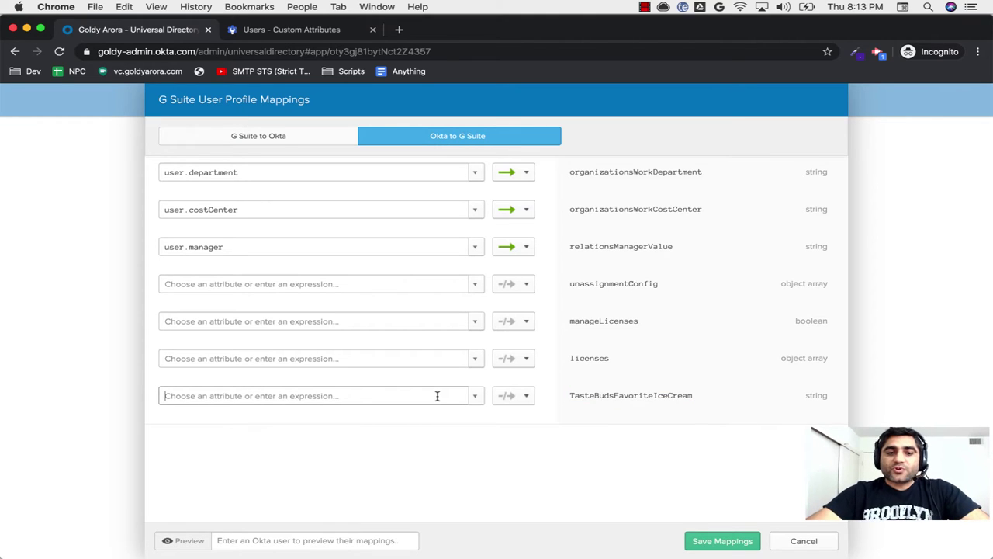
type("favorite_Icecream")
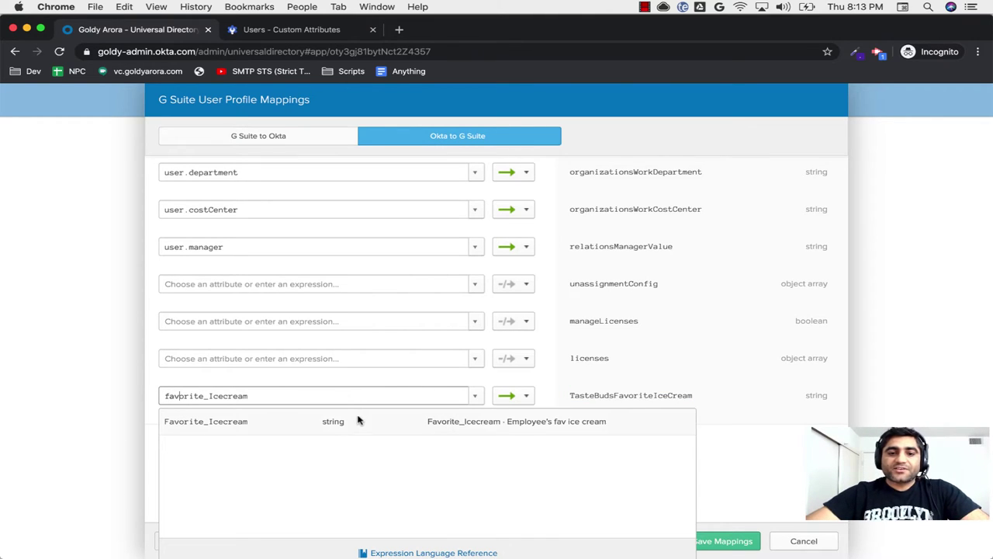
left_click(355, 422)
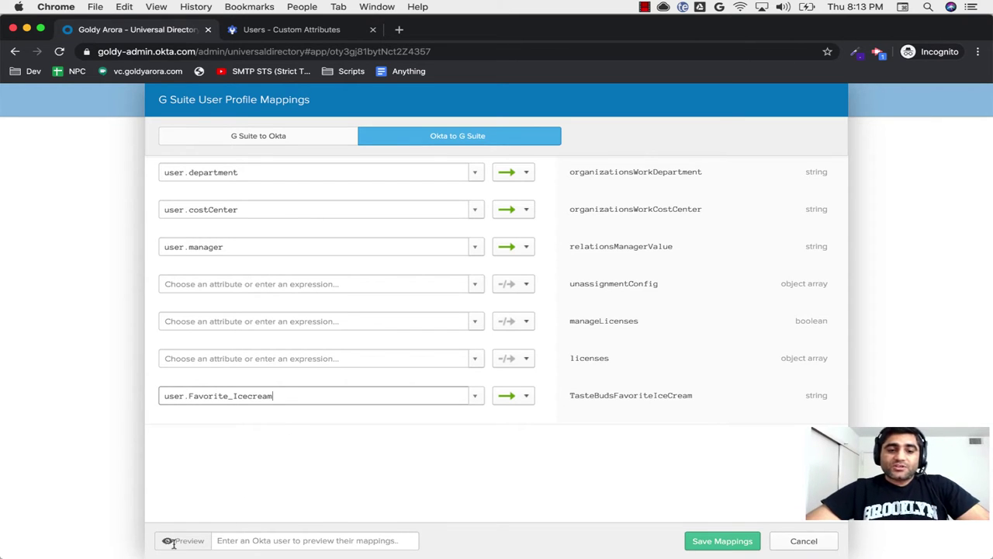
Step: Preview the test user's mapping showing Black Forest, then save the mappings and apply to all users
left_click(230, 541)
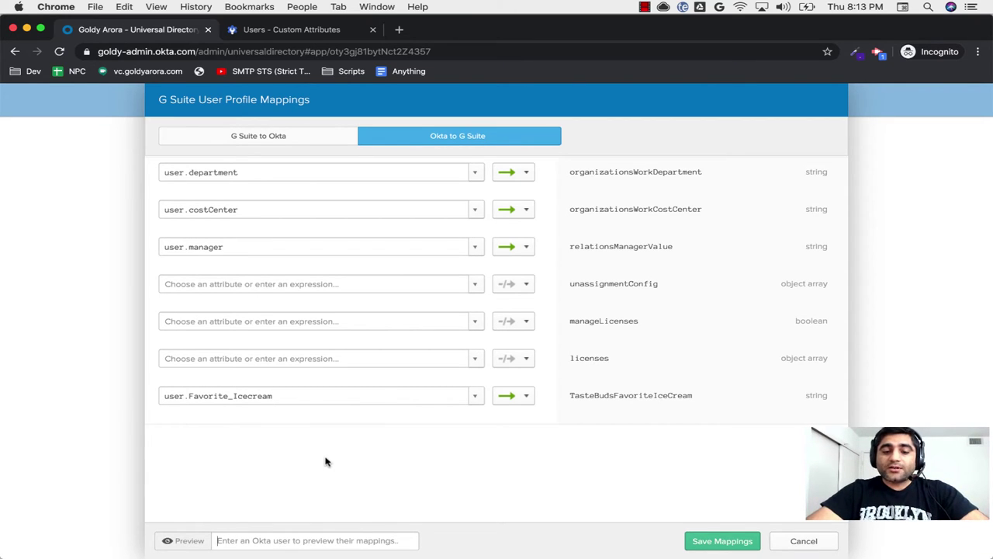
type("test User Created Via Okta")
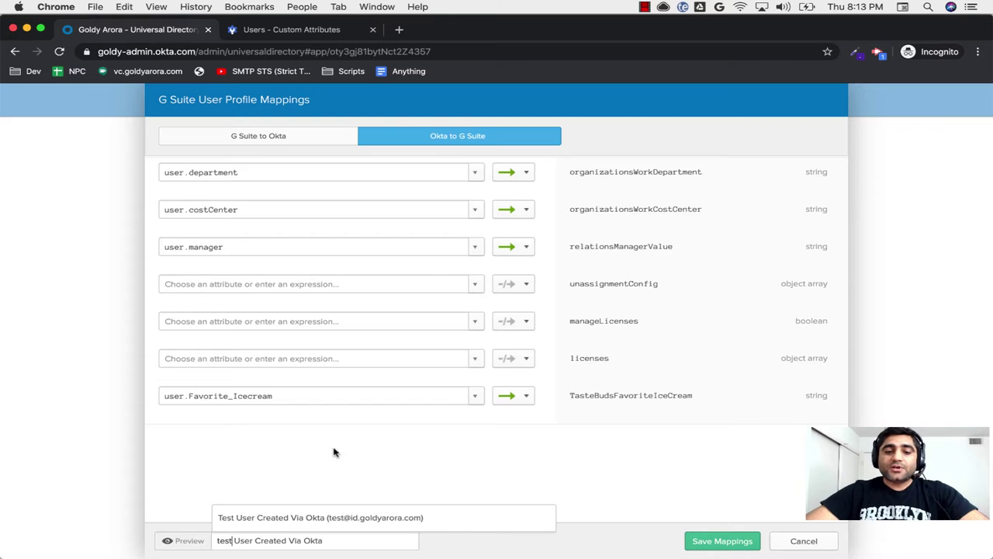
key("ctrl+Right")
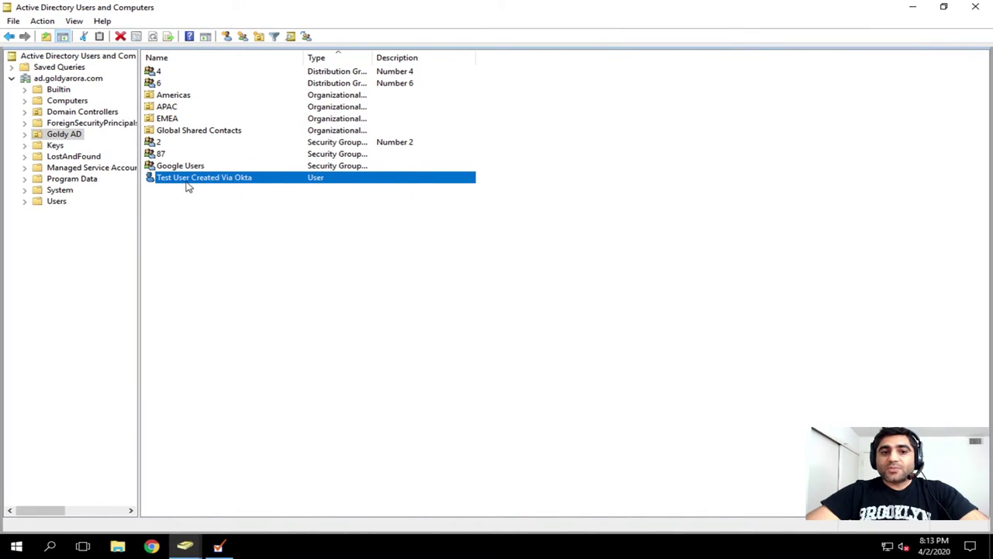
key("ctrl+Left")
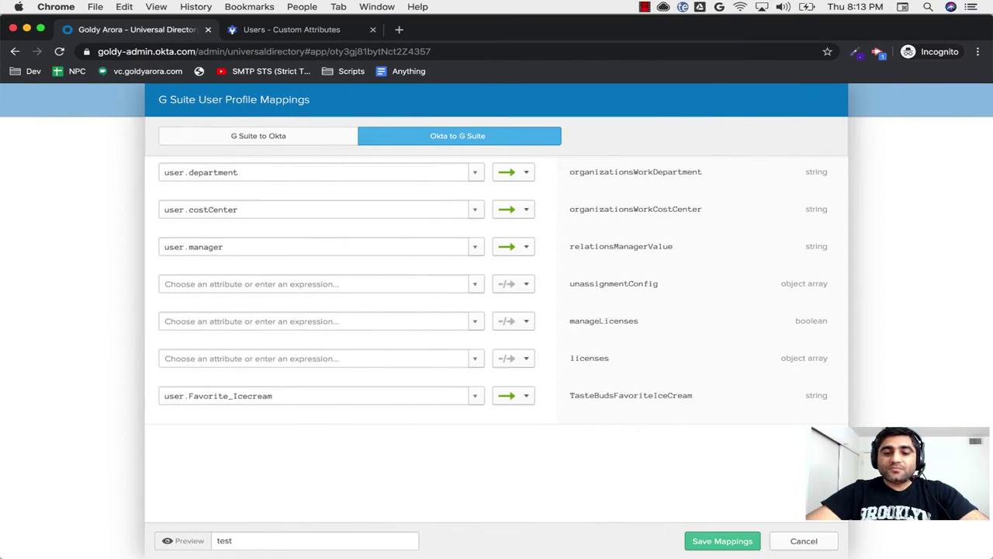
left_click(281, 516)
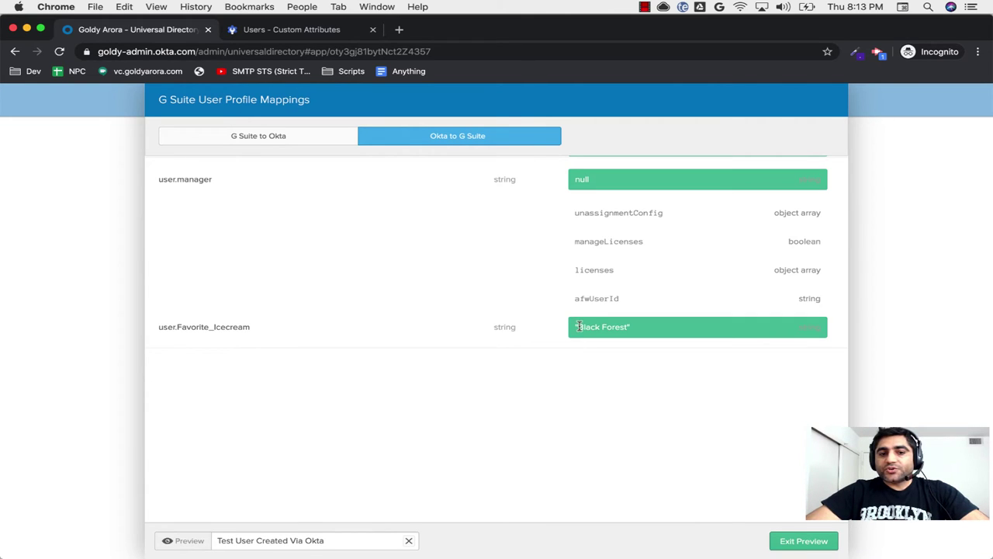
left_click_drag(578, 327, 607, 345)
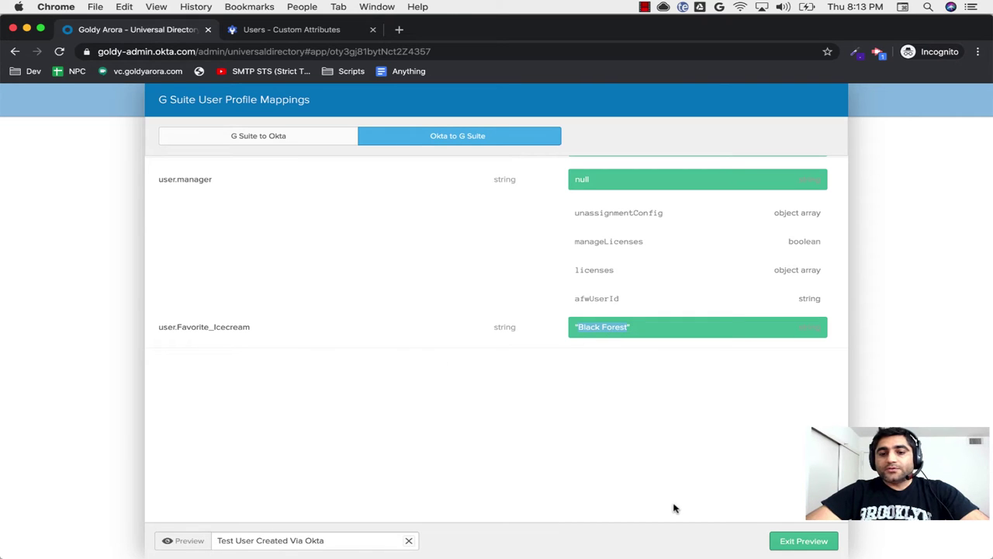
left_click(798, 541)
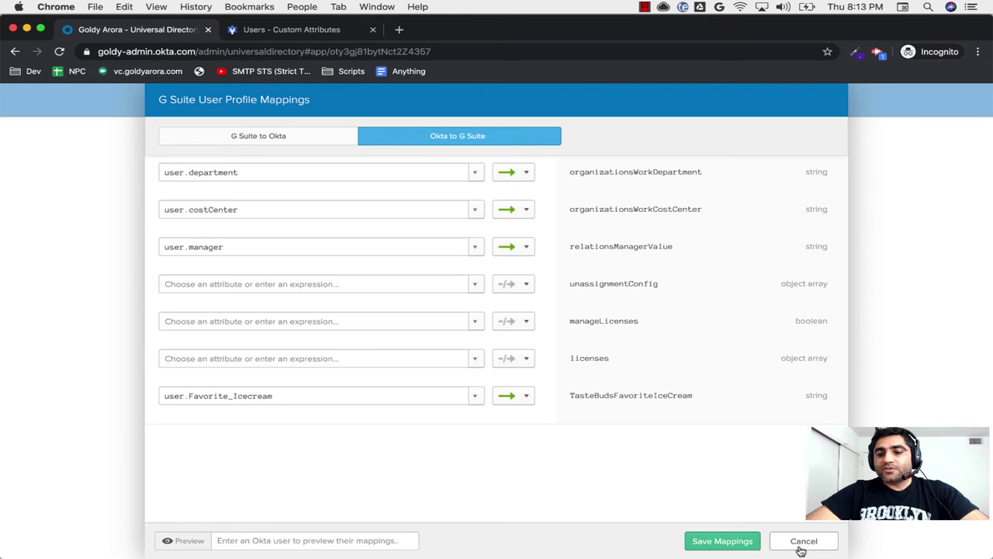
left_click(723, 543)
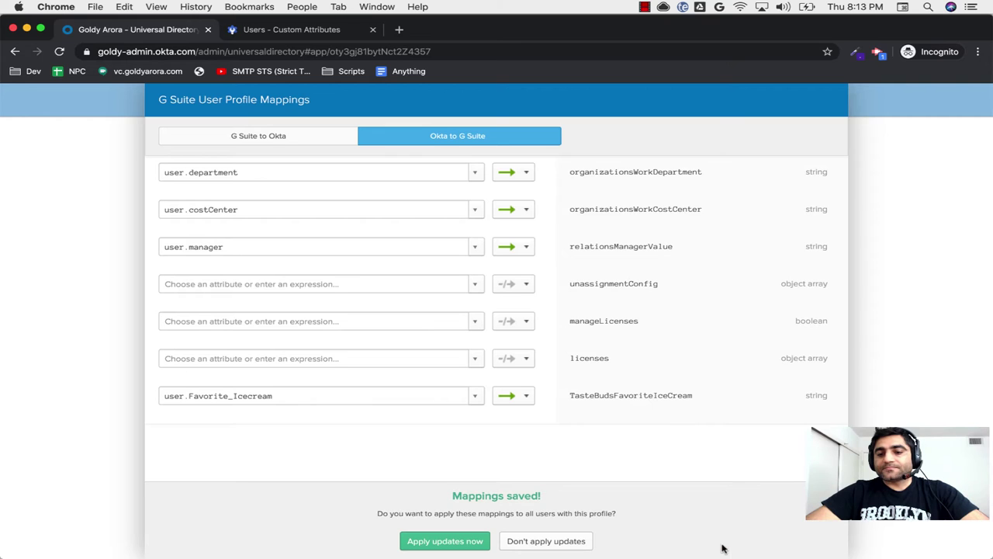
left_click(449, 541)
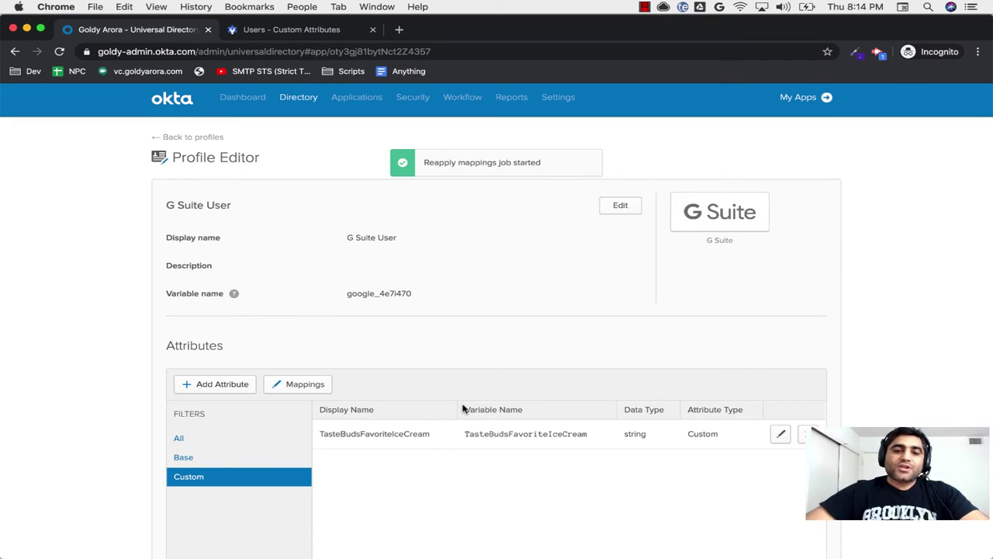
Step: Find the G Suite app by searching 'g s' and bring up the Assign options on its Assignments tab
scroll(458, 396, "up", 1)
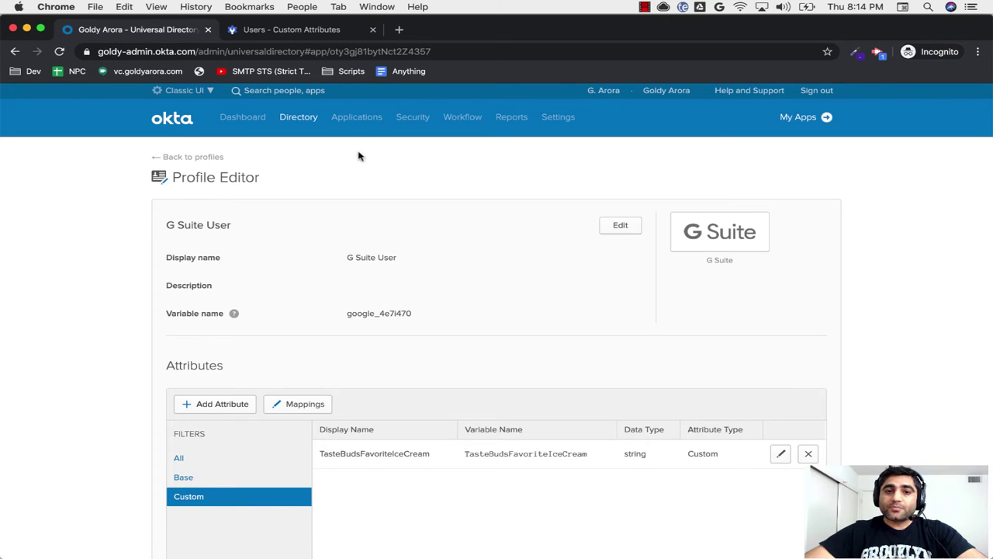
mouse_move(353, 137)
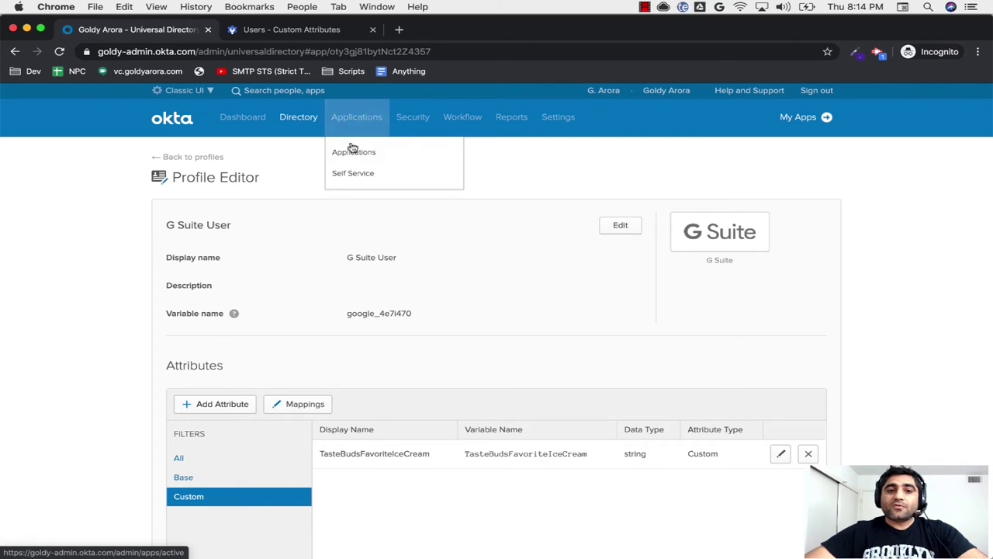
left_click(350, 153)
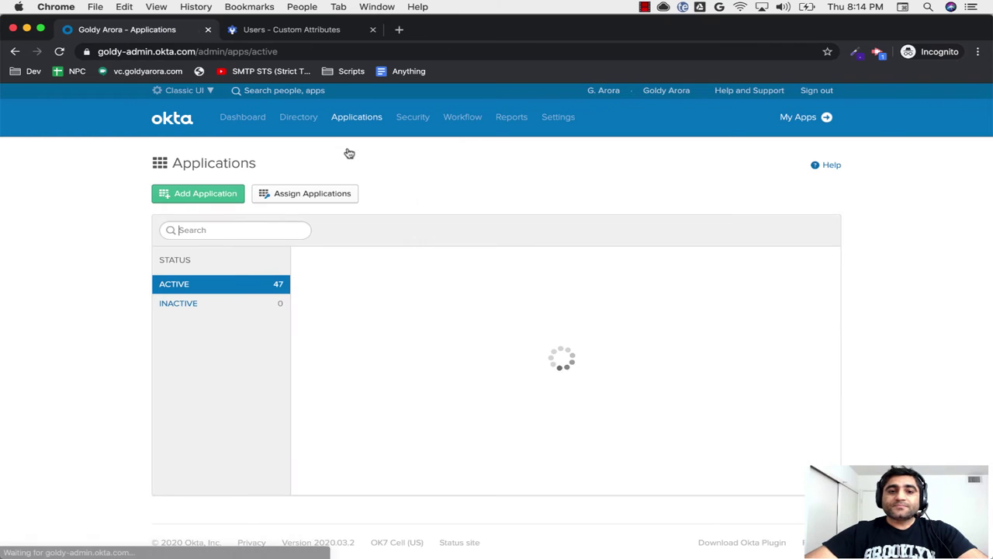
type("g s")
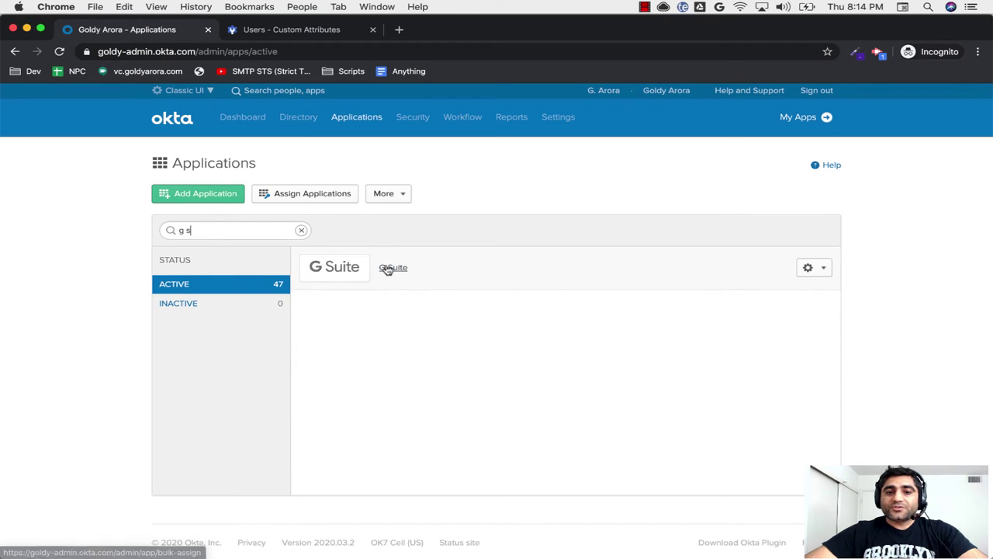
left_click(391, 268)
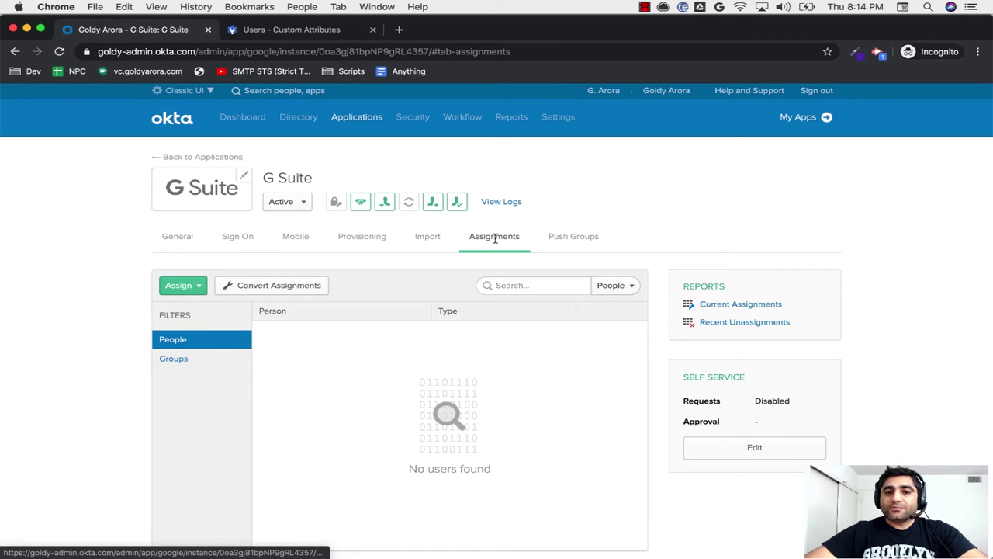
left_click(194, 287)
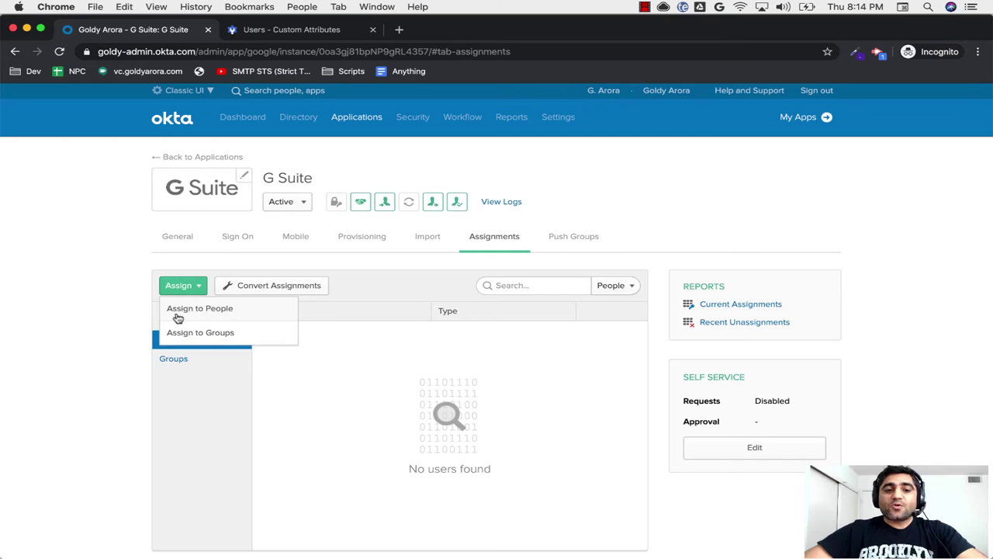
Step: Start assigning G Suite to the test user found by searching 'test', with organizational unit /
left_click(208, 310)
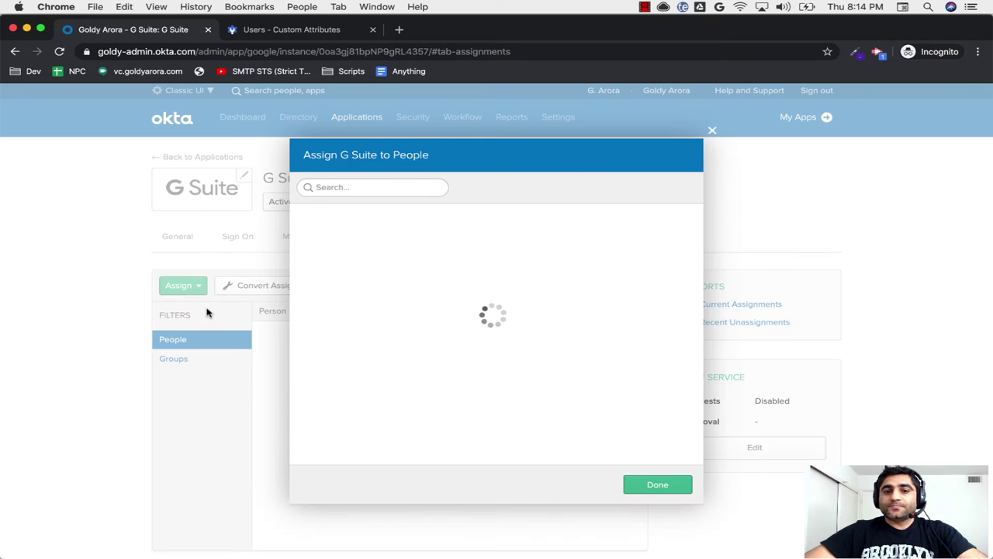
type("test")
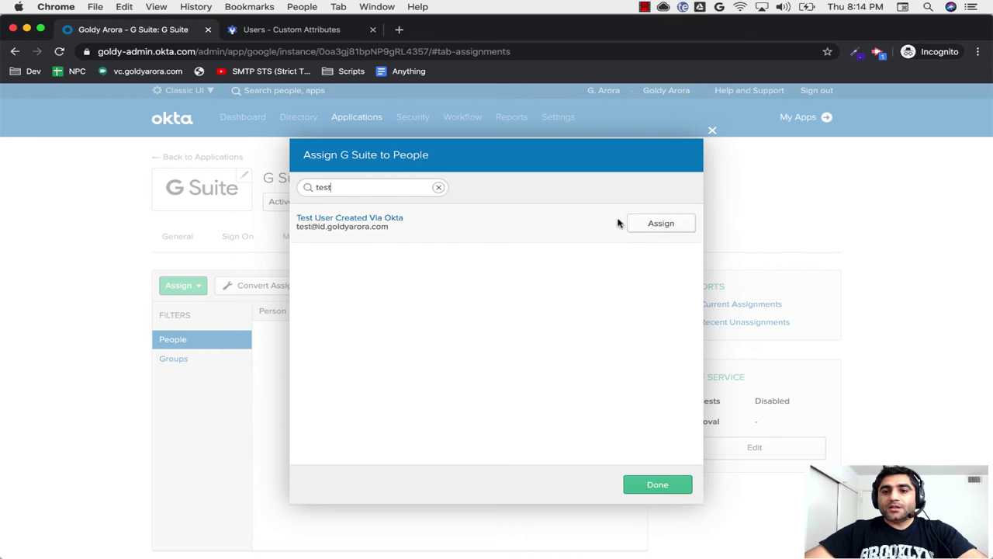
left_click(645, 224)
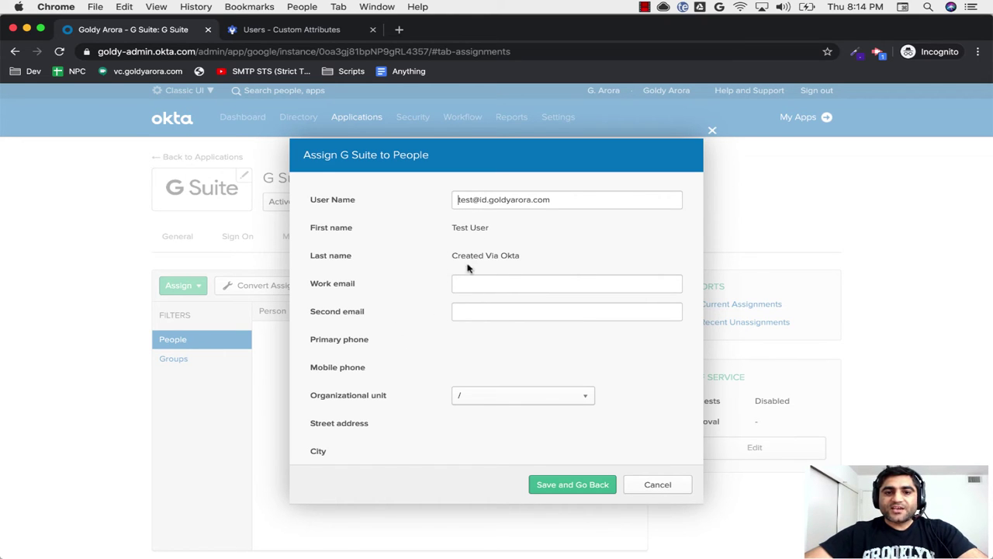
scroll(412, 343, "down", 5)
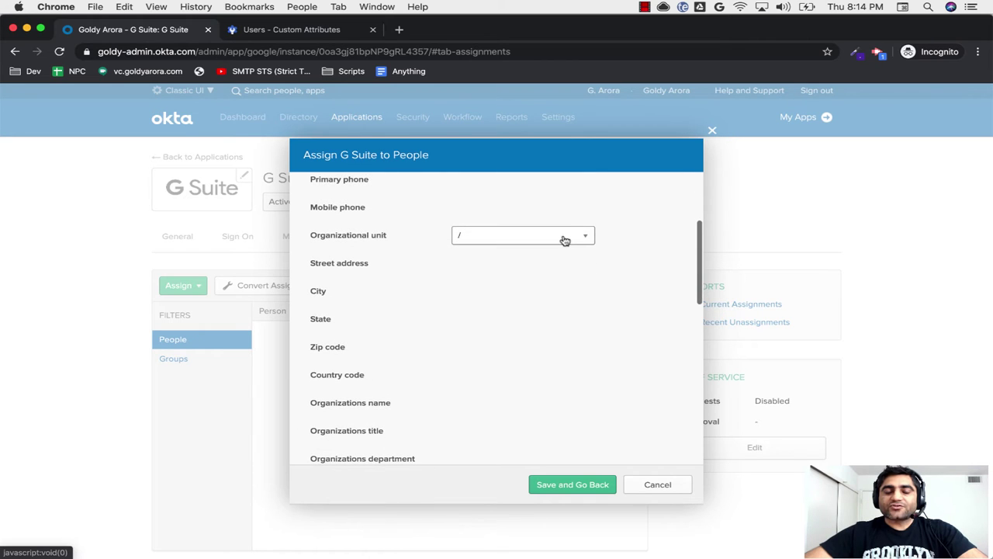
left_click(565, 240)
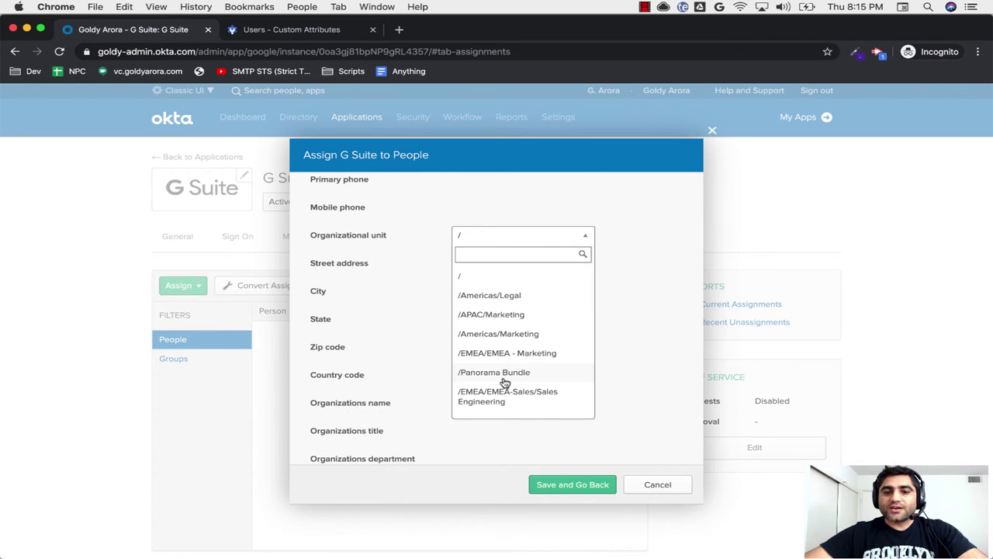
left_click(515, 275)
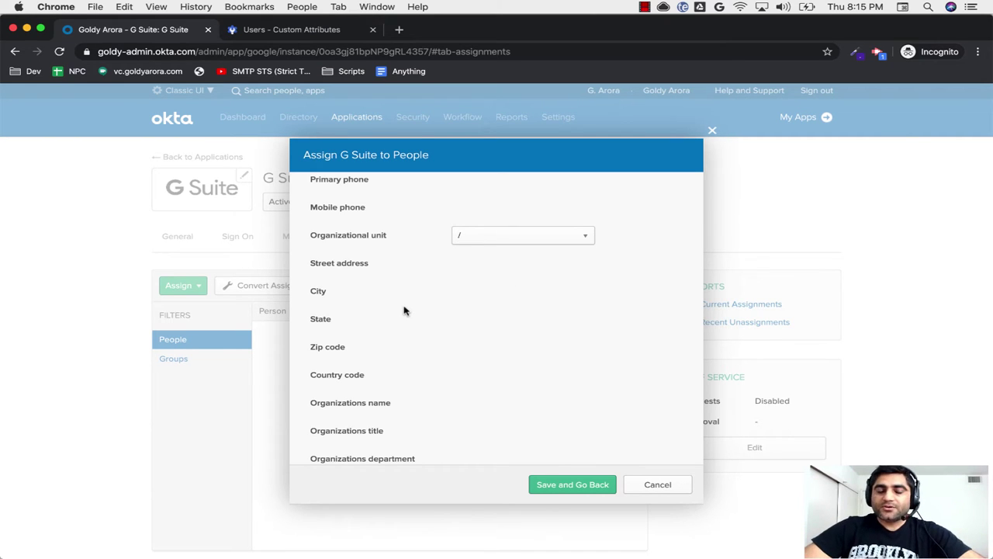
Step: Set license management on create and update to true for the assignment
scroll(404, 311, "down", 3)
scroll(404, 310, "up", 2)
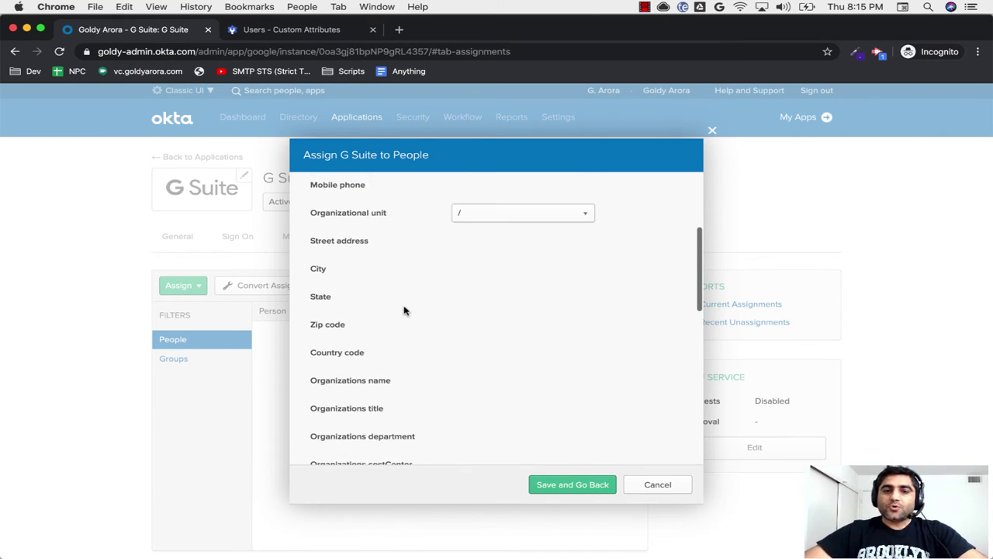
scroll(372, 388, "down", 2)
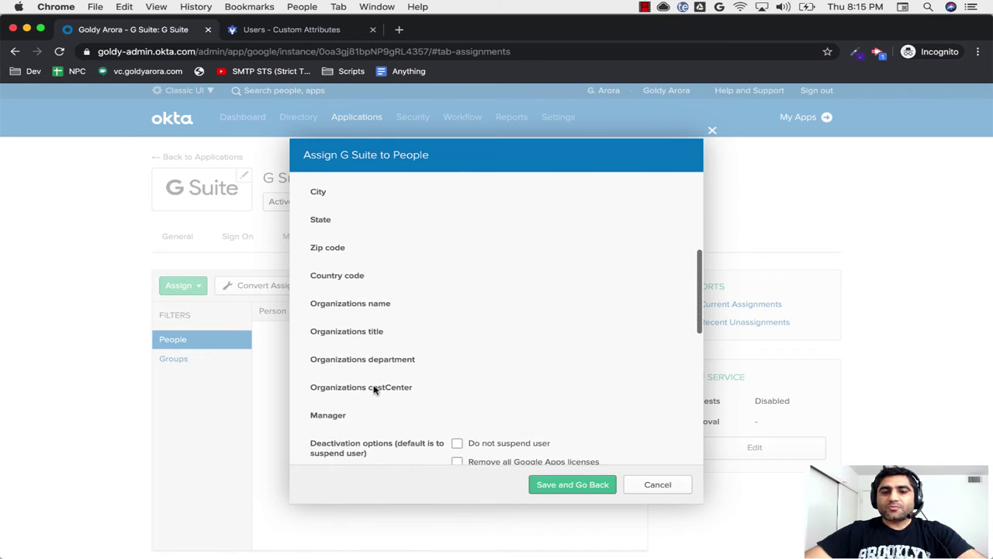
scroll(373, 389, "down", 5)
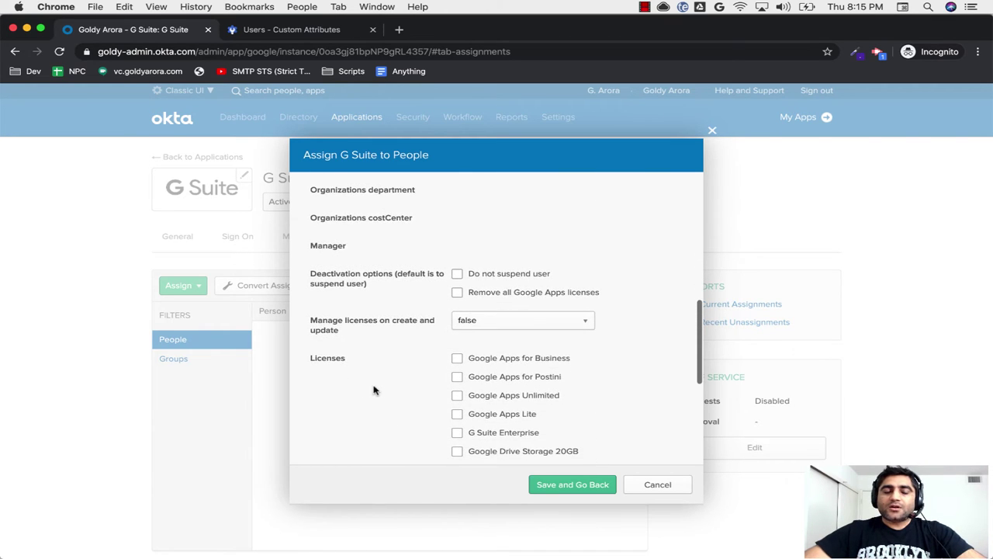
scroll(373, 390, "down", 3)
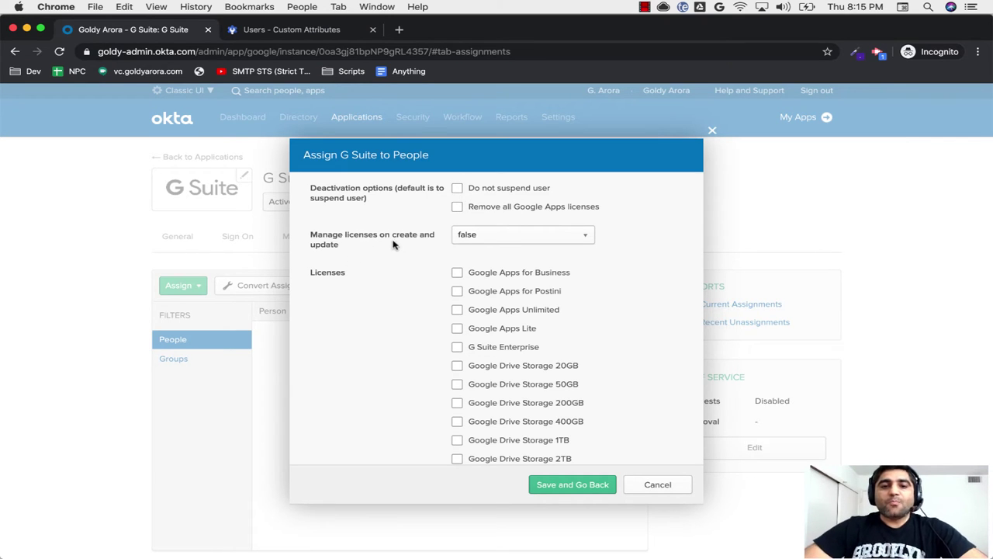
left_click(485, 239)
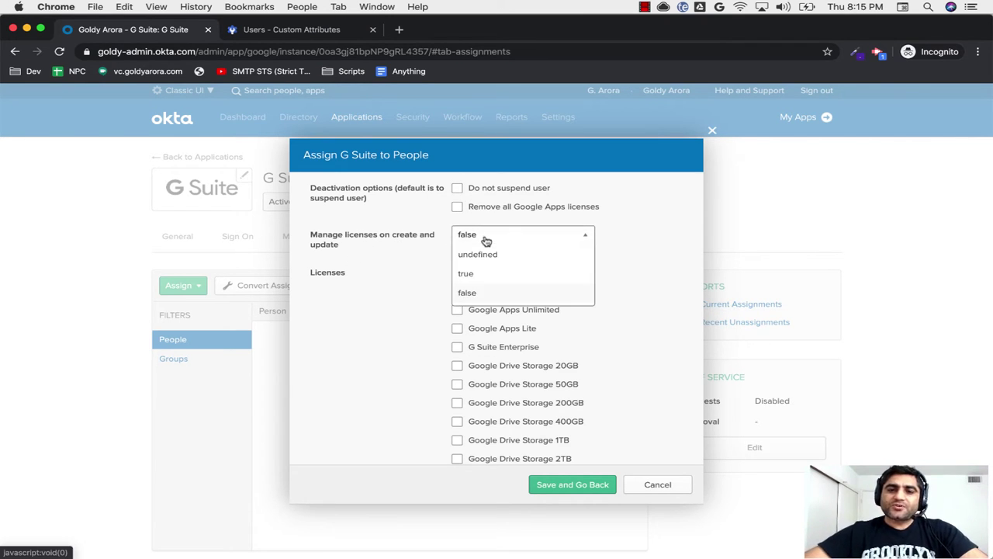
left_click(475, 277)
Step: Save the test user's G Suite assignment and finish with Done
scroll(405, 294, "down", 3)
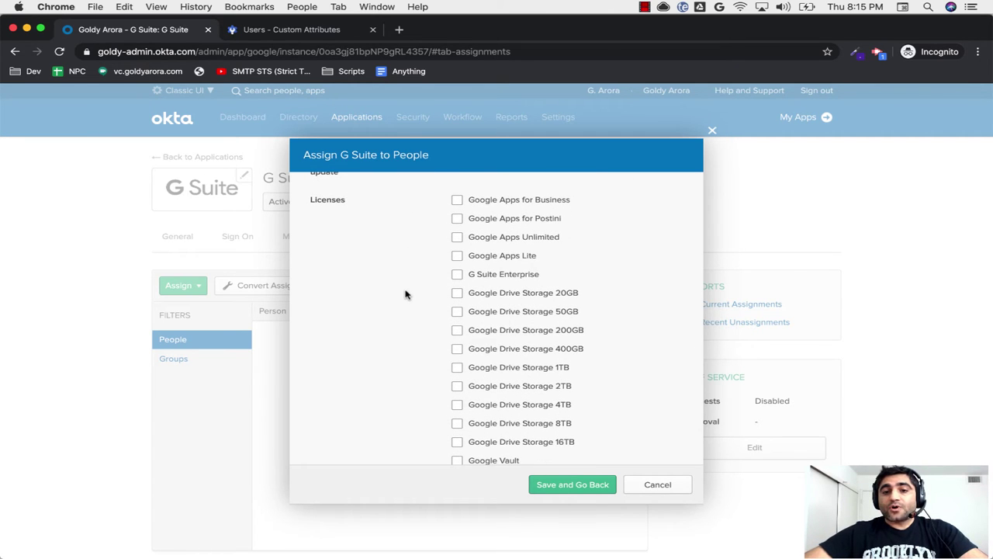
scroll(405, 294, "down", 5)
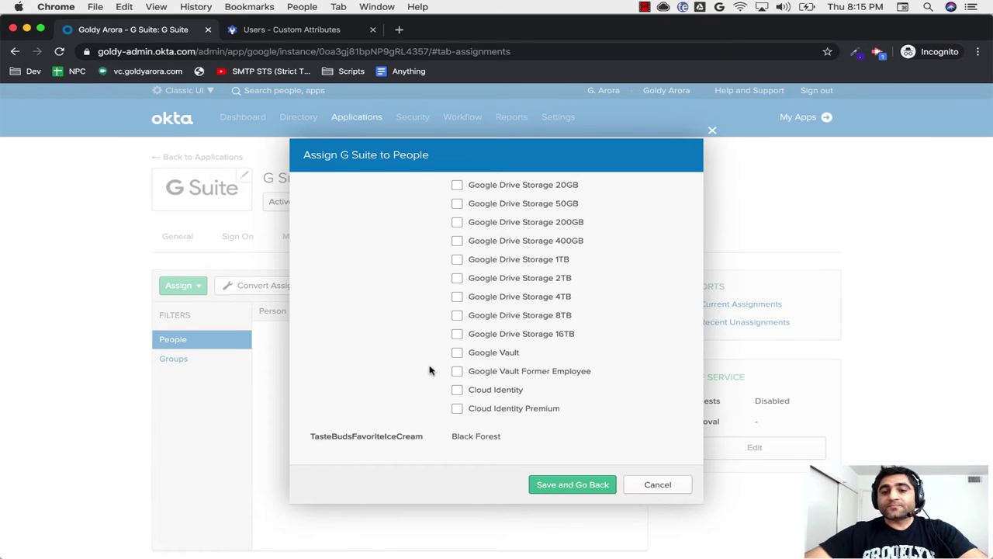
scroll(429, 370, "up", 7)
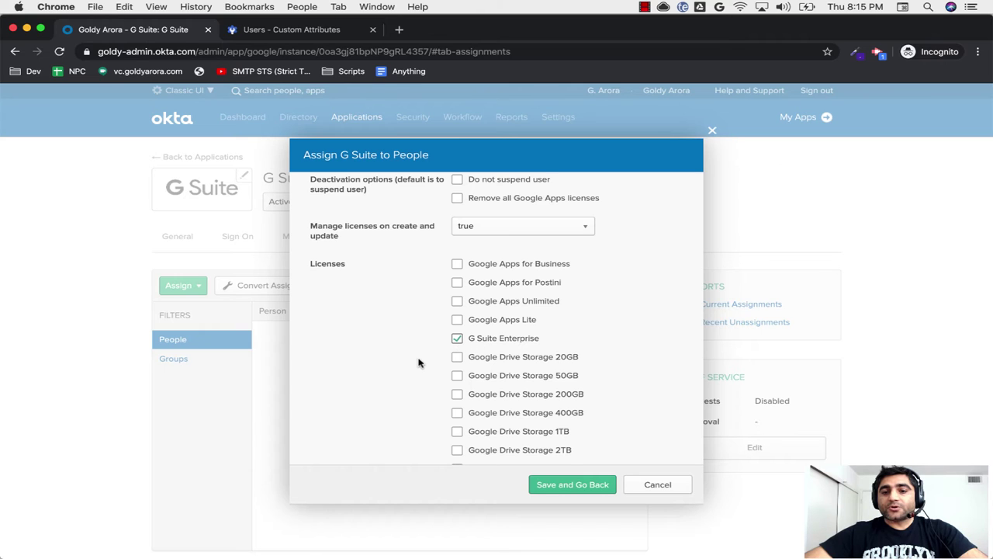
scroll(418, 362, "down", 7)
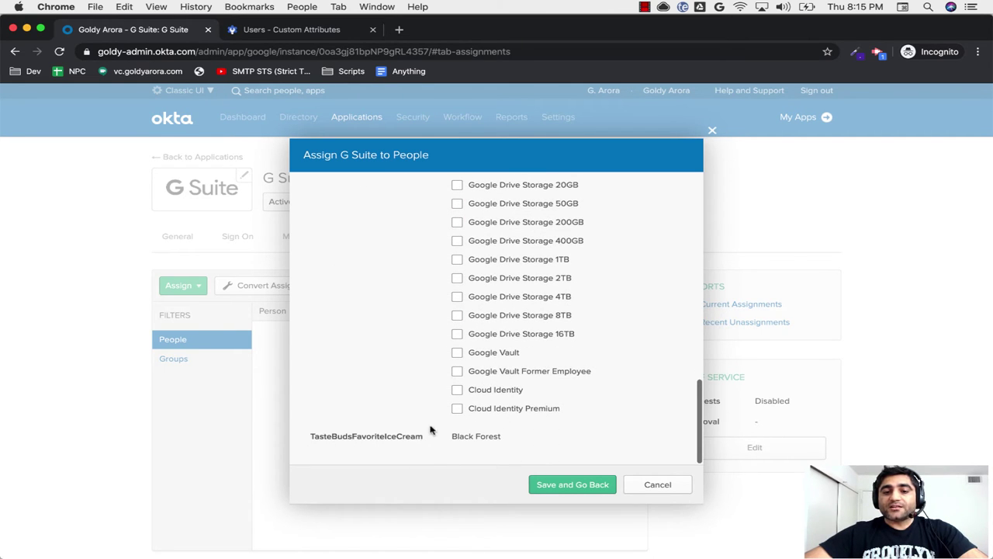
scroll(402, 378, "up", 20)
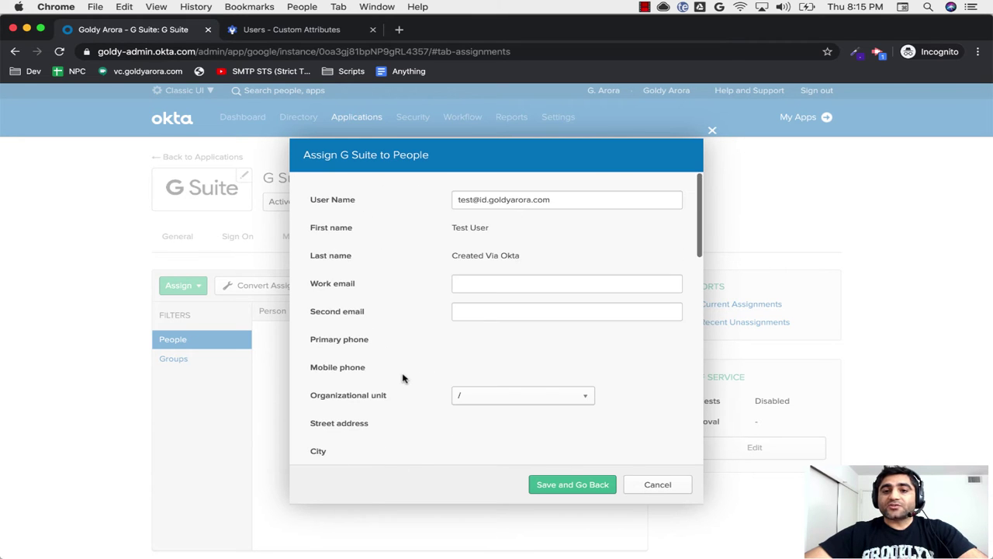
scroll(403, 378, "down", 20)
scroll(402, 378, "down", 2)
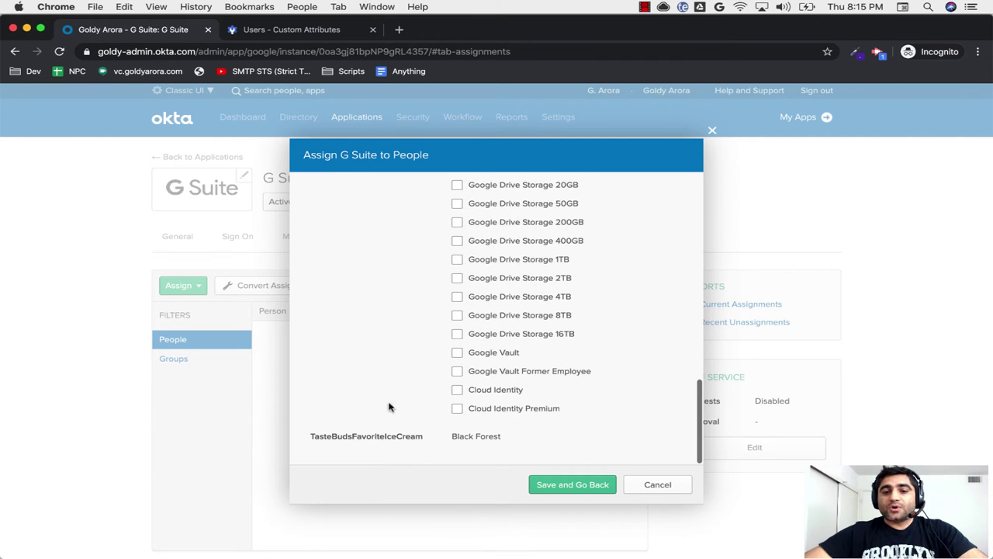
left_click(553, 488)
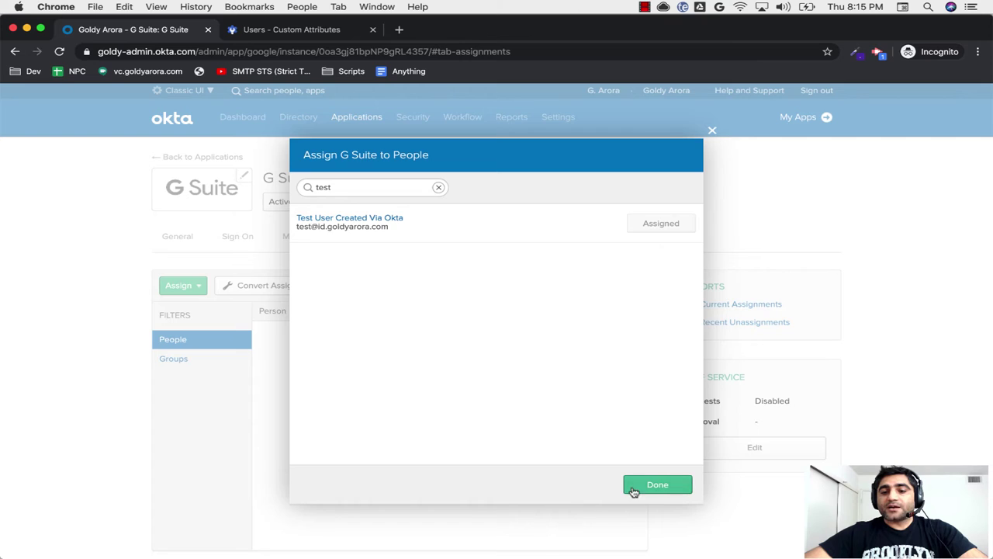
left_click(633, 489)
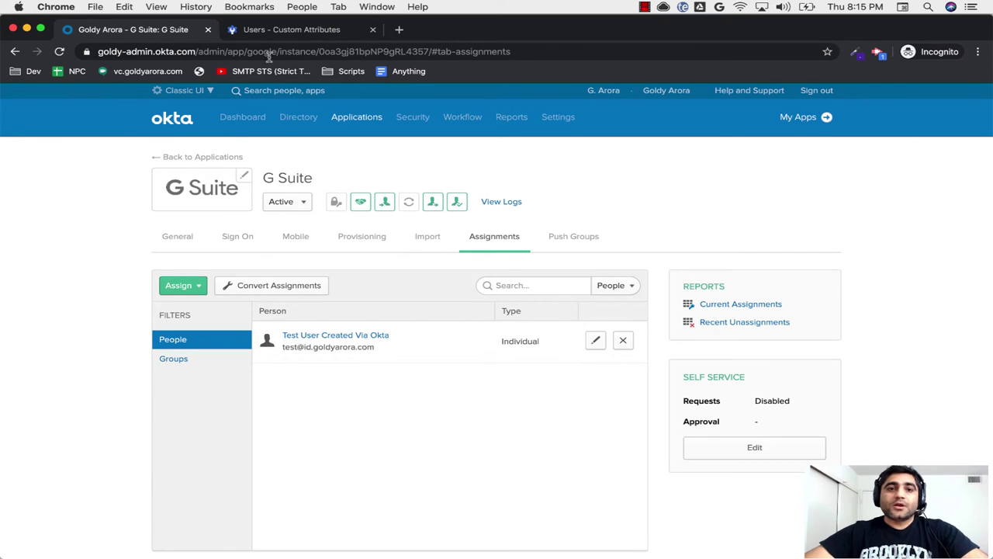
left_click(281, 34)
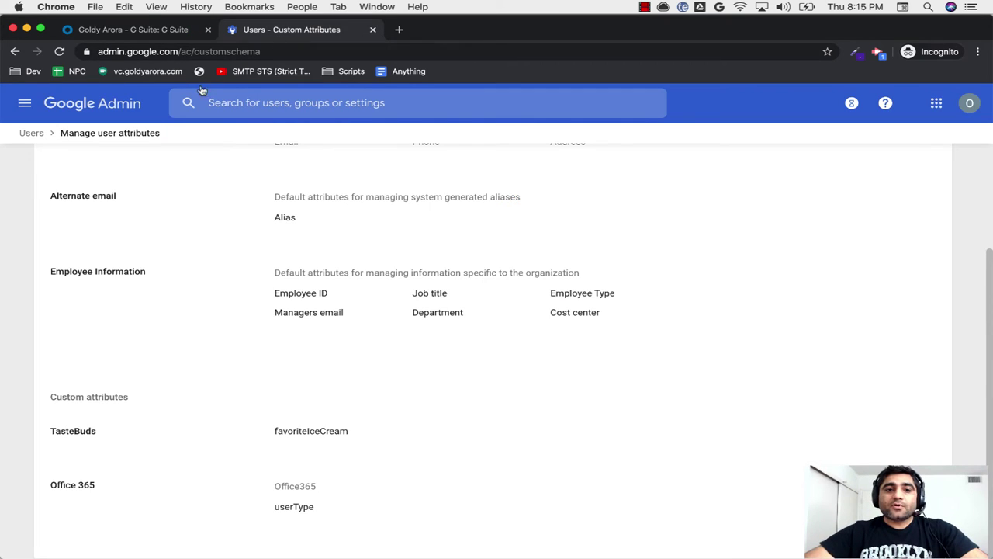
Step: Go to Reporting > Audit > Admin in Google Admin and dismiss the introduction tour
left_click(24, 103)
mouse_move(54, 386)
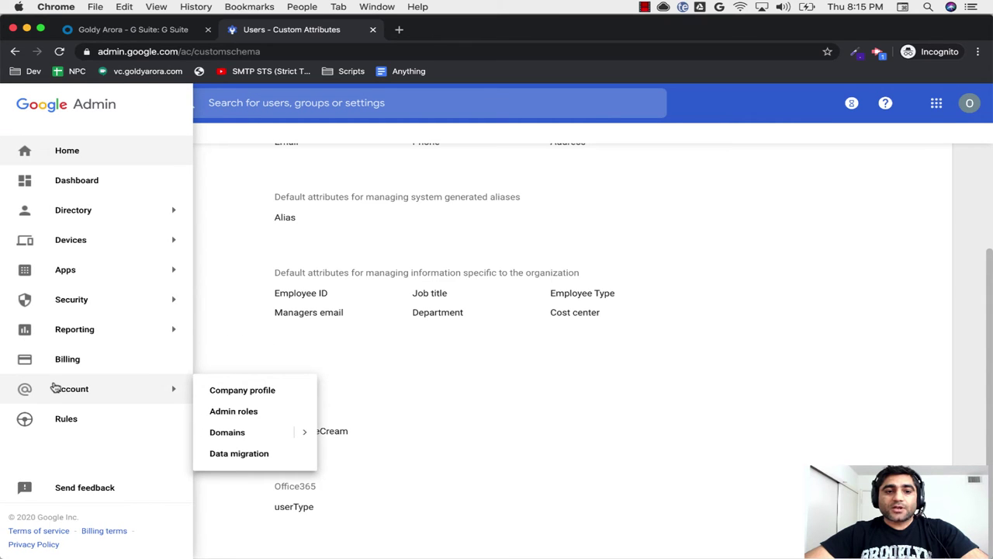
mouse_move(73, 328)
left_click(222, 371)
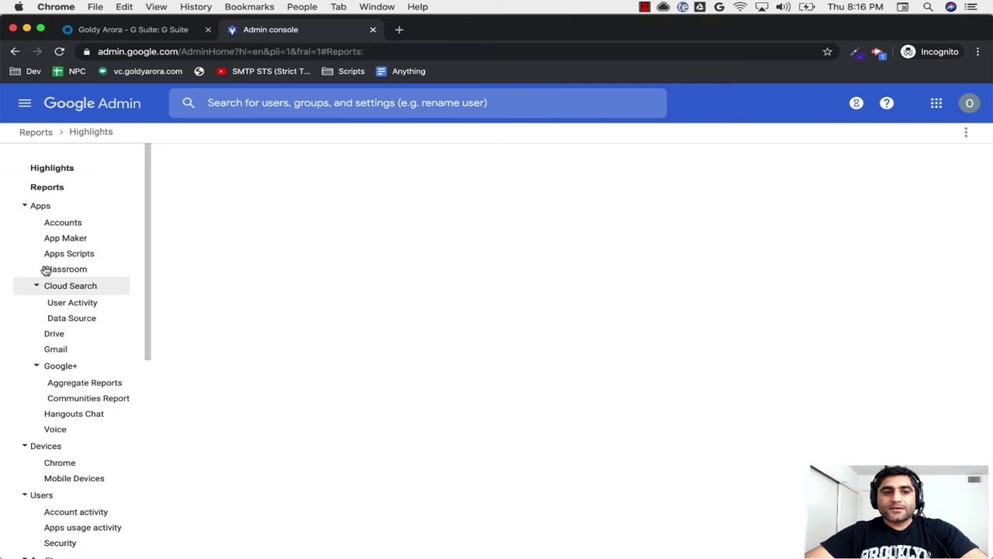
left_click(26, 206)
left_click(23, 255)
left_click(23, 273)
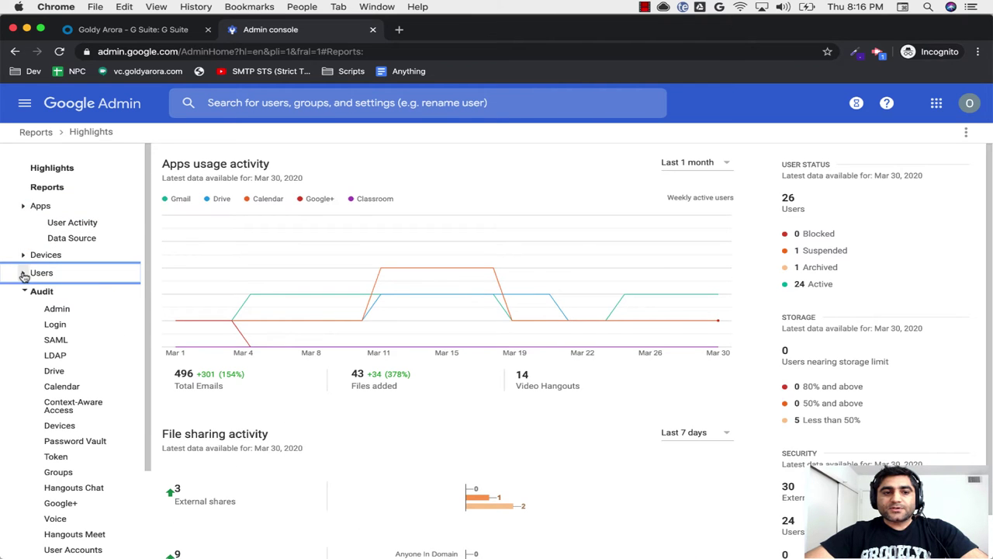
left_click(56, 310)
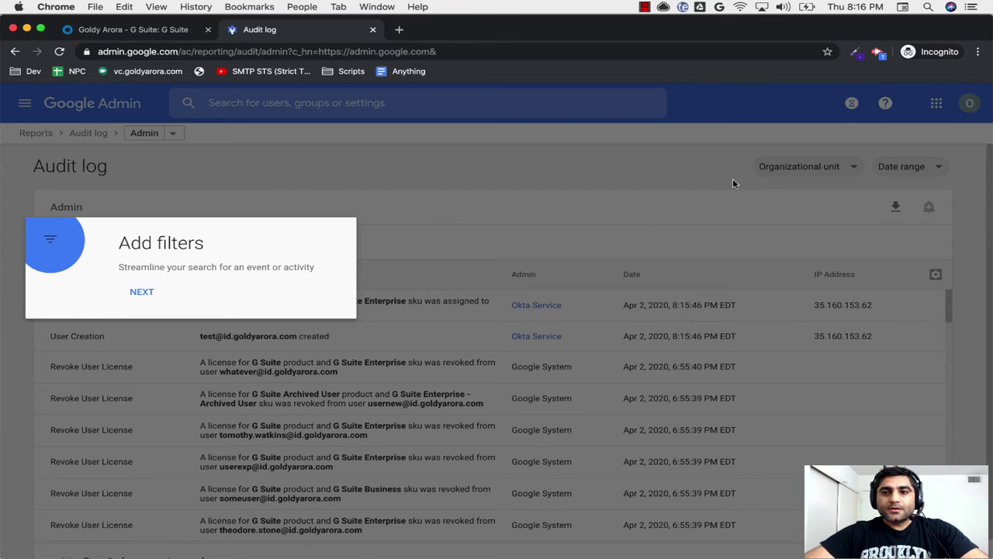
left_click(142, 291)
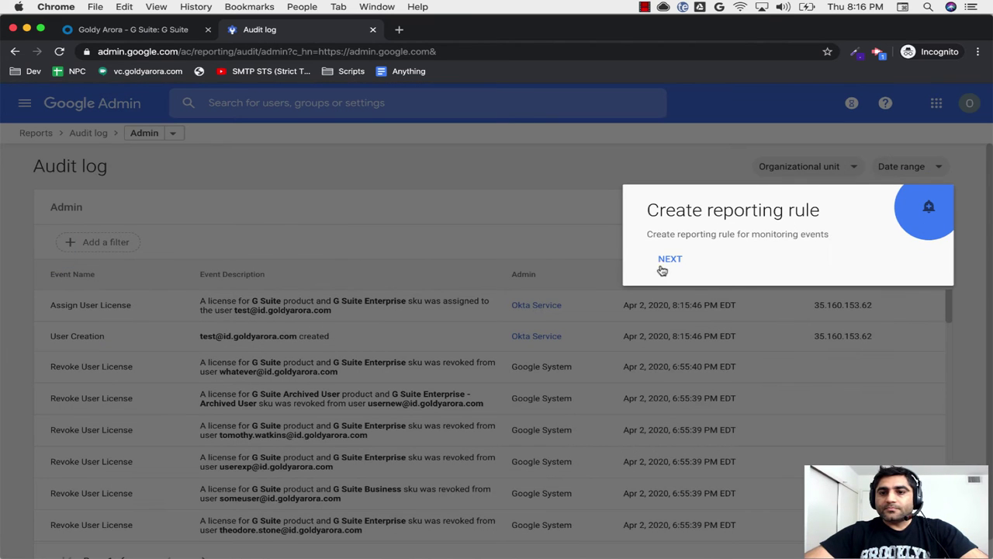
left_click(666, 262)
left_click(677, 326)
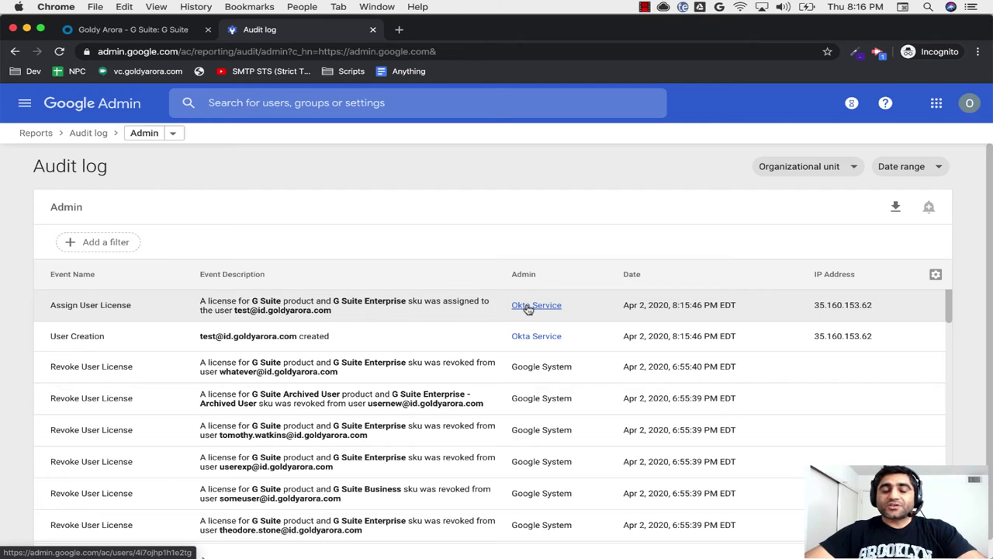
Step: Find the test user in Google Admin and check its profile shows the Black Forest TasteBuds value
left_click(324, 101)
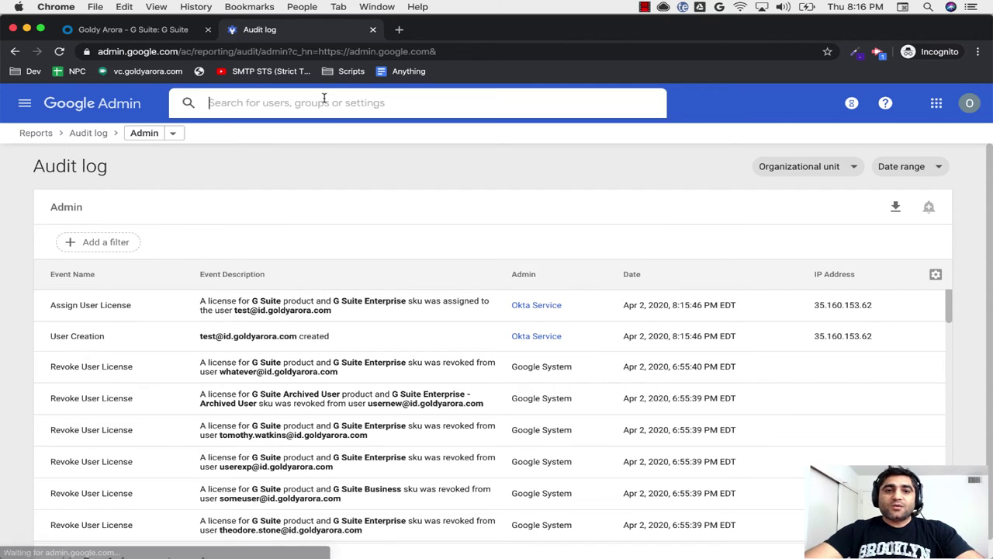
type("test")
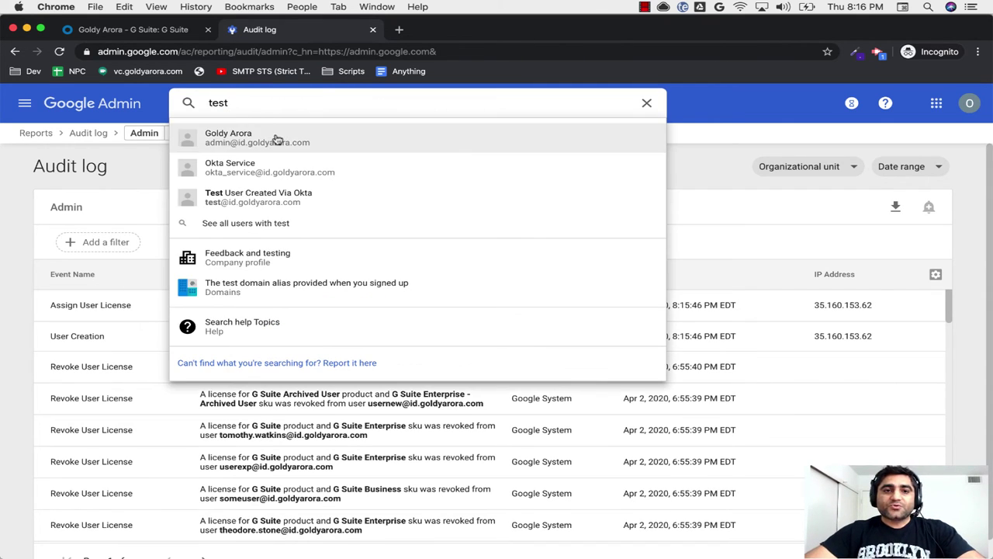
left_click(266, 196)
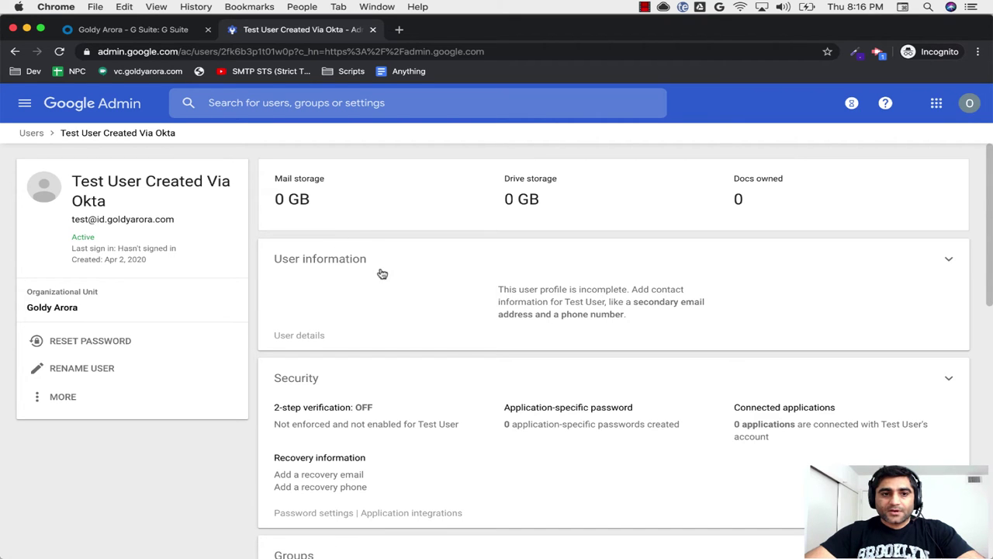
left_click(355, 286)
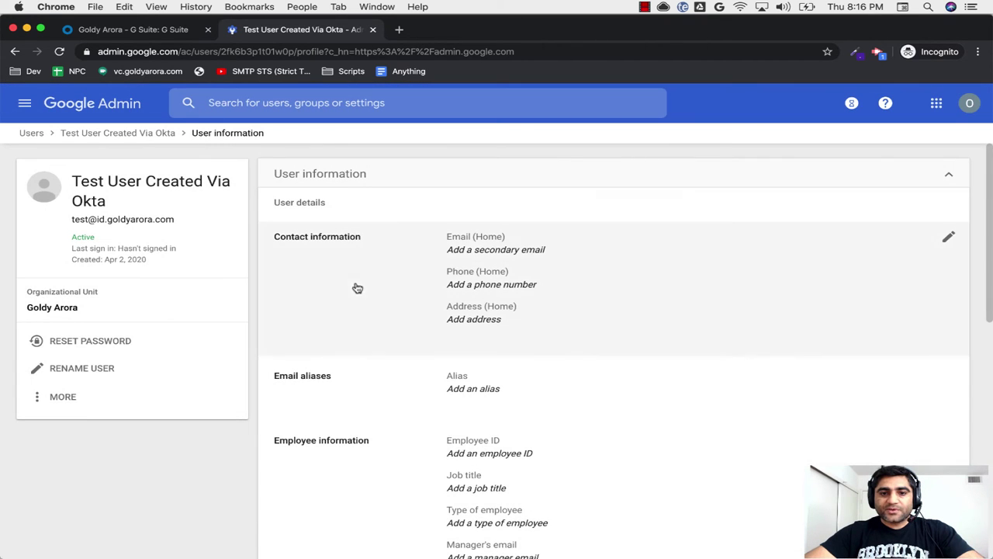
scroll(377, 353, "down", 10)
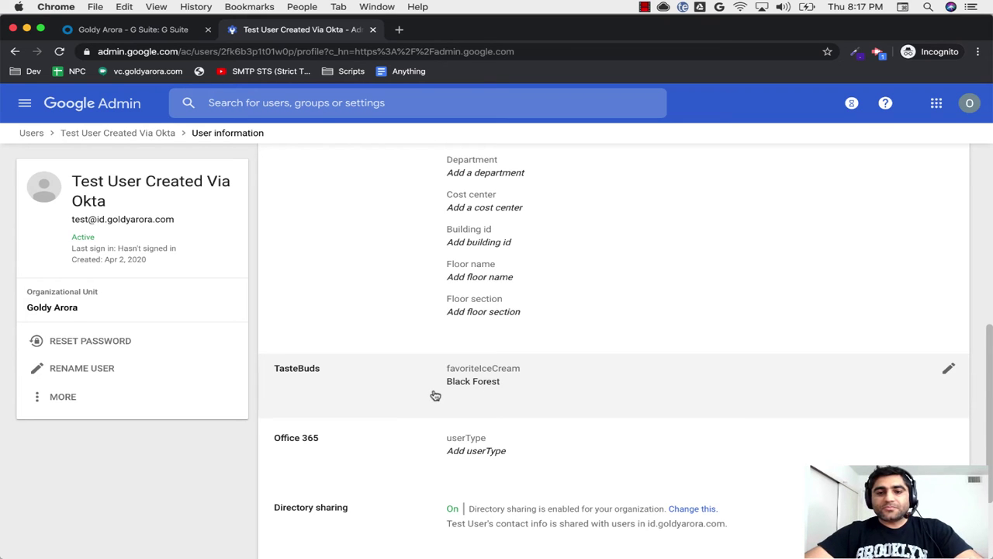
scroll(412, 396, "up", 10)
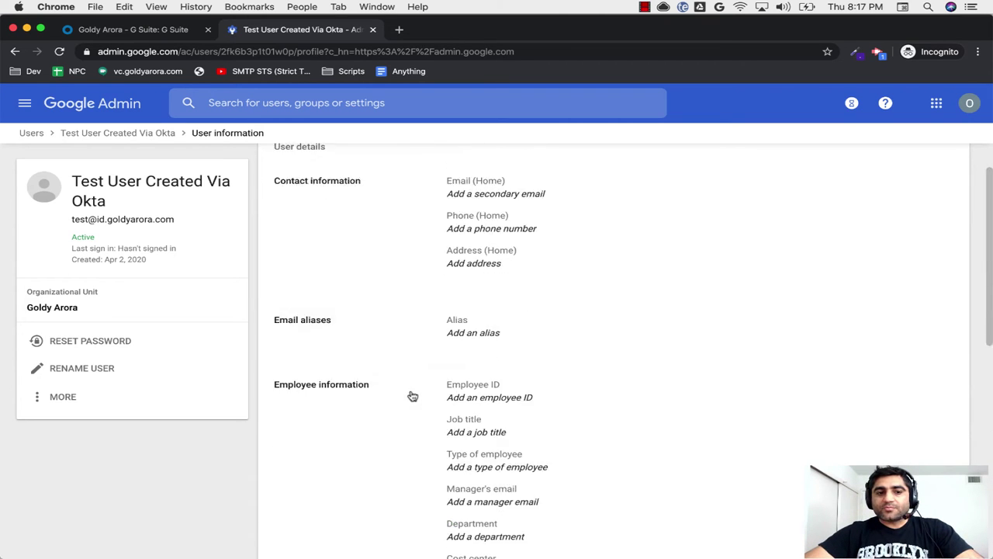
Step: Review the test user's assigned licenses, then return to the Okta G Suite assignments
left_click(150, 134)
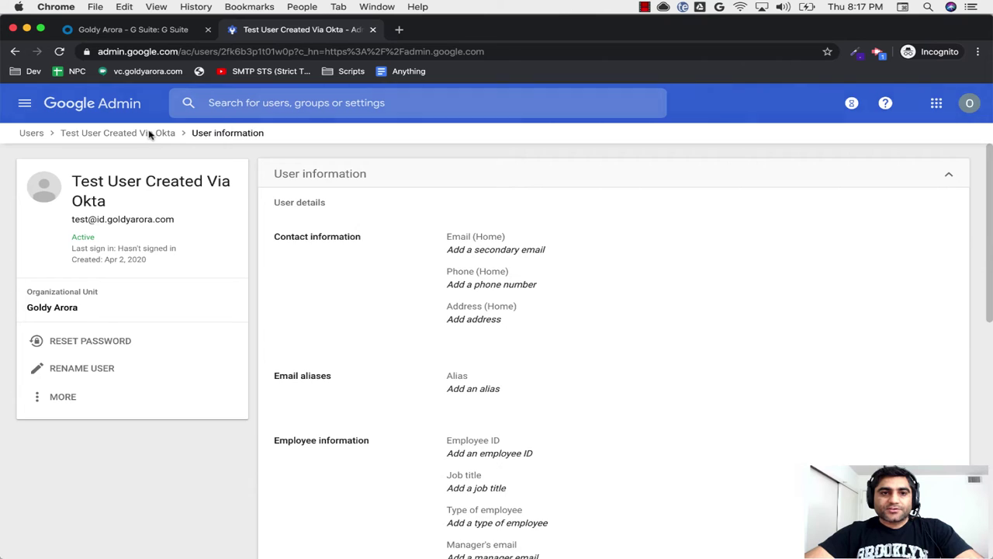
scroll(396, 339, "down", 5)
scroll(396, 339, "down", 5)
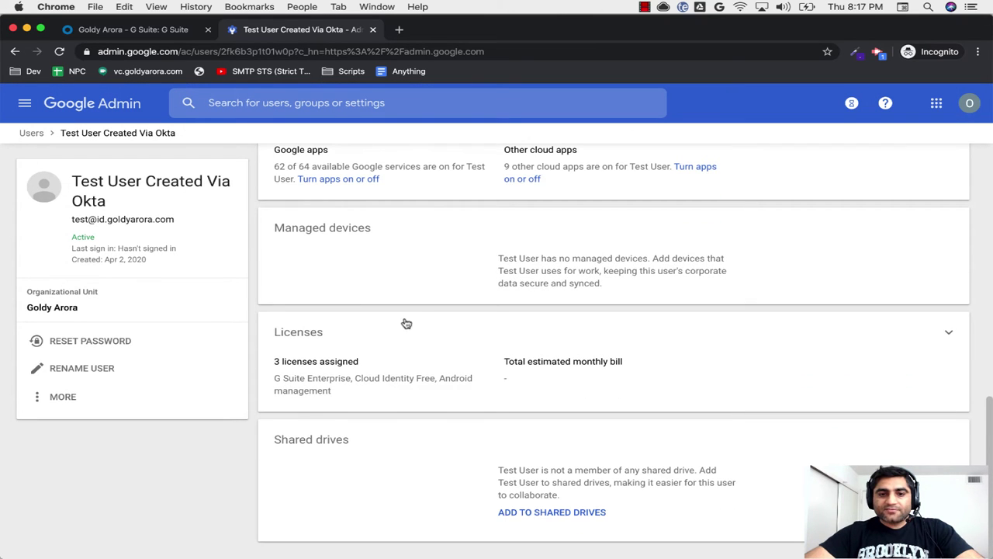
left_click(399, 329)
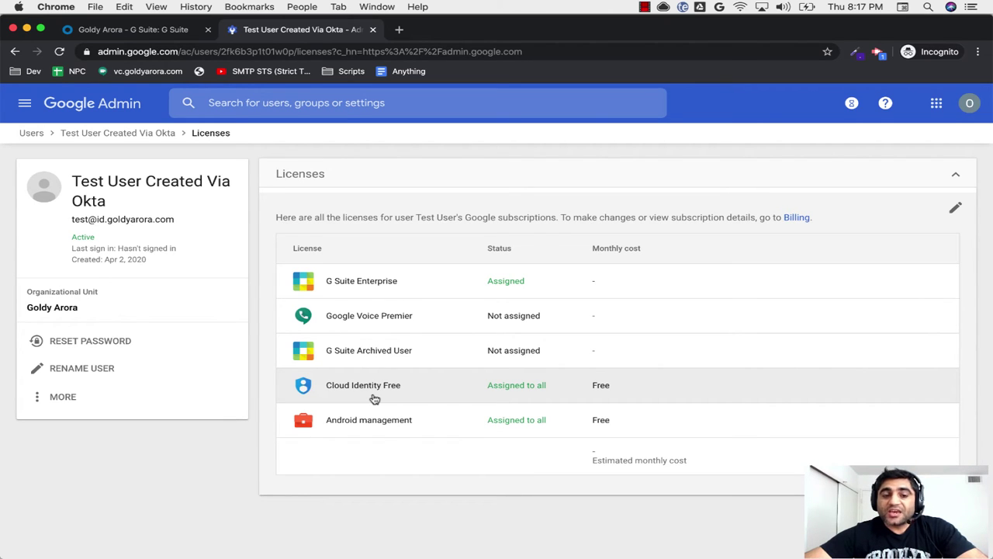
left_click(141, 31)
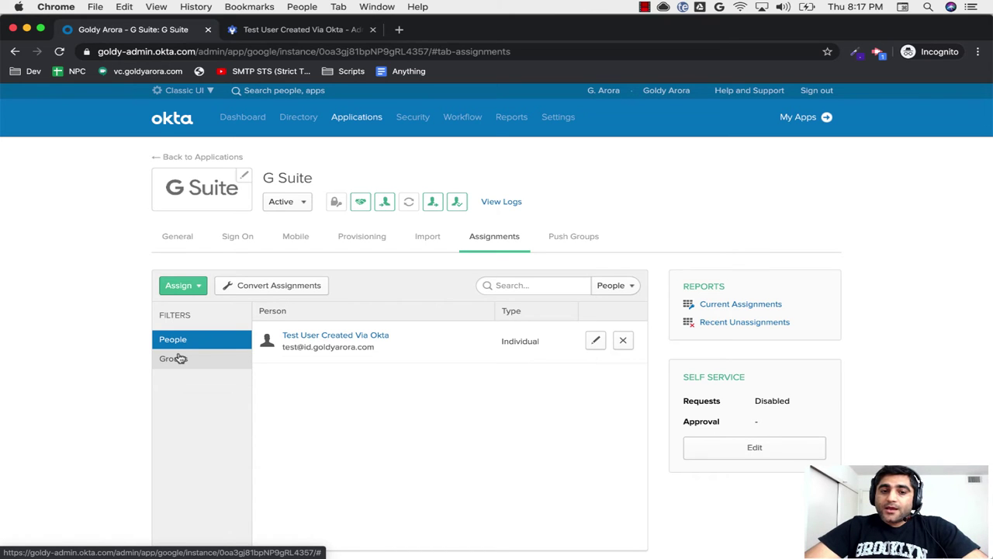
key("ctrl+Right")
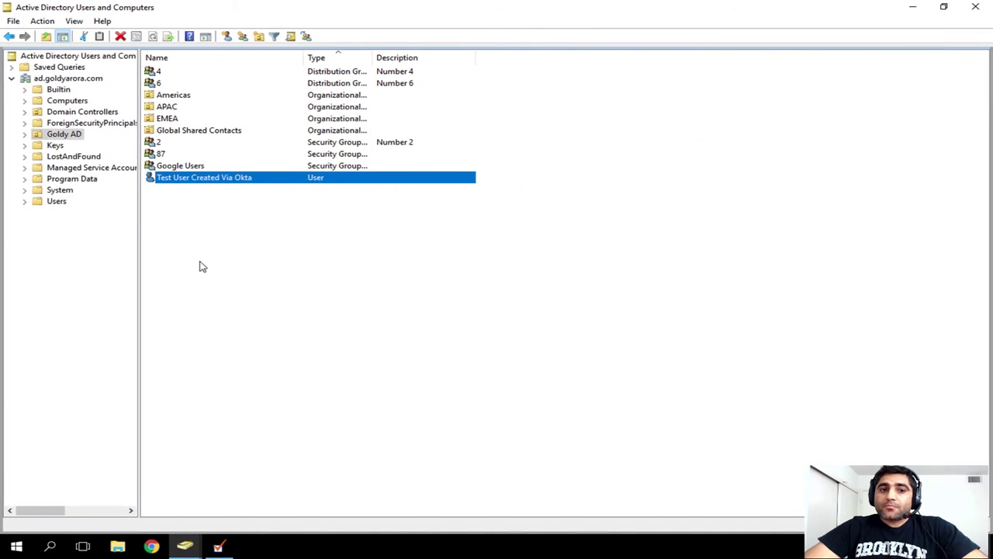
left_click(178, 167)
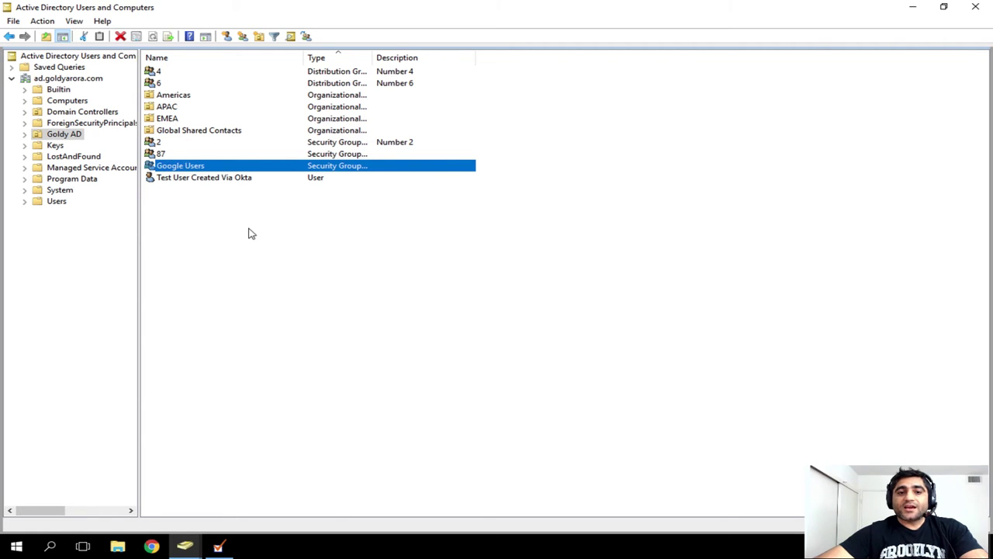
key("ctrl+Left")
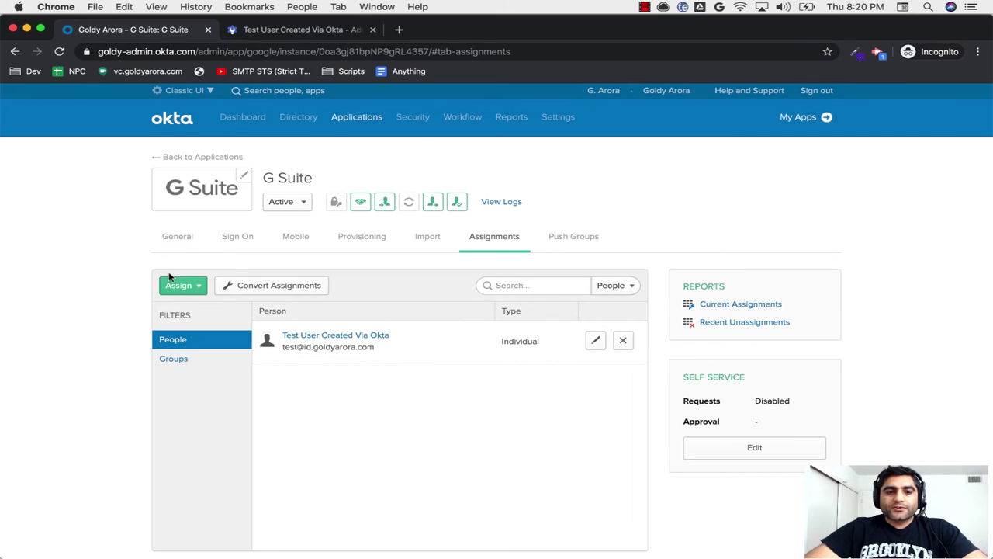
Step: Start assigning G Suite to groups, filter the list by 'google', then check Google Users in Active Directory
left_click(178, 286)
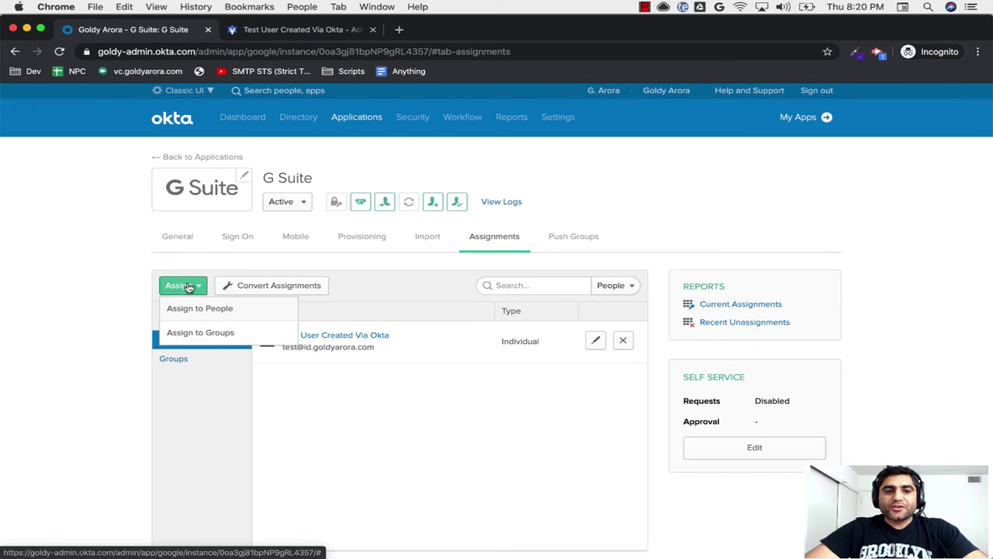
left_click(199, 334)
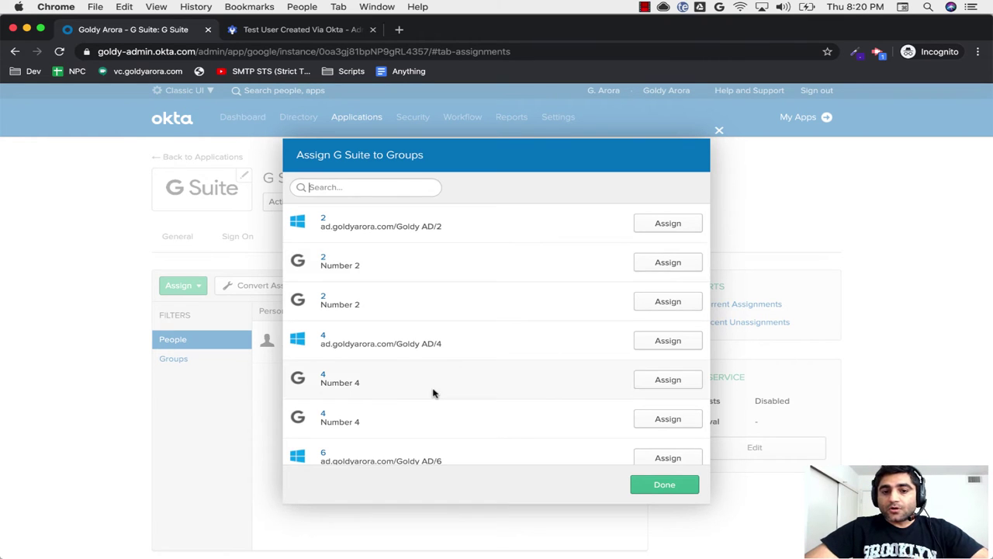
scroll(432, 393, "down", 5)
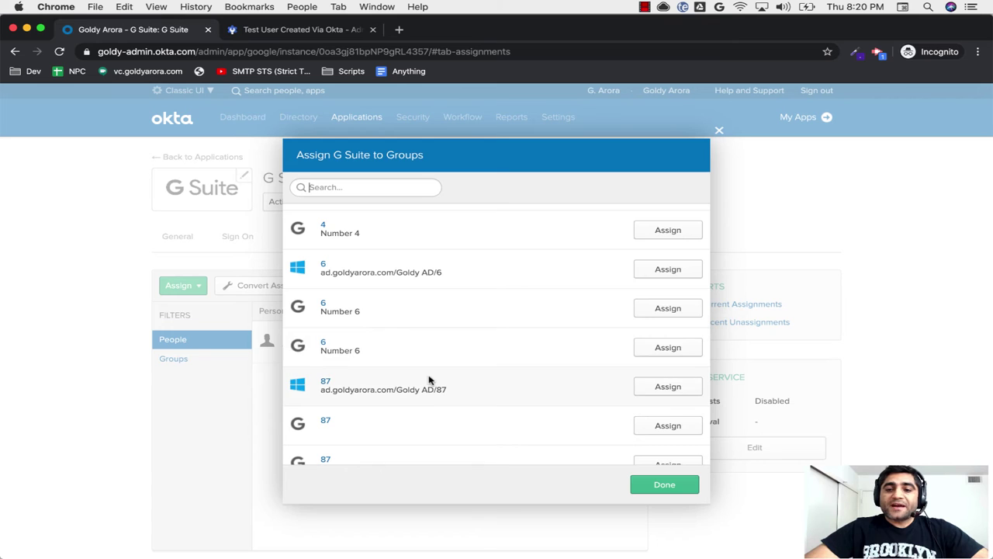
scroll(426, 380, "down", 3)
scroll(365, 390, "down", 1)
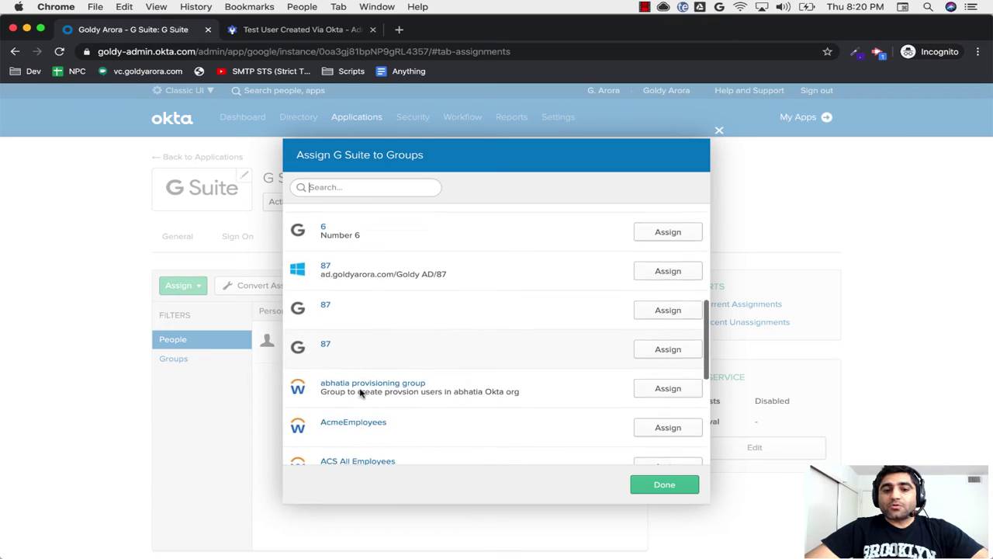
scroll(353, 382, "up", 3)
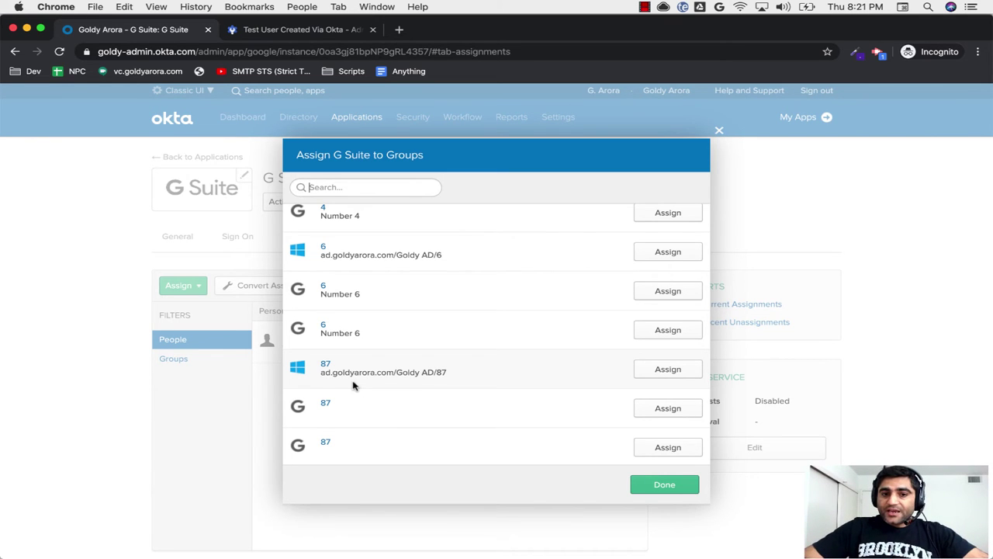
left_click(384, 188)
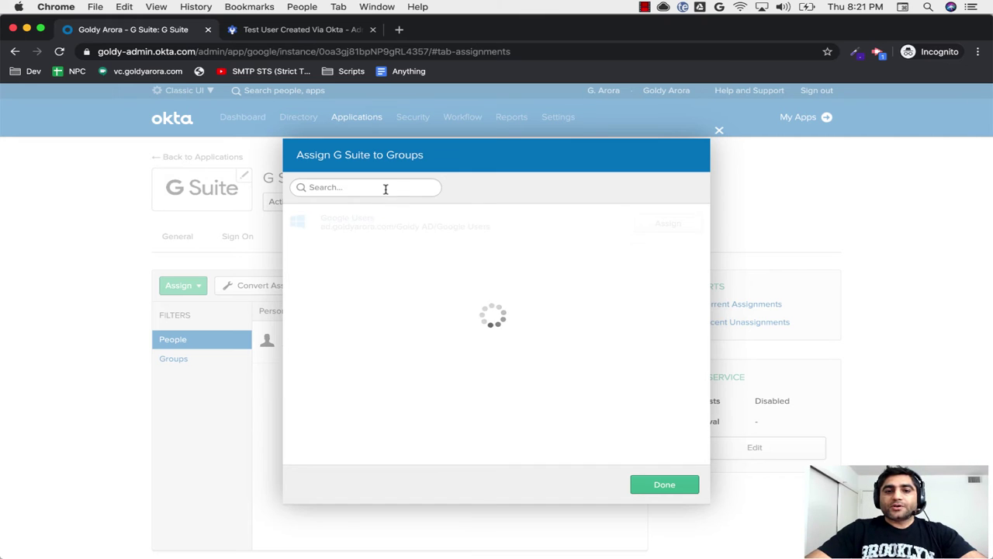
type("google")
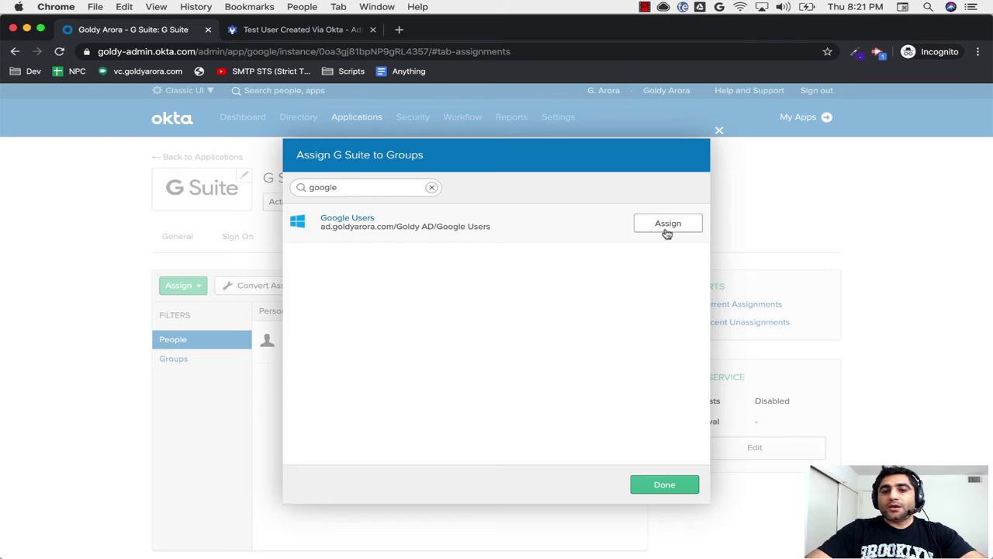
key("ctrl+Right")
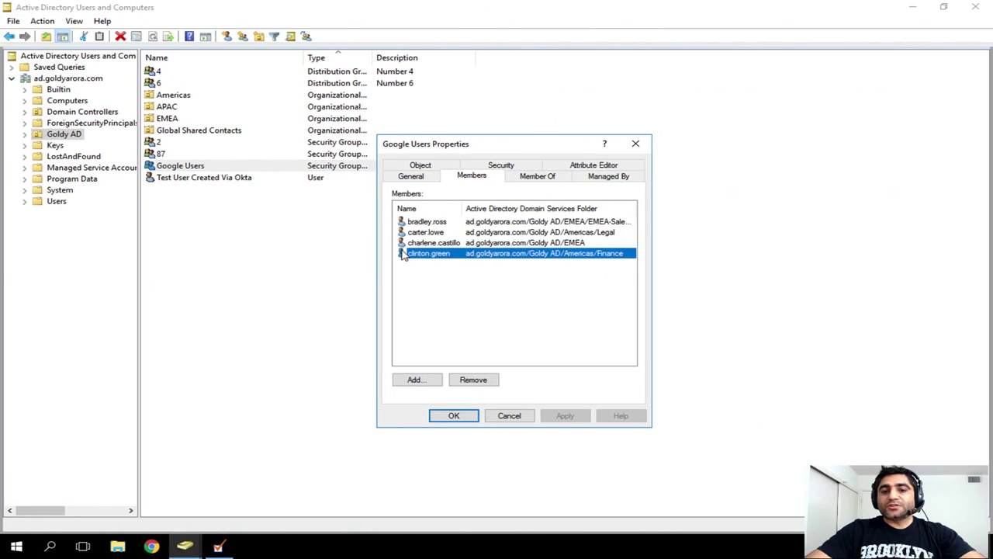
Step: Close the Google Users properties without changes and return to the Okta desktop
left_click(509, 415)
key("ctrl+Left")
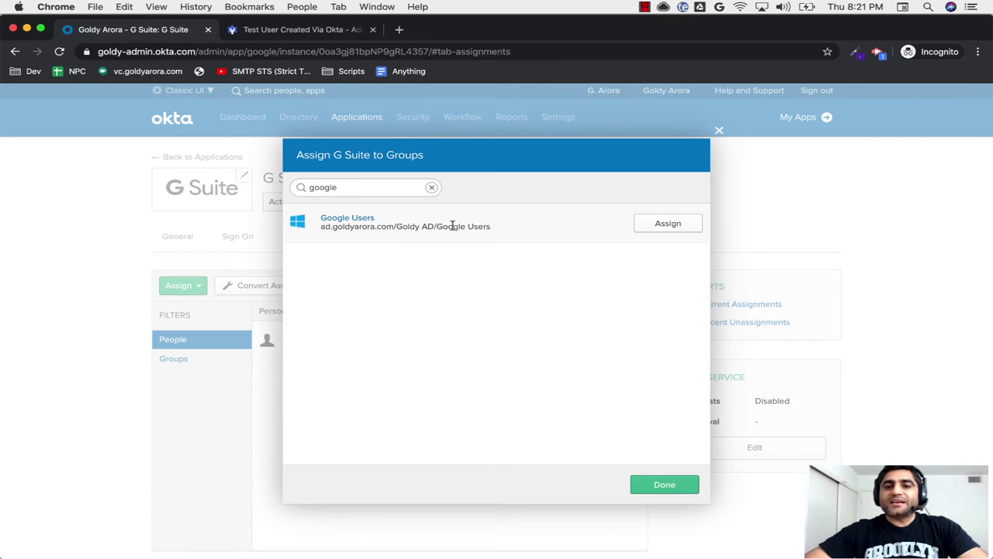
Step: Highlight the Google Users group path, then close the G Suite group assignment without assigning
double_click(428, 226)
double_click(428, 227)
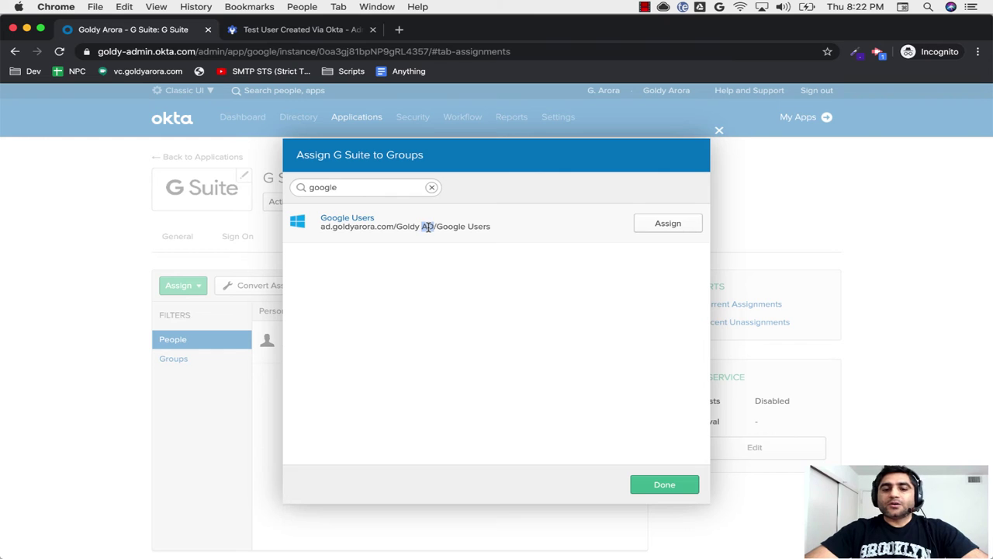
triple_click(428, 227)
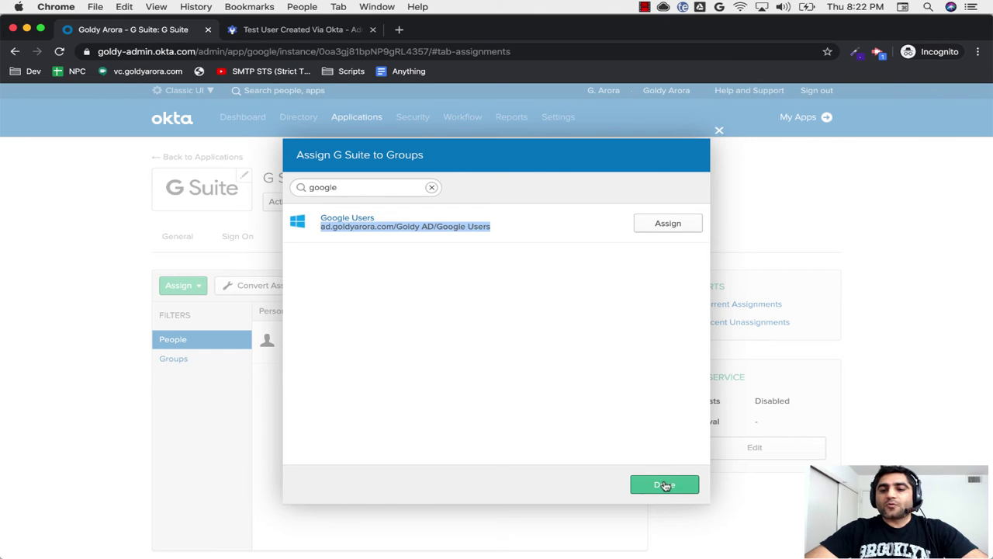
left_click(664, 484)
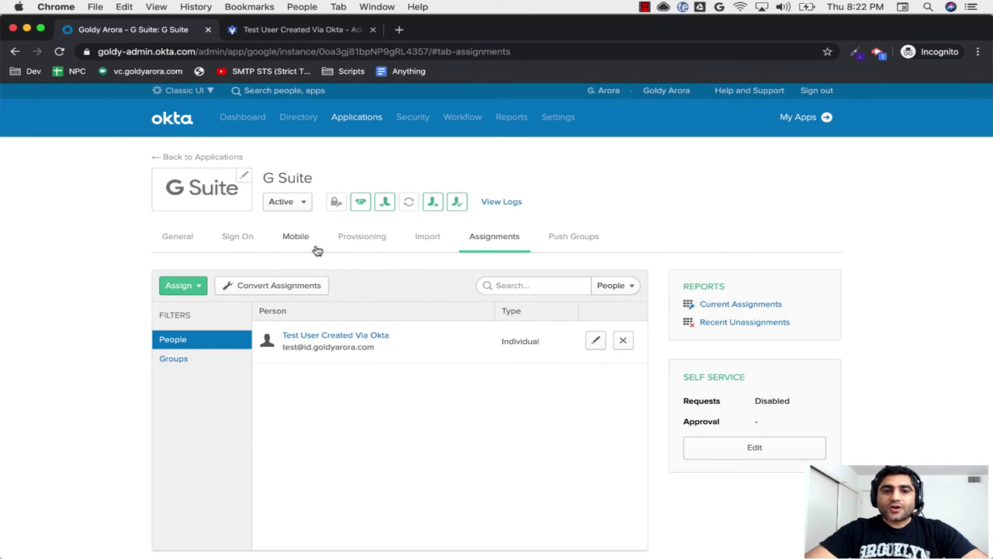
Step: Start a new Okta group named Okta-Google-Int-Group
mouse_move(327, 125)
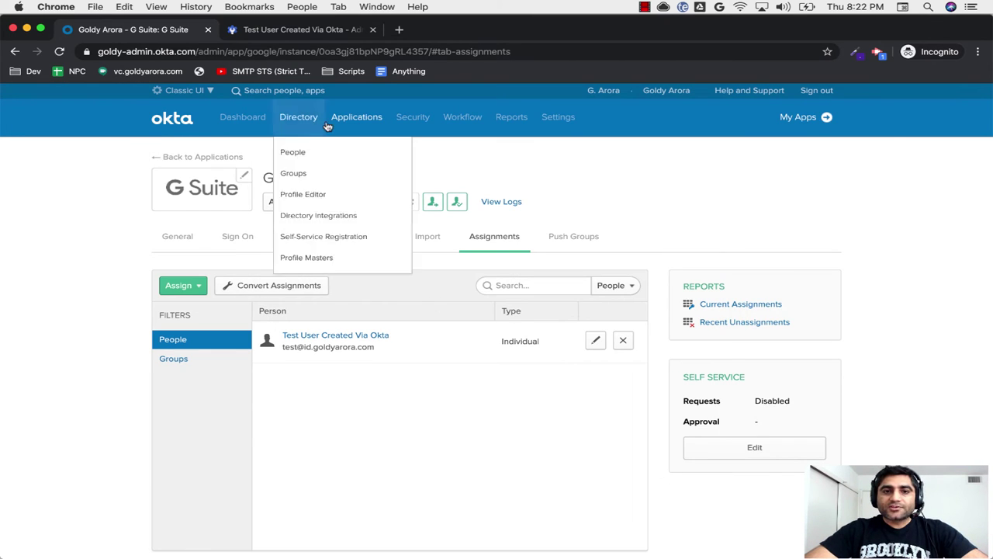
left_click(299, 175)
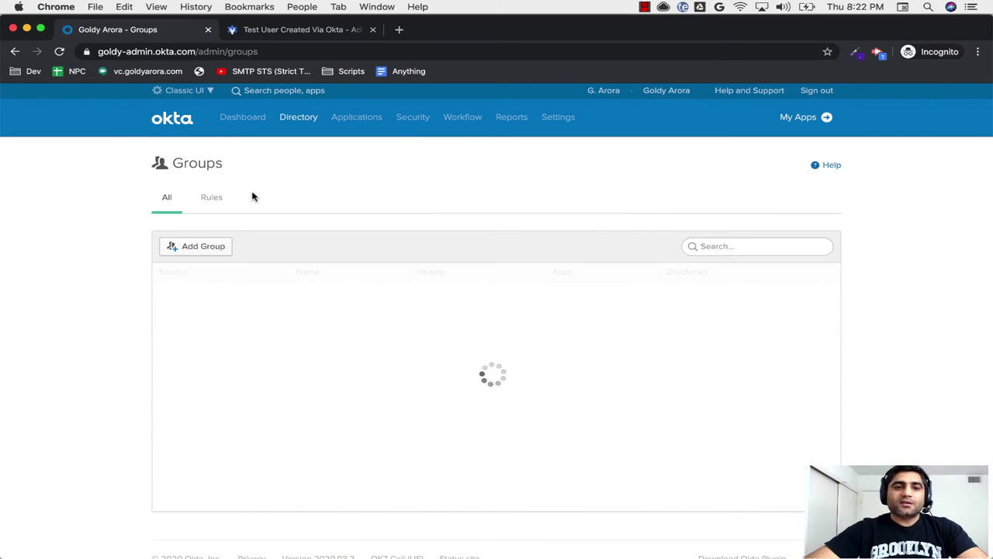
left_click(203, 247)
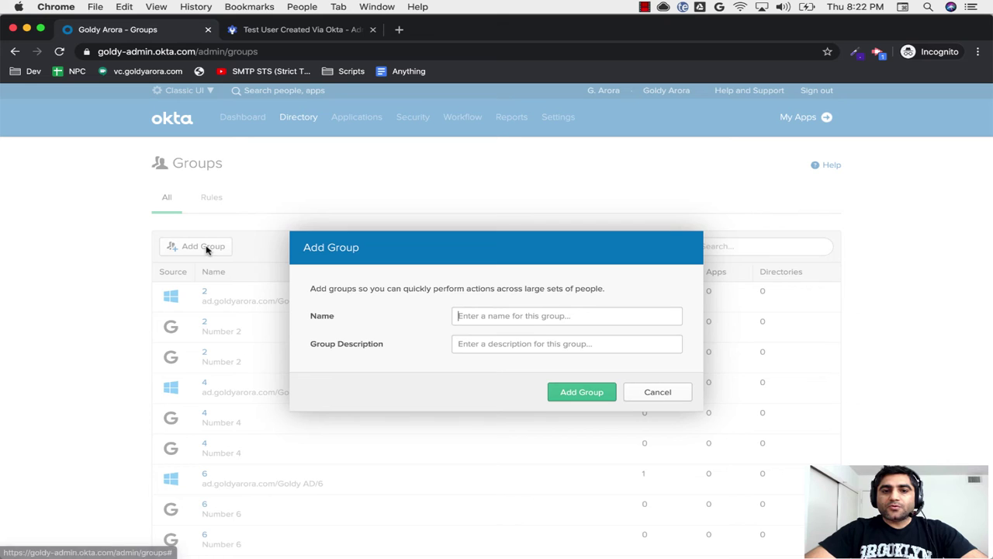
left_click(514, 315)
type("Okta")
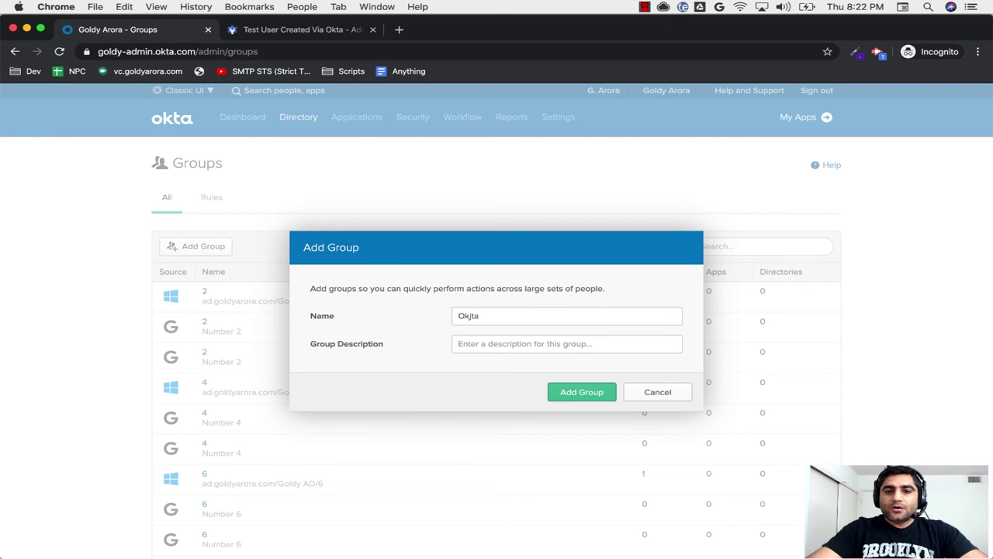
key("BackSpace")
key("BackSpace")
type("Okt")
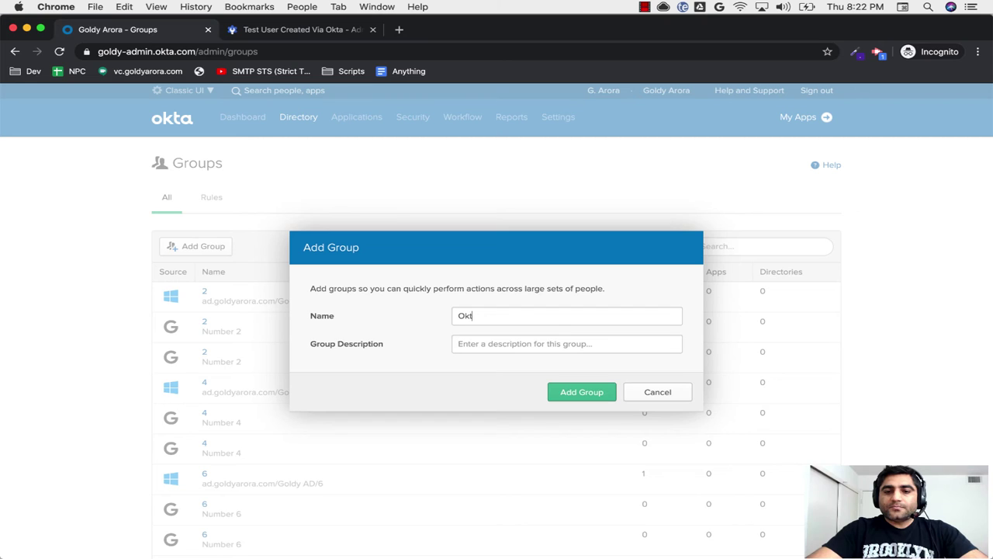
type("a-Go")
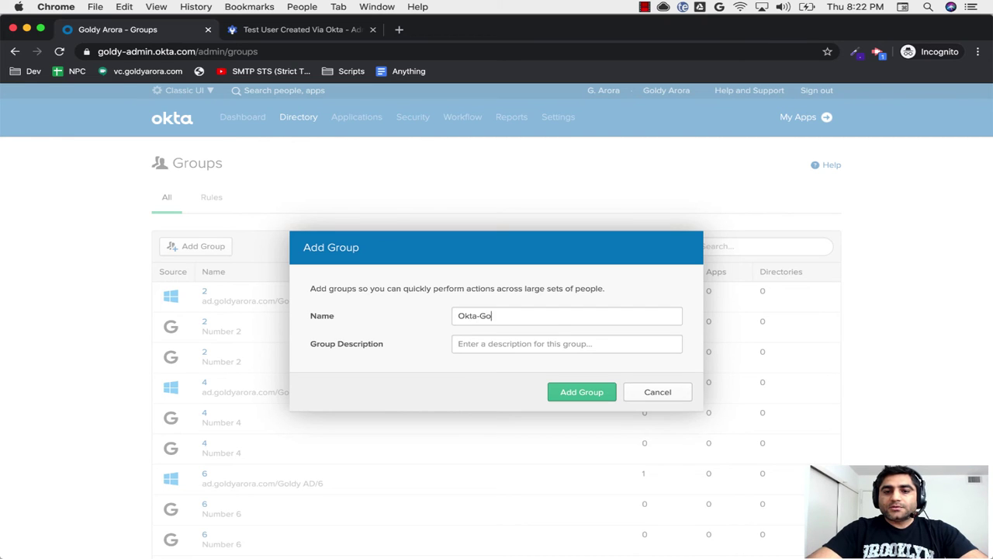
type("ogle-I")
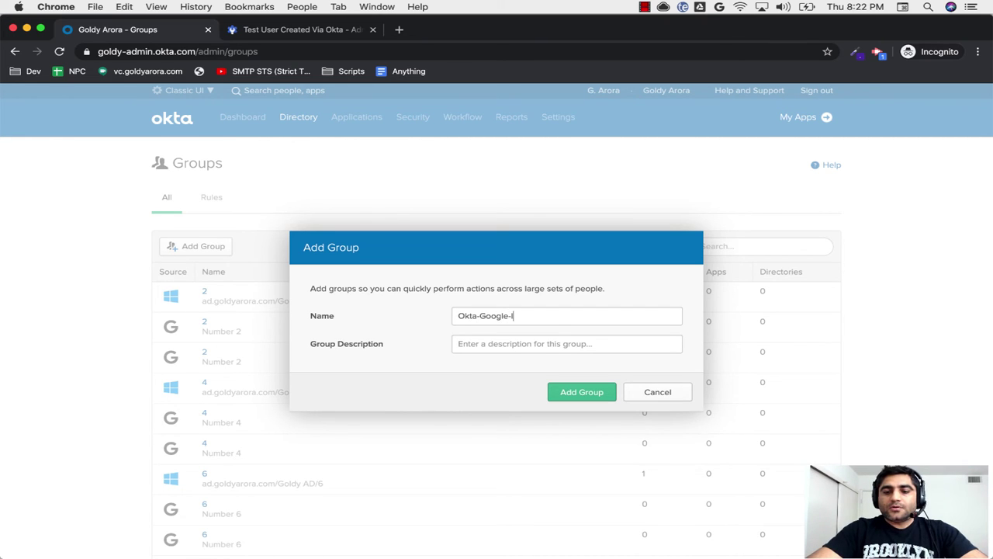
type("nt-Group")
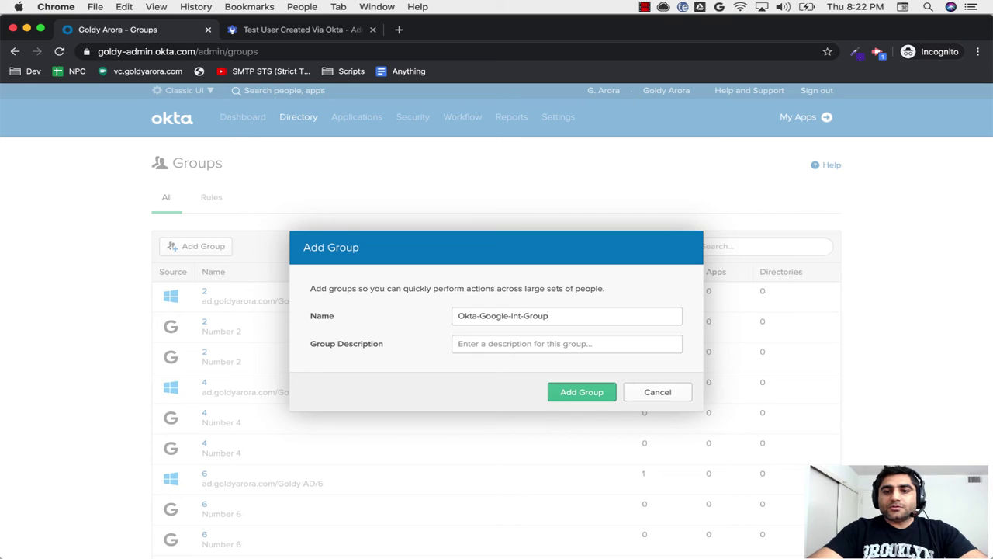
Step: Describe the group as provisioning users from AD-Okta-Google and create it
left_click(517, 340)
type("This ")
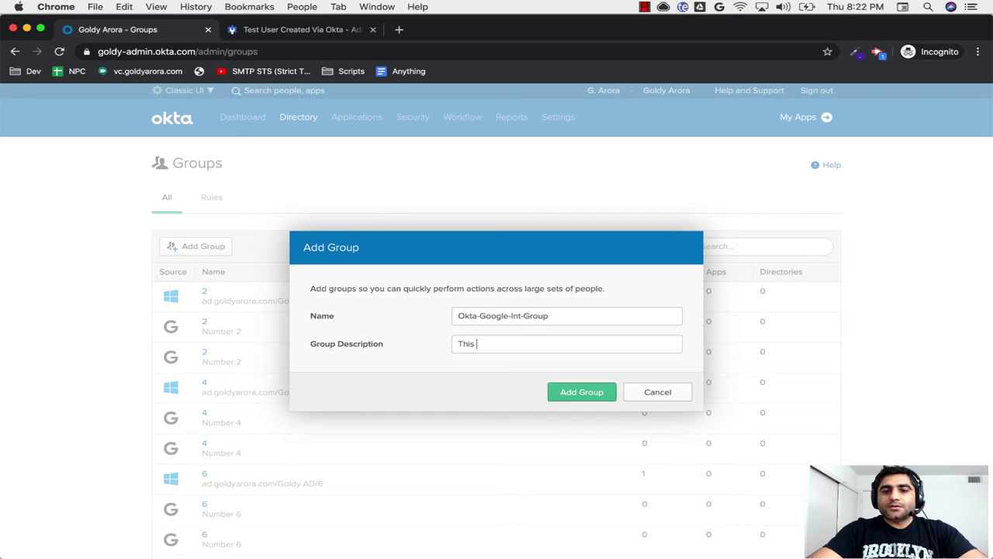
type("group prov")
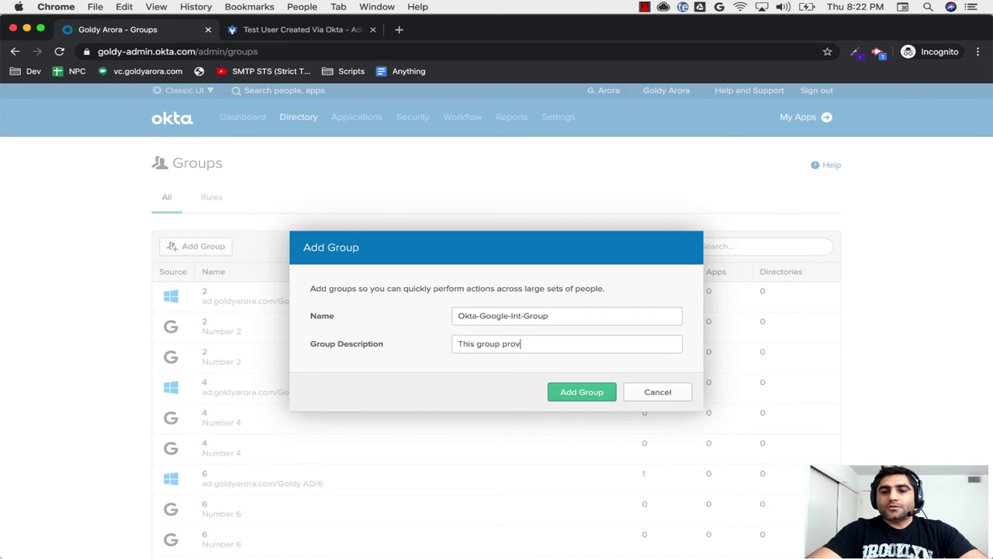
type("sivision")
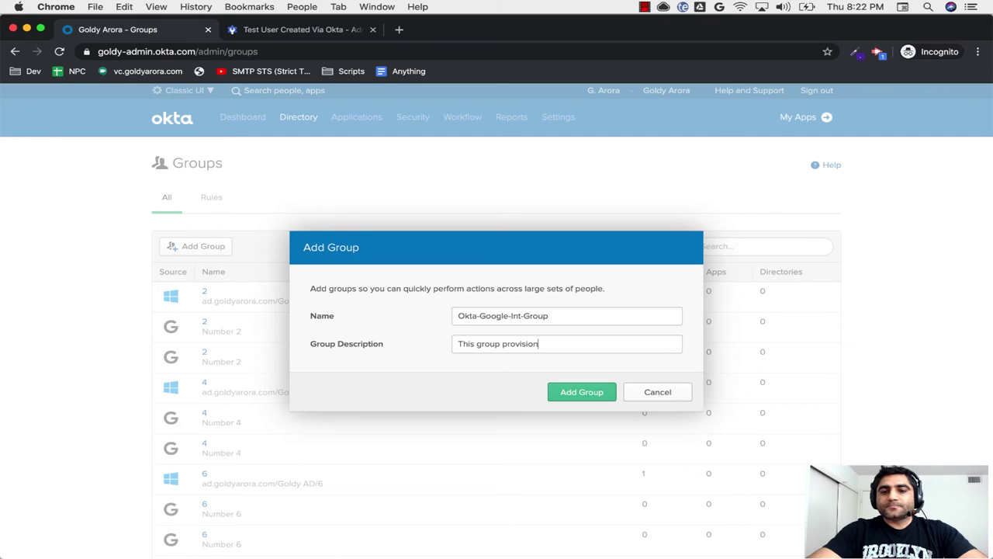
type("s users from ")
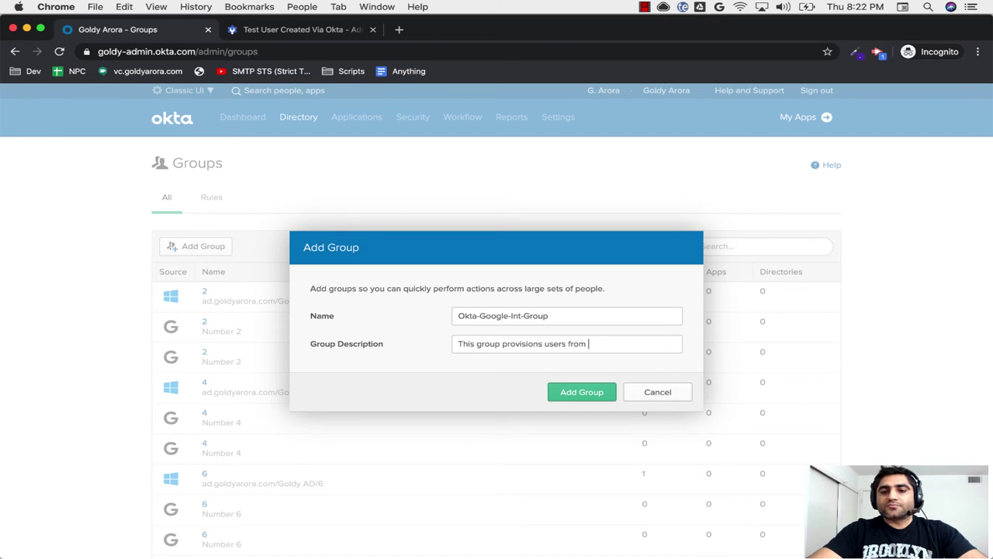
type("AD-Okta-Gol")
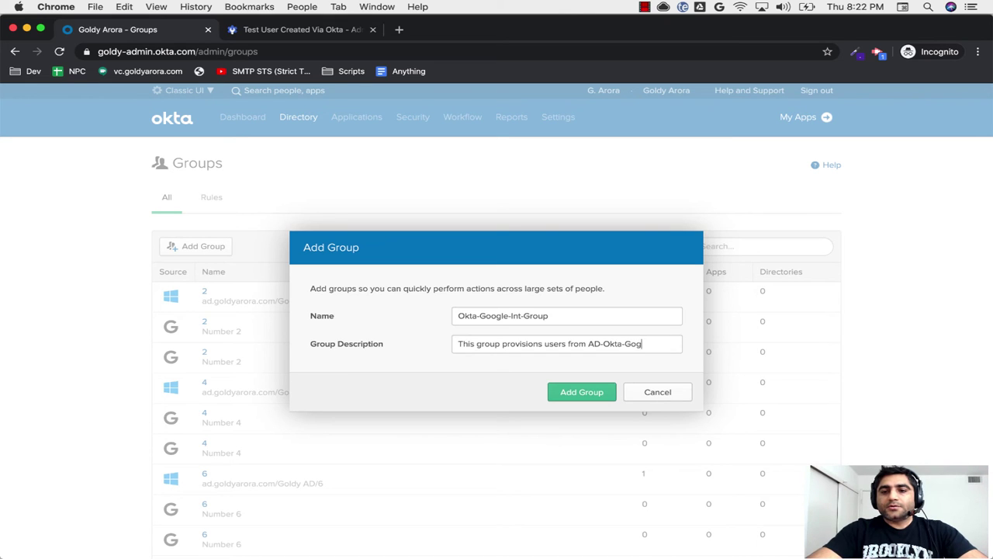
type("le")
key("BackSpace")
key("BackSpace")
key("BackSpace")
type("ogle")
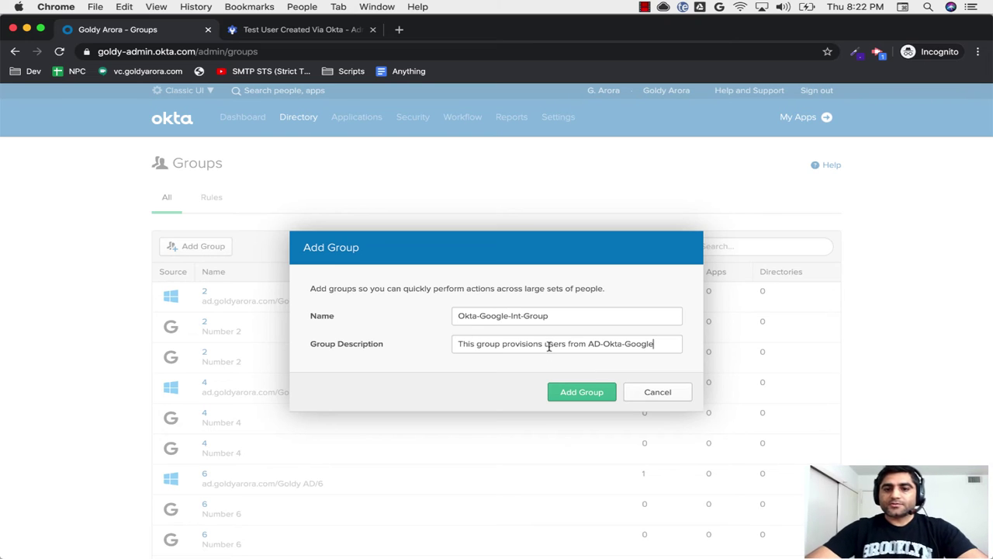
left_click(569, 398)
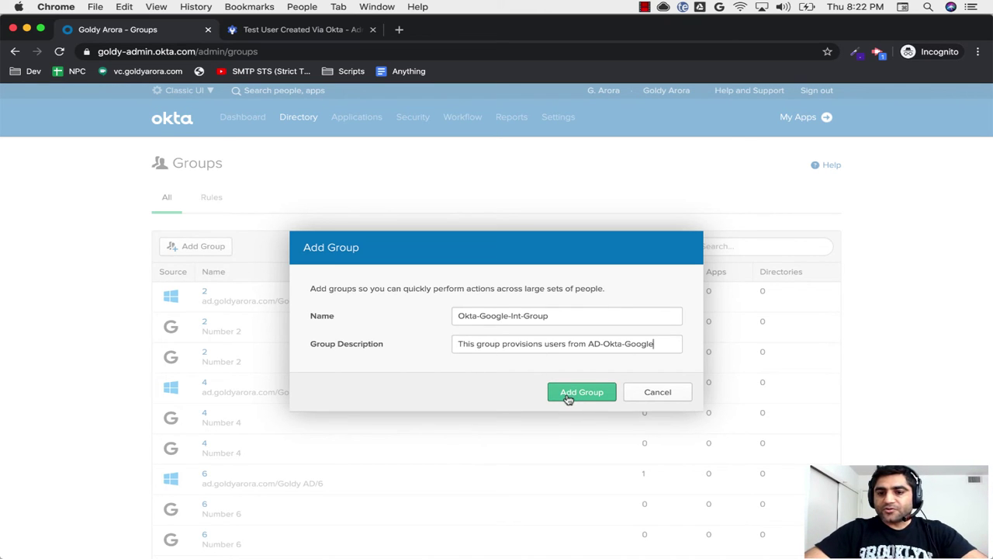
left_click(569, 398)
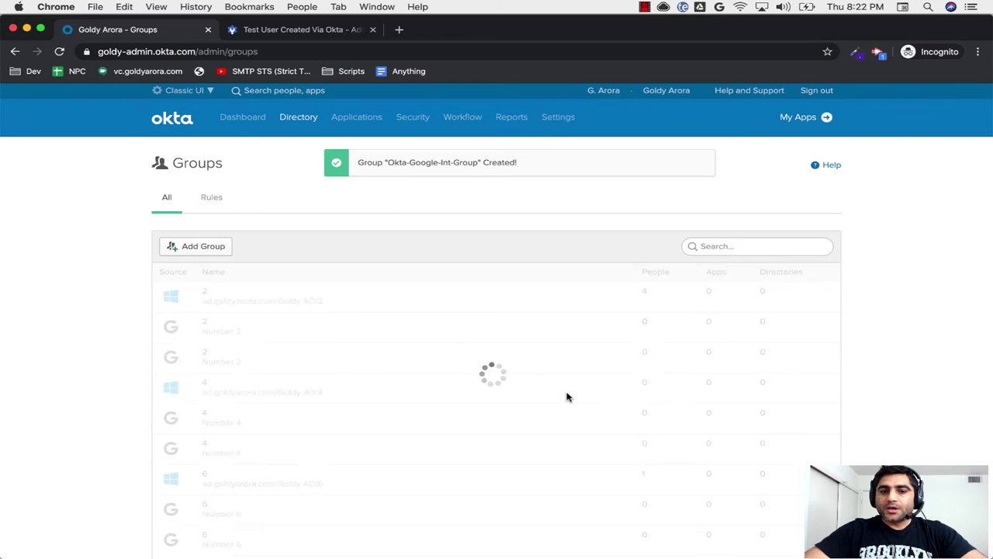
left_click(207, 201)
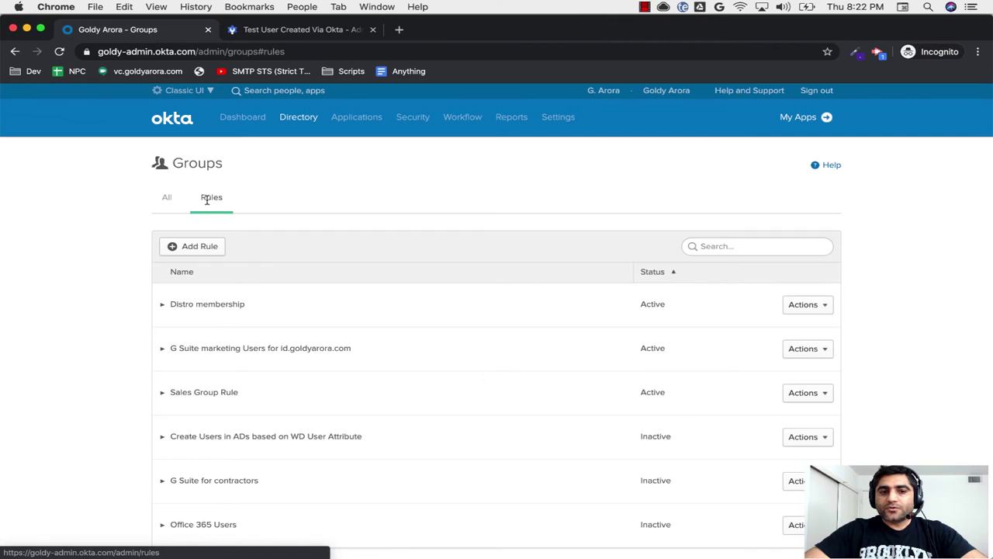
Step: Add a new group rule named AD->Okta->Google
left_click(181, 246)
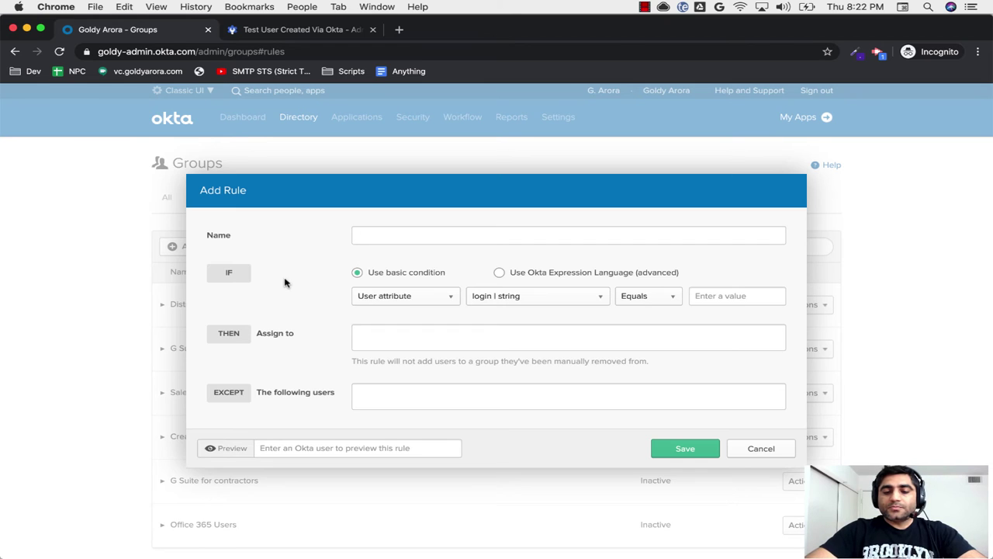
type("AD->")
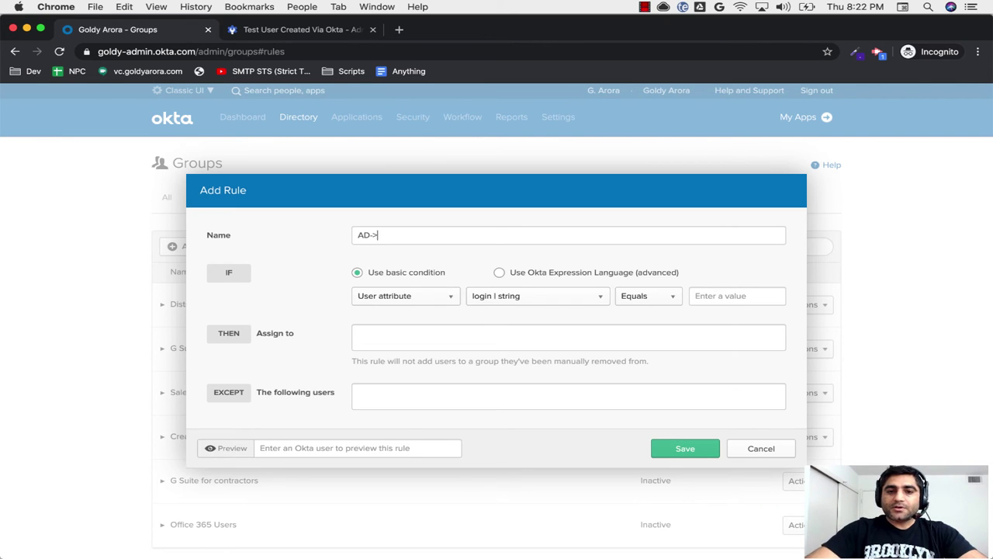
type("Okta")
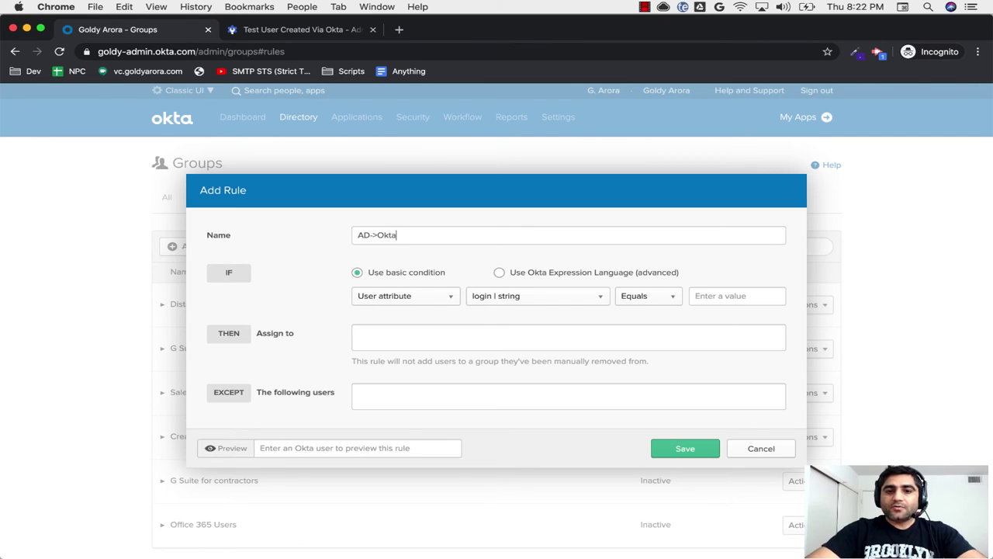
type("->Googel")
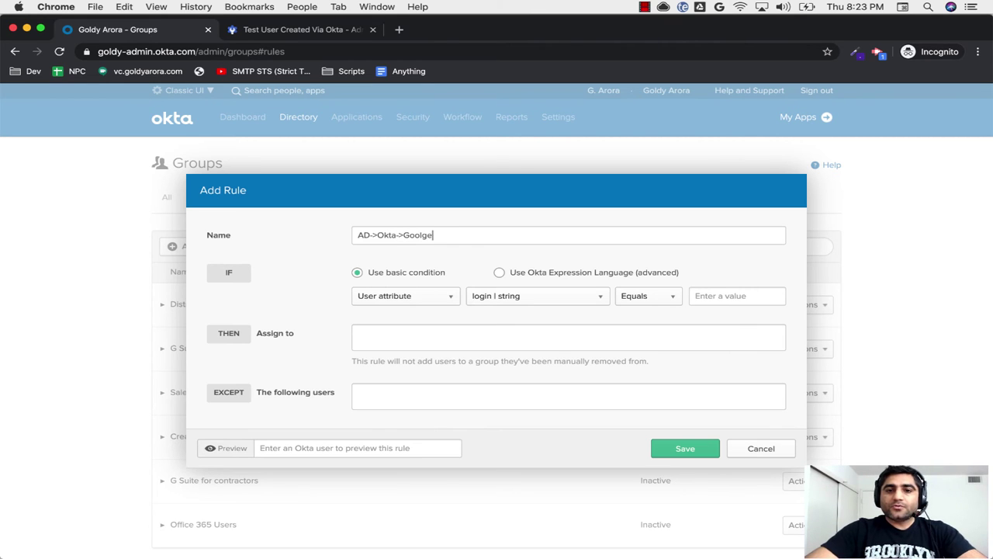
key("BackSpace")
key("BackSpace")
key("BackSpace")
type("gle")
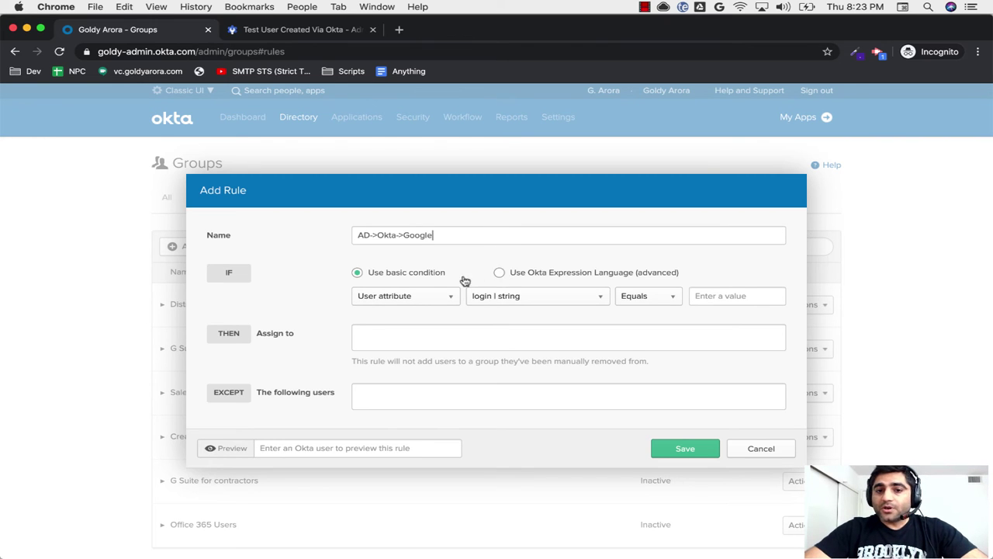
Step: Try a Favorite_Icecream user-attribute condition, then switch the rule condition to group membership
left_click(422, 300)
left_click(421, 300)
left_click(508, 298)
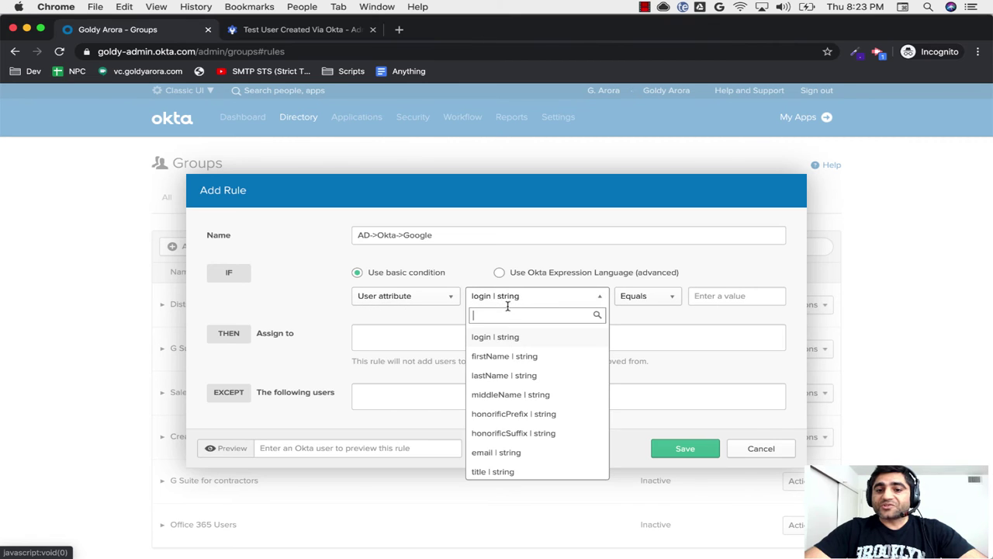
type("fa")
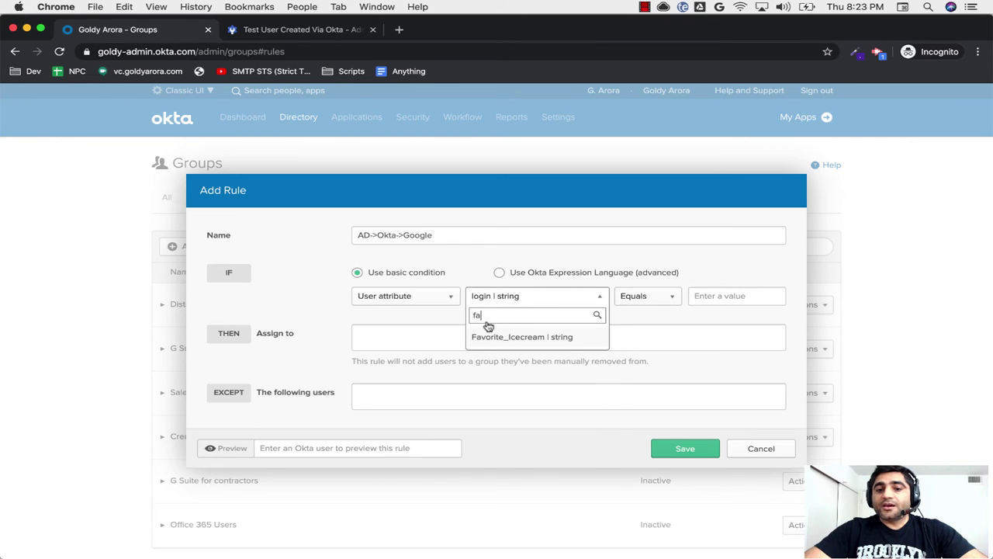
left_click(495, 339)
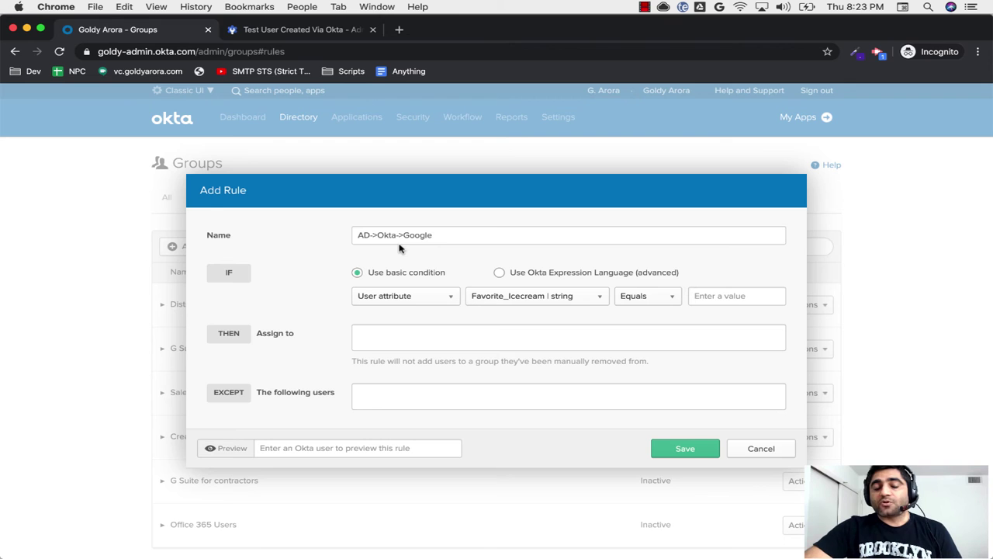
left_click(435, 296)
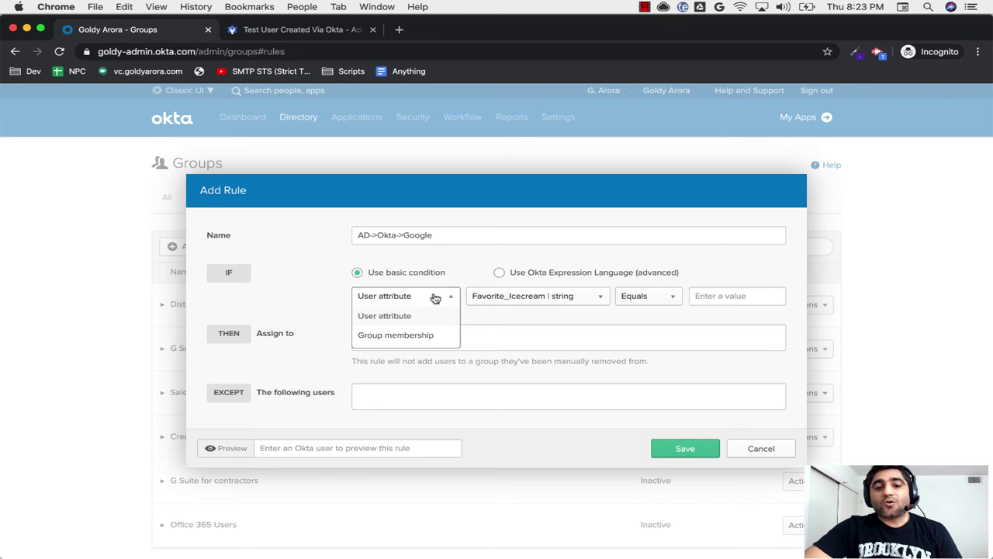
left_click(400, 334)
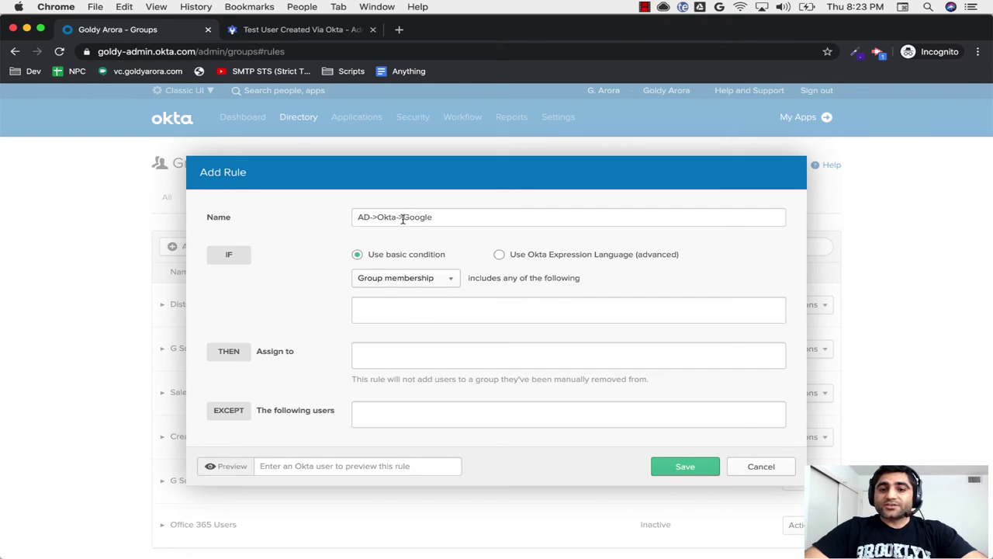
Step: Use the basic condition and search the group membership field for 'google'
left_click(500, 254)
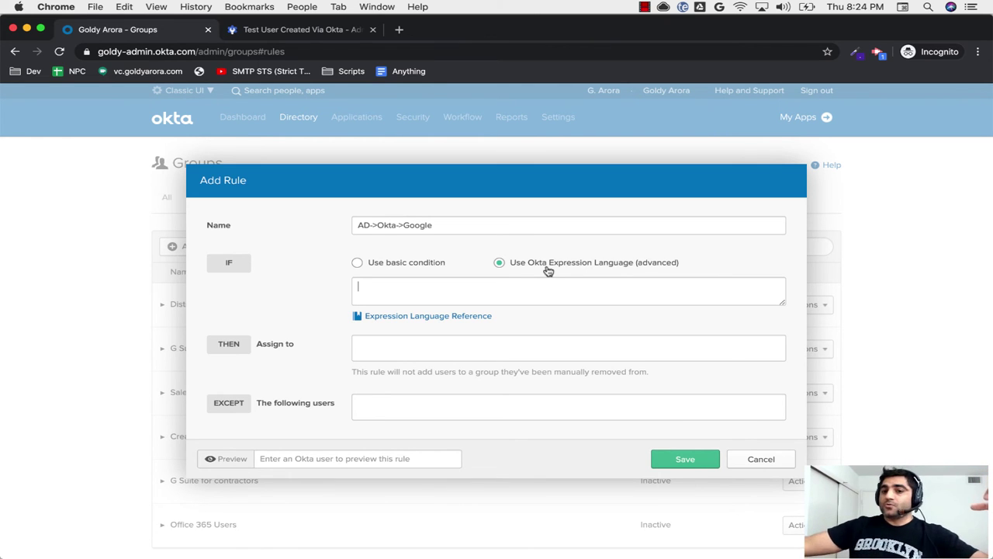
left_click(428, 264)
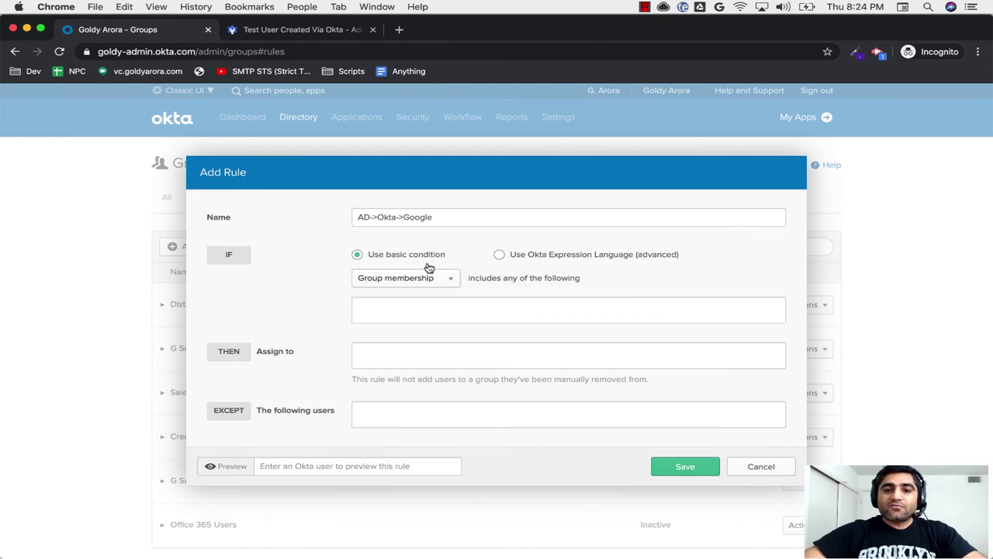
left_click(433, 302)
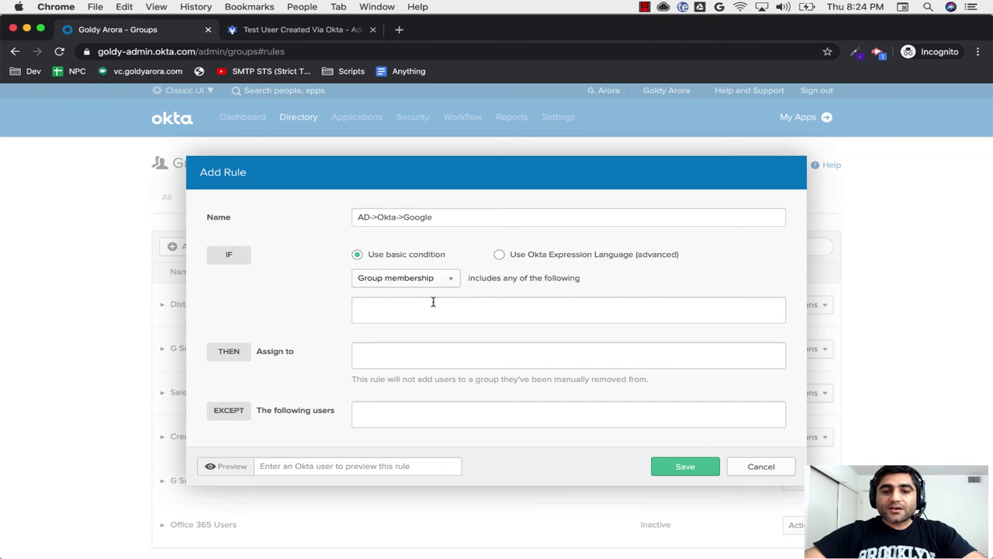
key("super+v")
key("super+a")
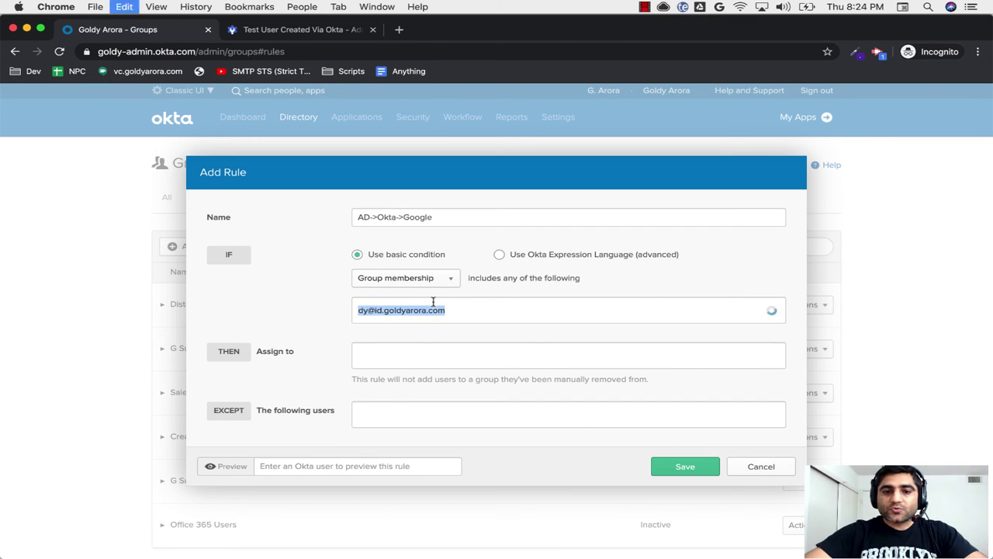
type("google")
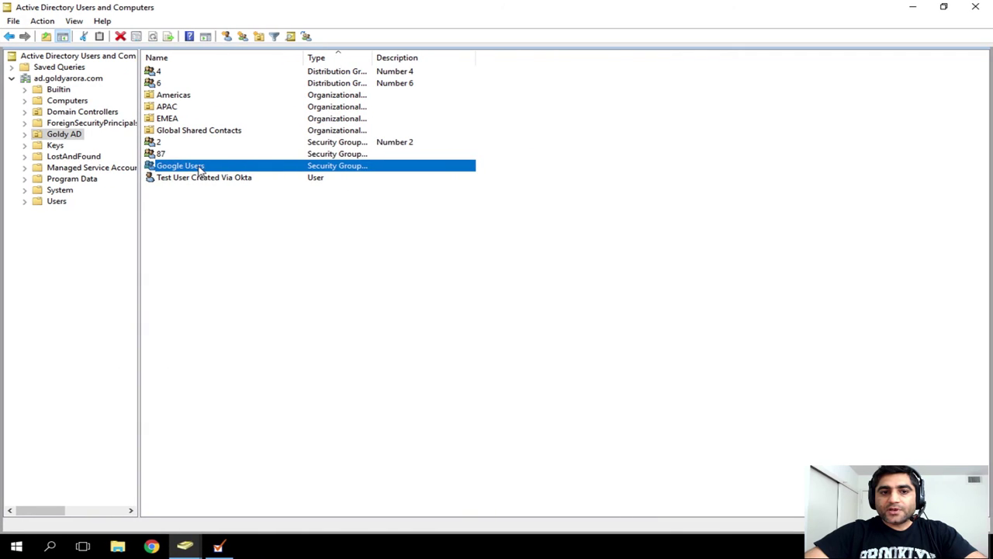
Step: Check the Google Users members in AD, then add Google Users as the condition group
double_click(208, 166)
left_click(482, 180)
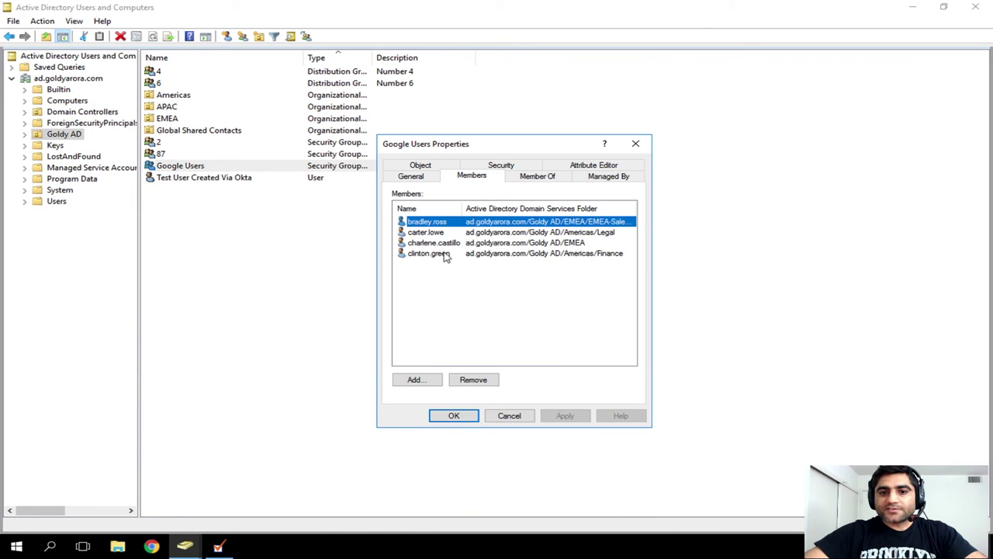
left_click(510, 415)
key("ctrl+Left")
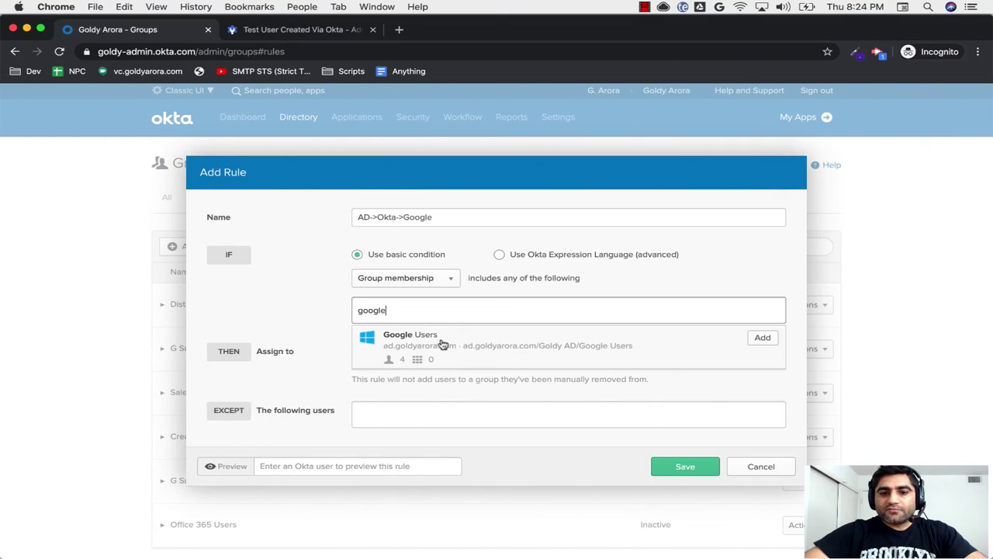
left_click(763, 338)
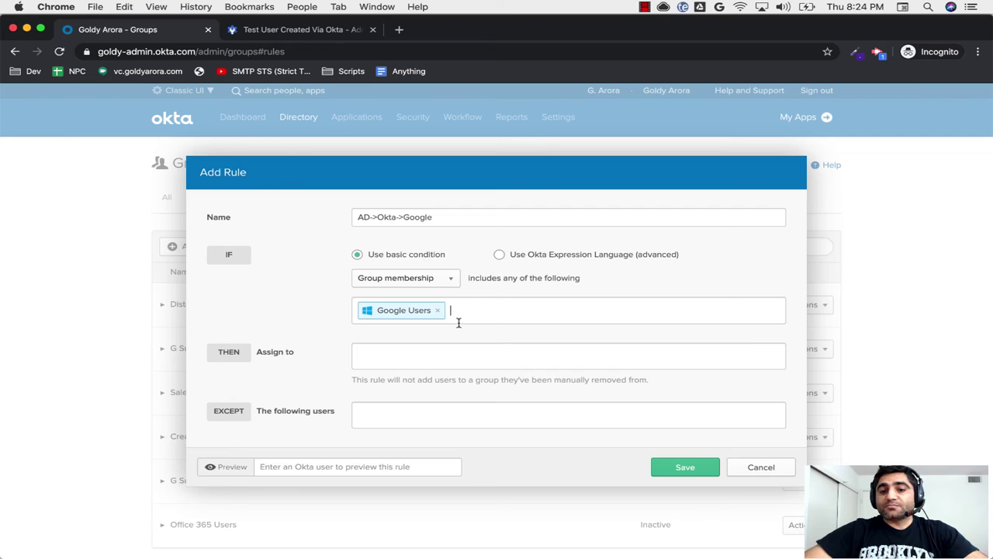
Step: Try an Expression Language condition appending 'AND user.', then revert to the basic condition
left_click(499, 254)
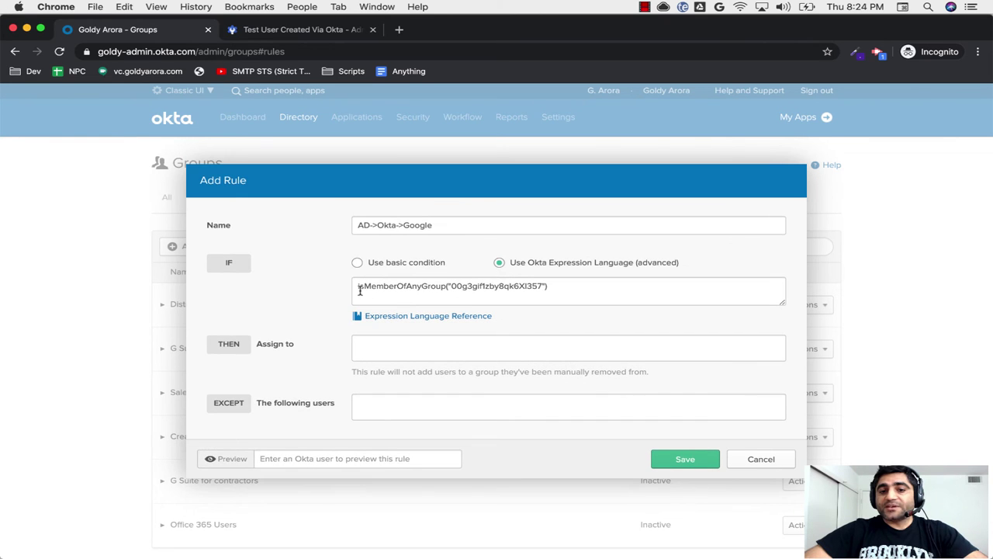
left_click(570, 288)
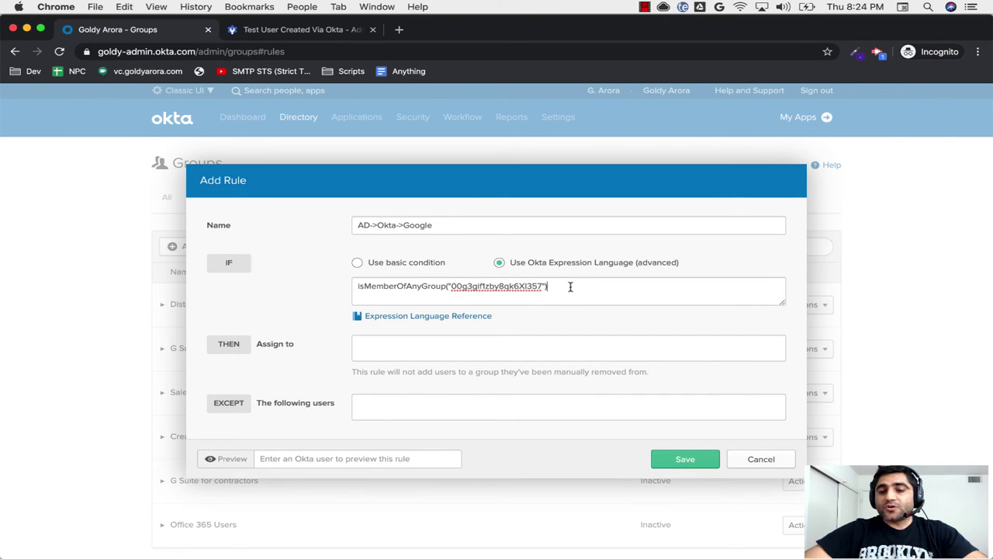
type("AND")
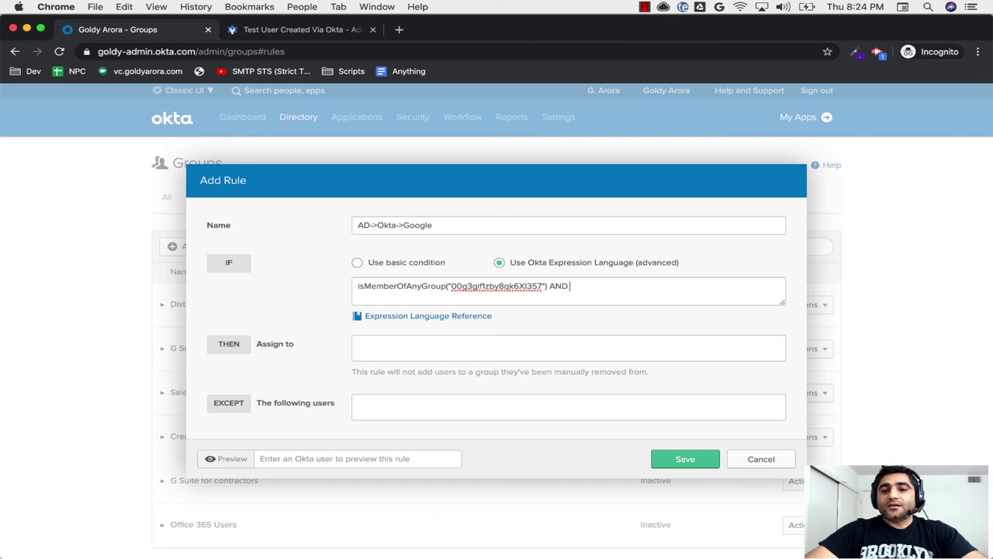
type(" user.")
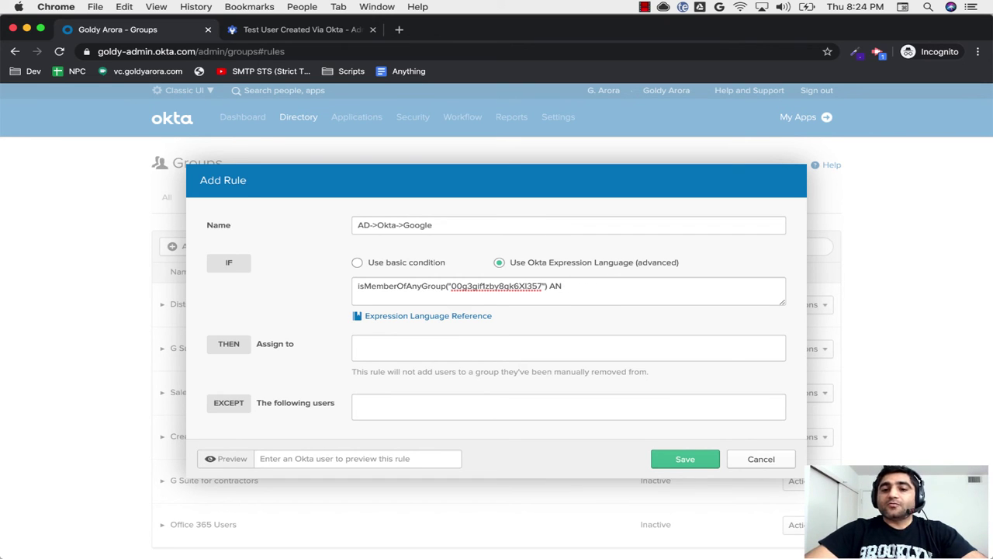
left_click(422, 264)
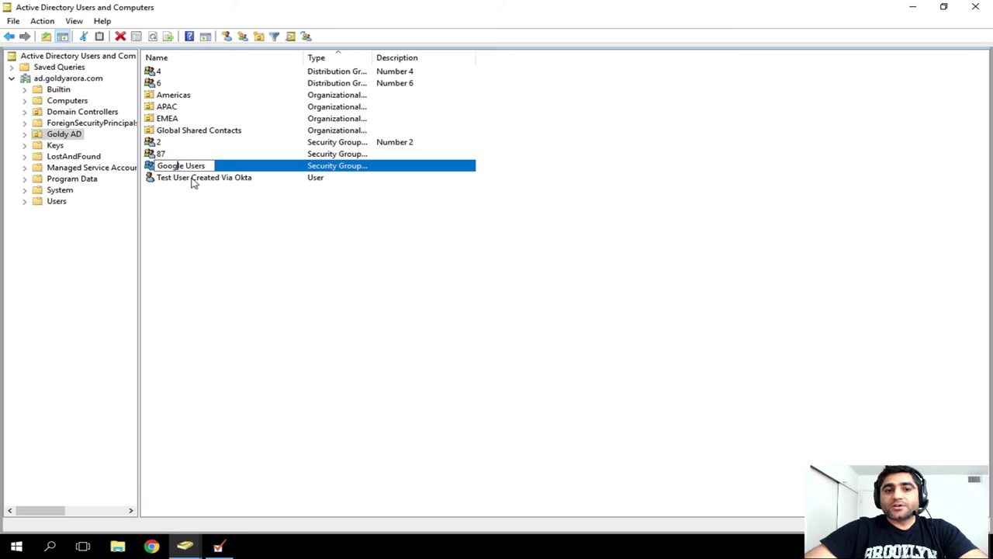
Step: Preview the rule with the test user, then with a Google Users member
double_click(197, 166)
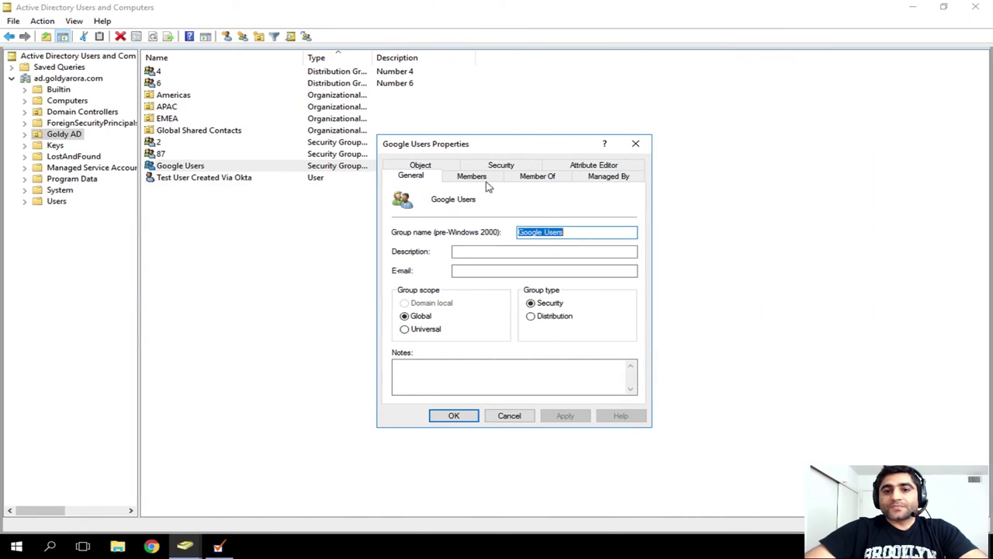
left_click(472, 176)
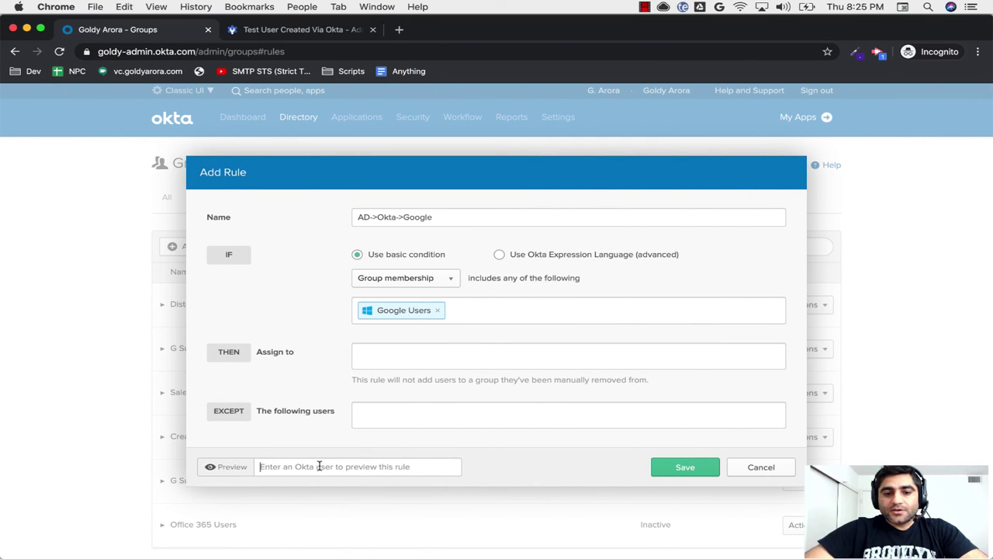
type("t")
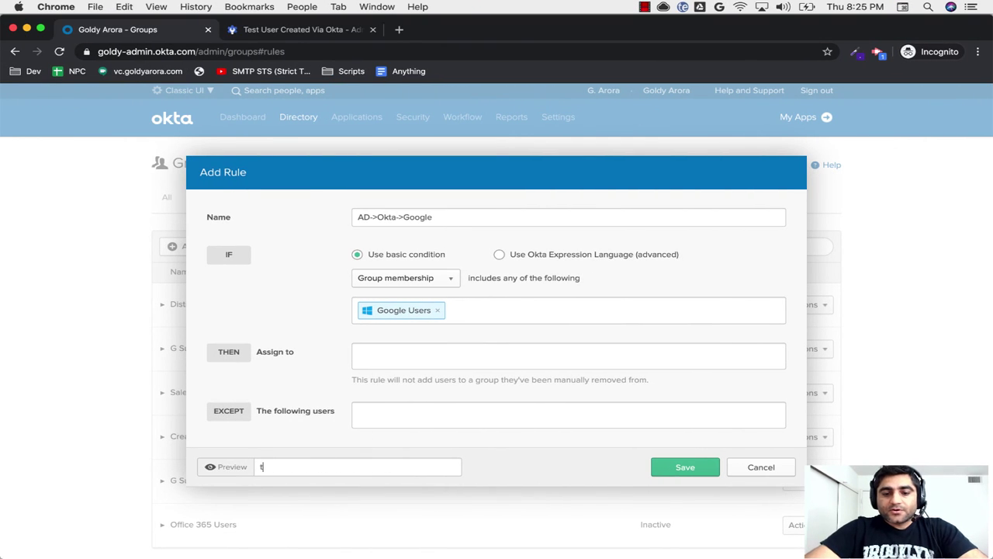
type("est")
left_click(324, 445)
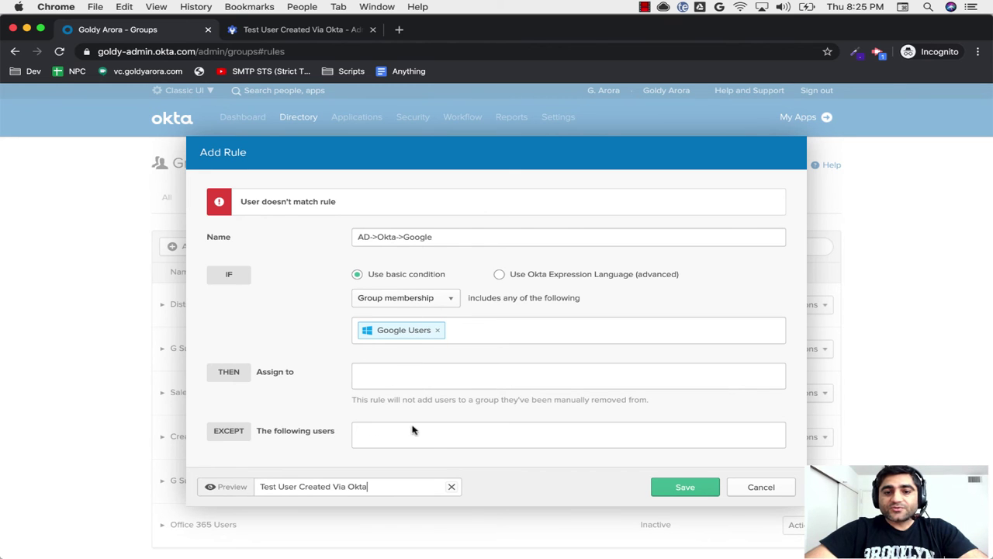
left_click(451, 487)
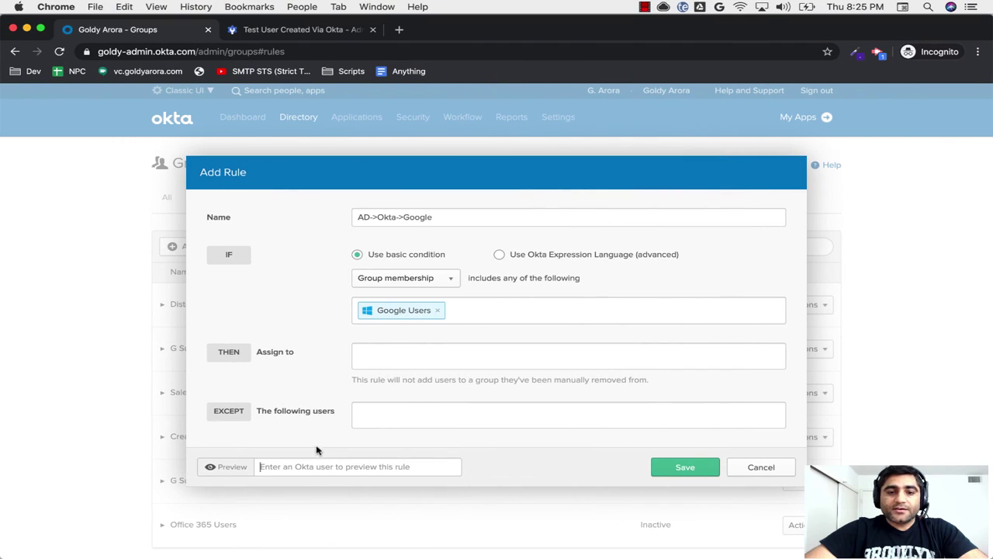
left_click(310, 458)
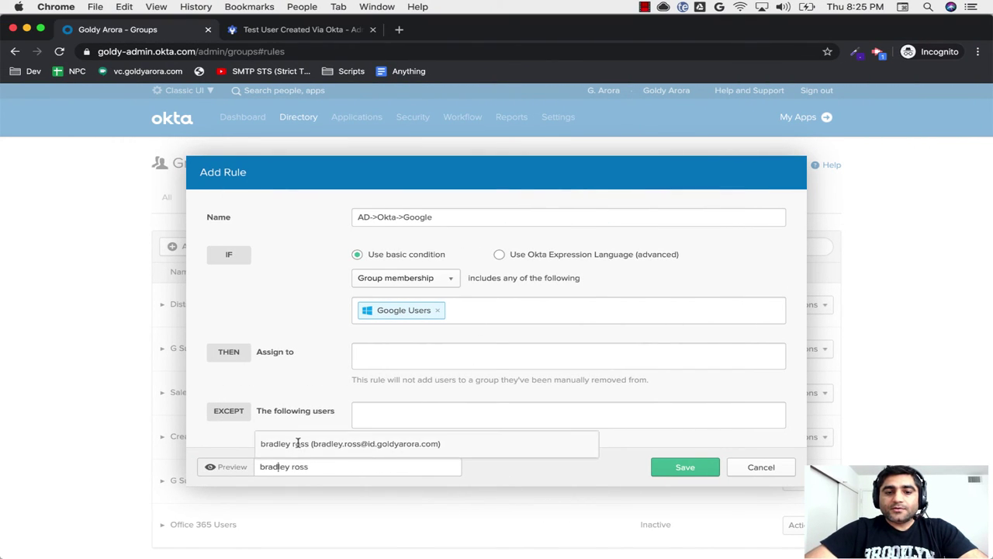
left_click(296, 439)
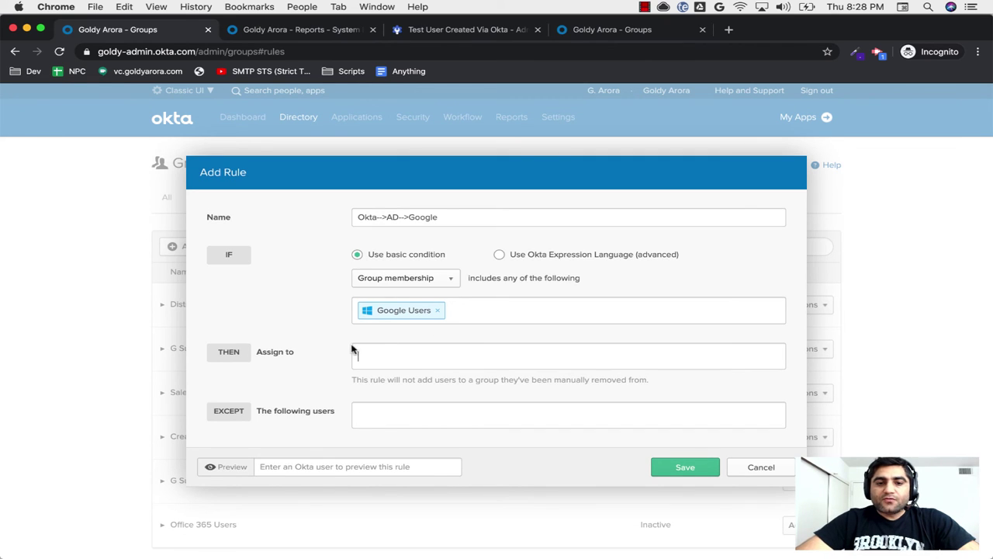
Step: Assign matching users to Okta-Google-Int-Group, keeping the basic Google Users membership condition
left_click(353, 366)
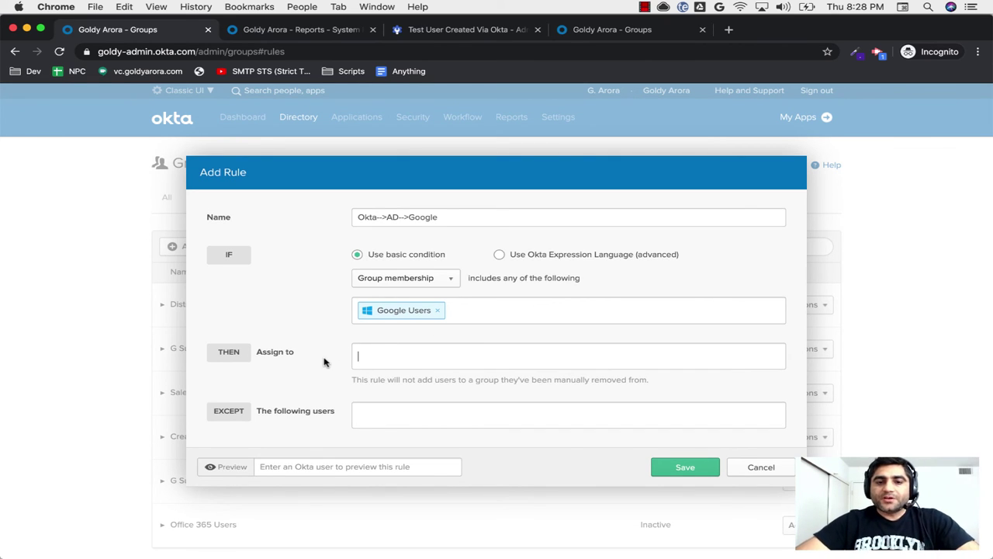
type("okta")
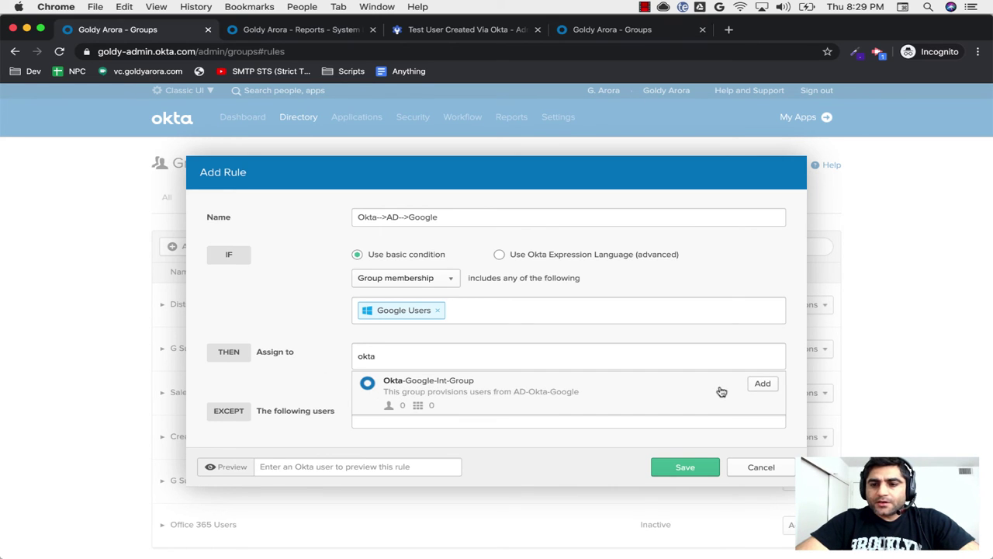
left_click(761, 384)
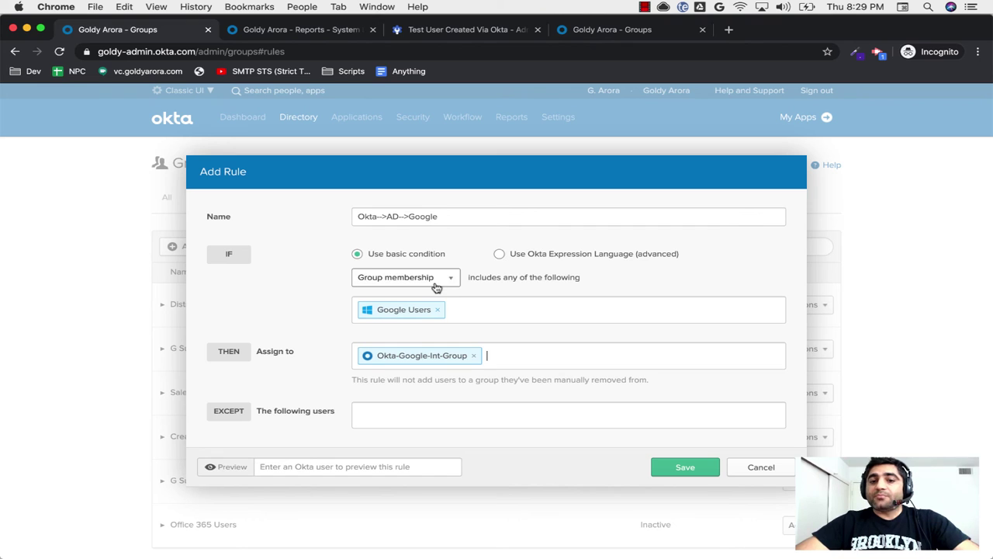
left_click(502, 256)
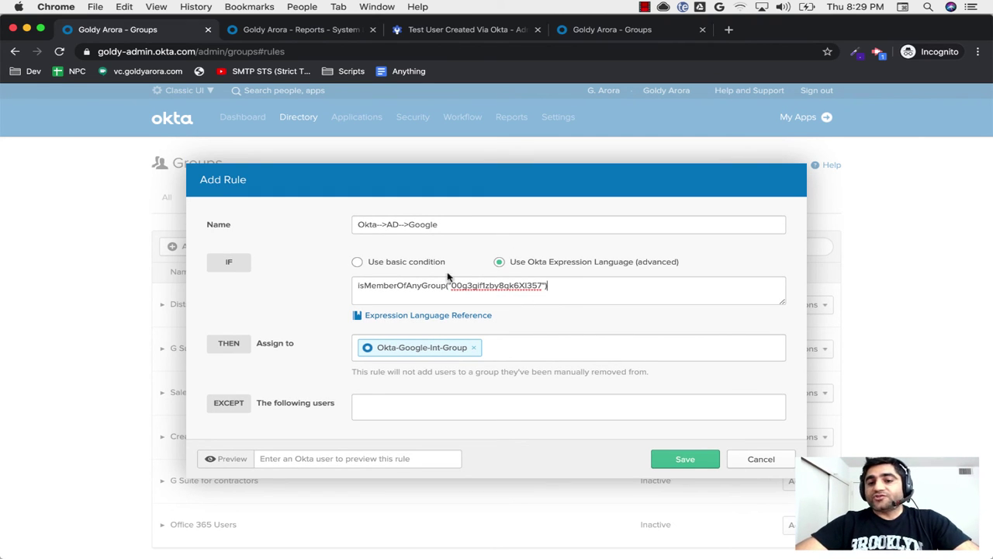
left_click(419, 265)
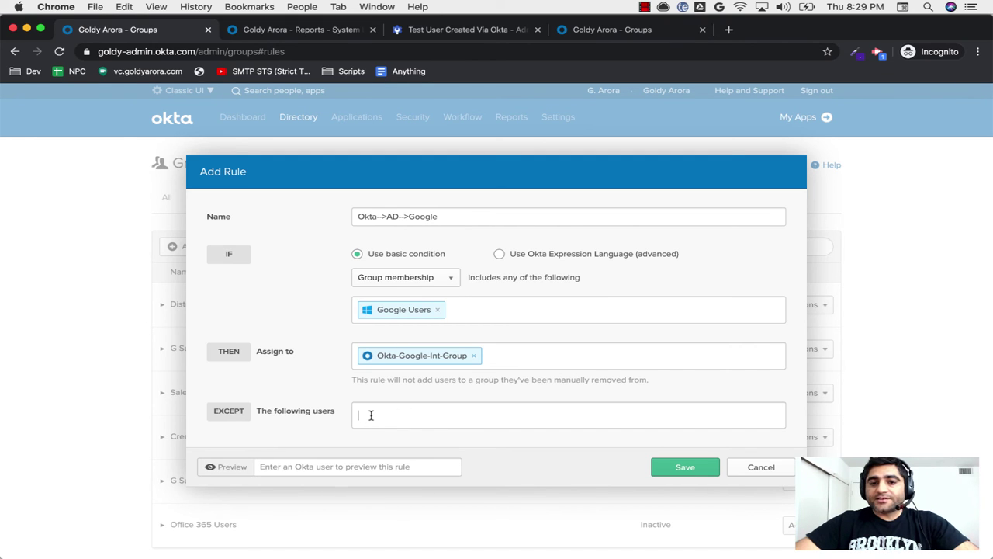
Step: Save the rule, find it by searching 'okta', activate it, and expand its conditions
left_click(672, 467)
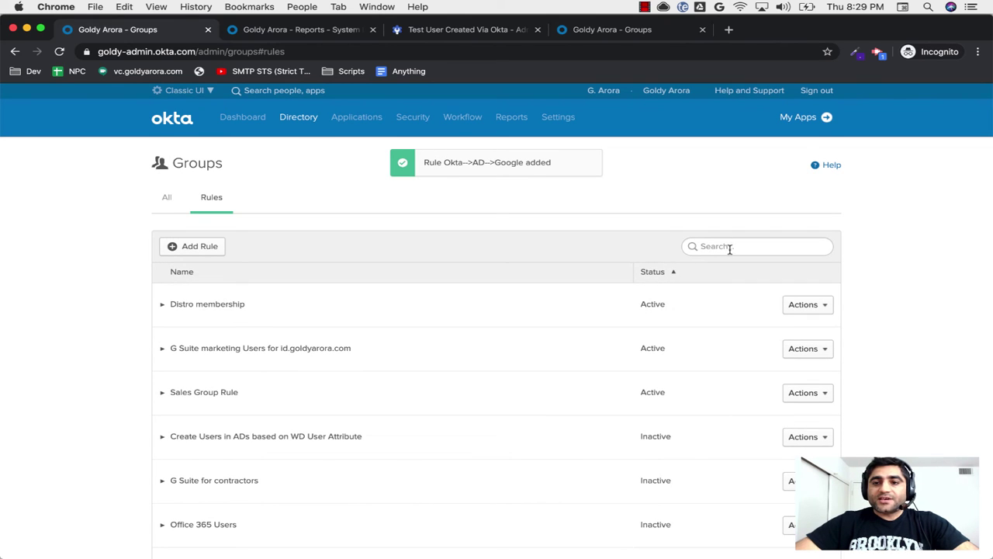
type("okta")
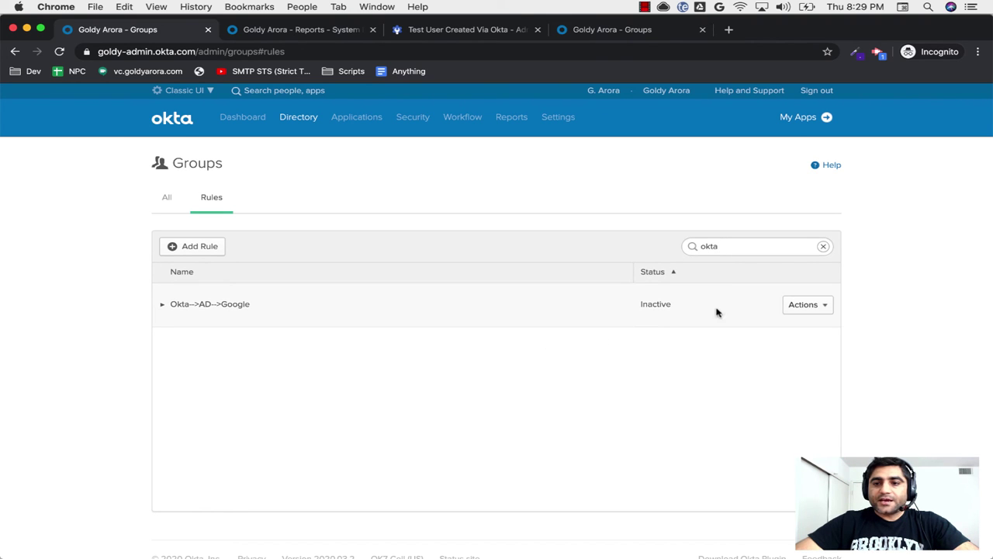
left_click(811, 305)
left_click(739, 357)
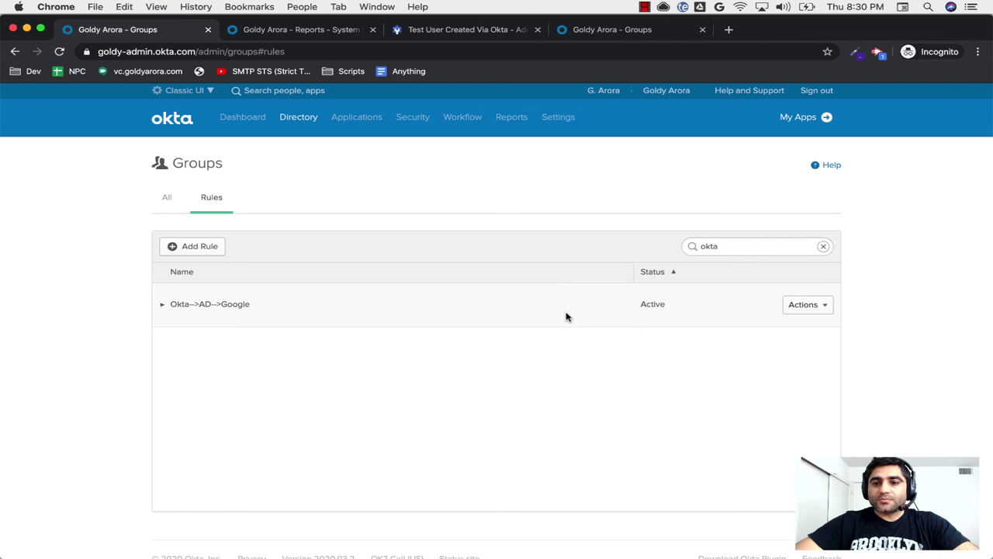
left_click(173, 308)
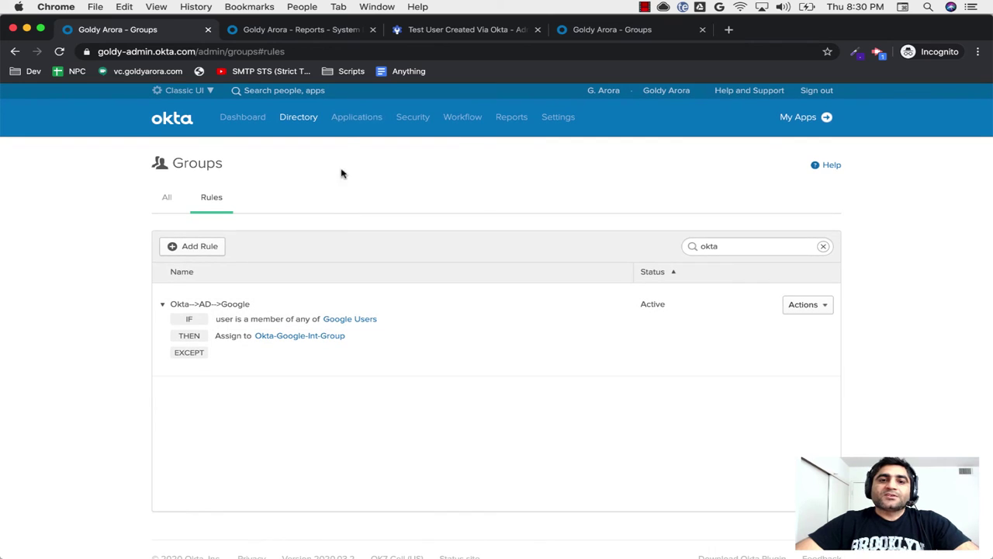
Step: Find the G Suite application by searching 'g s' and open it
mouse_move(350, 116)
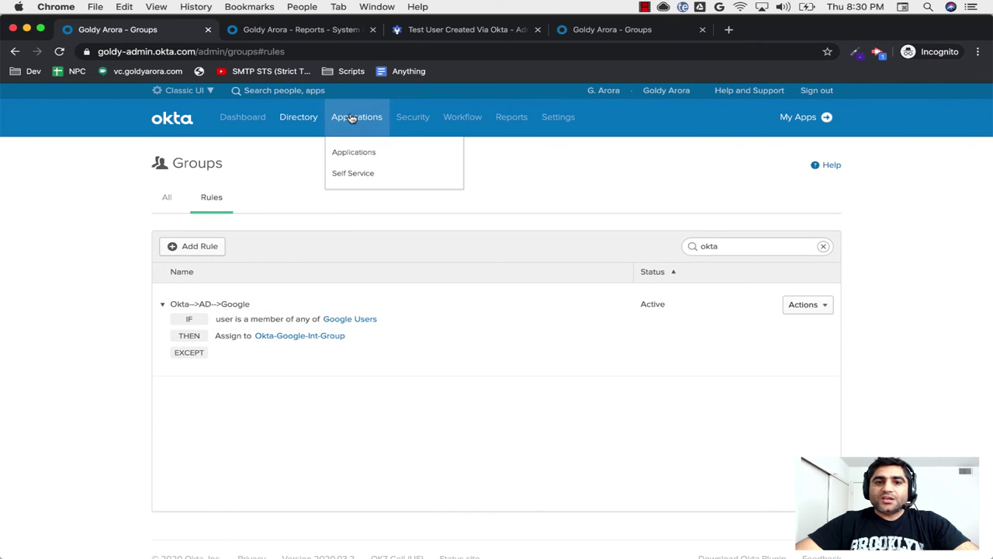
left_click(352, 152)
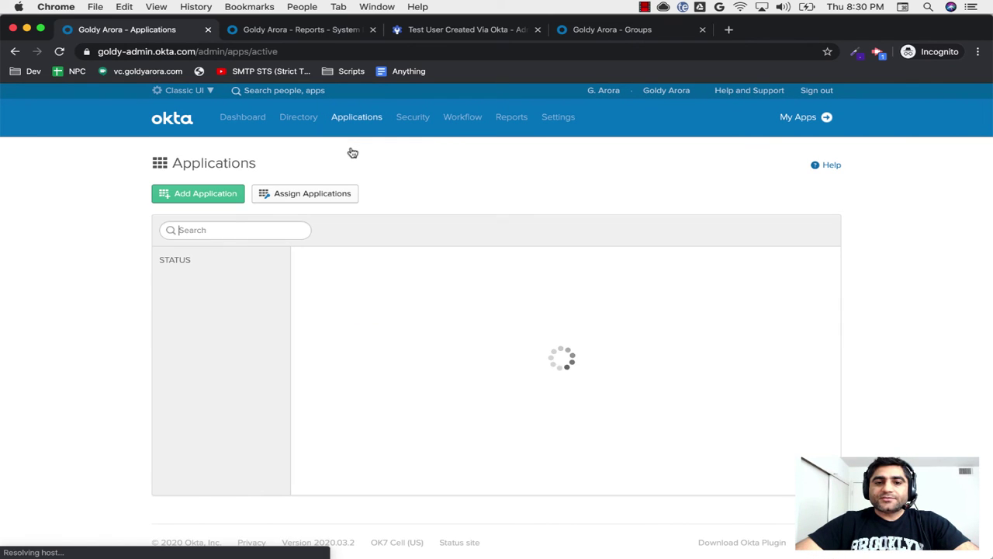
left_click(262, 228)
type("g s")
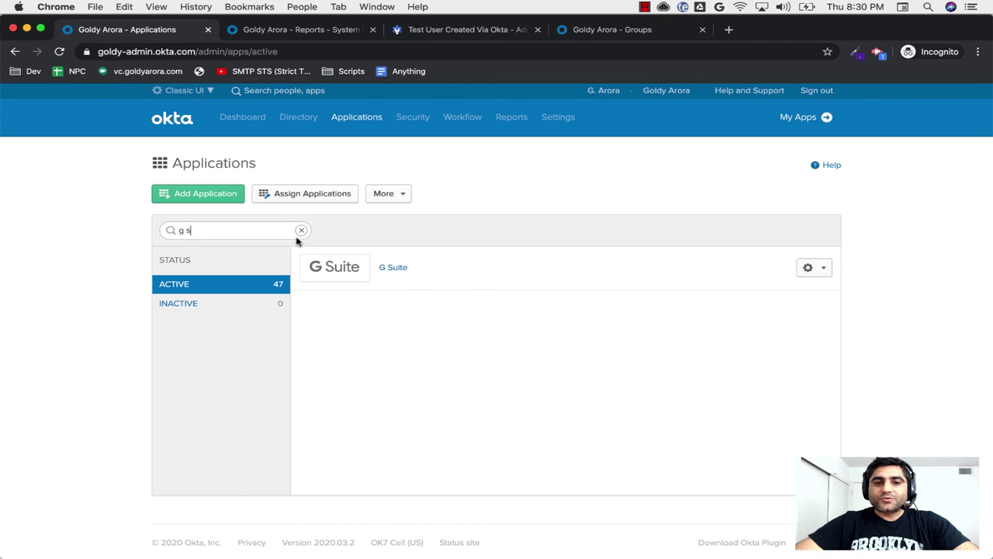
left_click(391, 268)
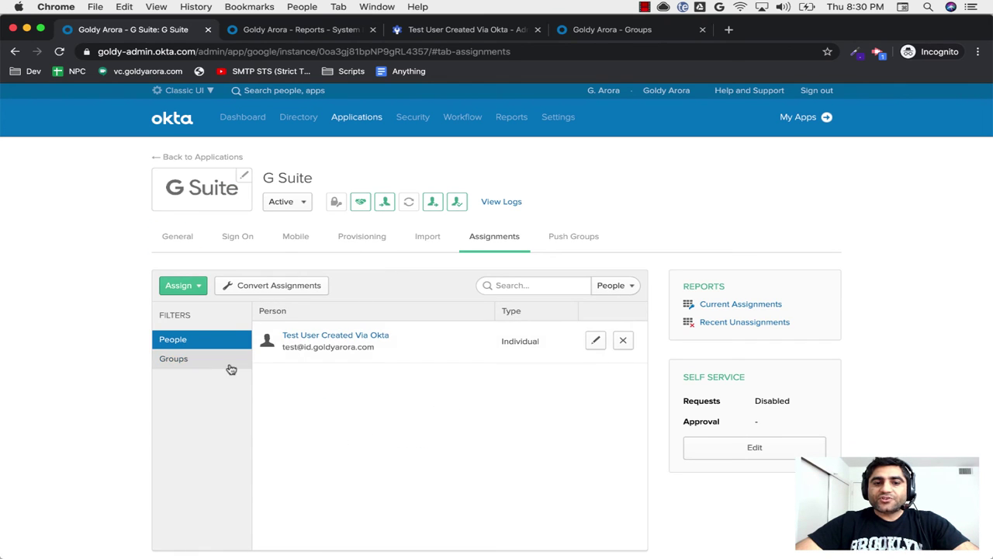
Step: Assign G Suite to groups, choosing Okta-Google-Int-Group from an 'okta' search
left_click(198, 365)
left_click(199, 290)
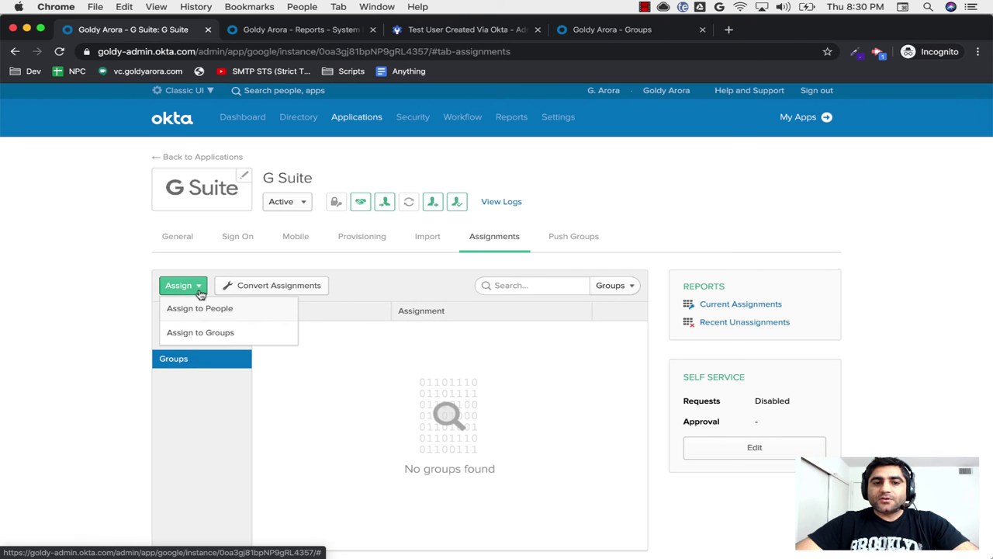
left_click(200, 334)
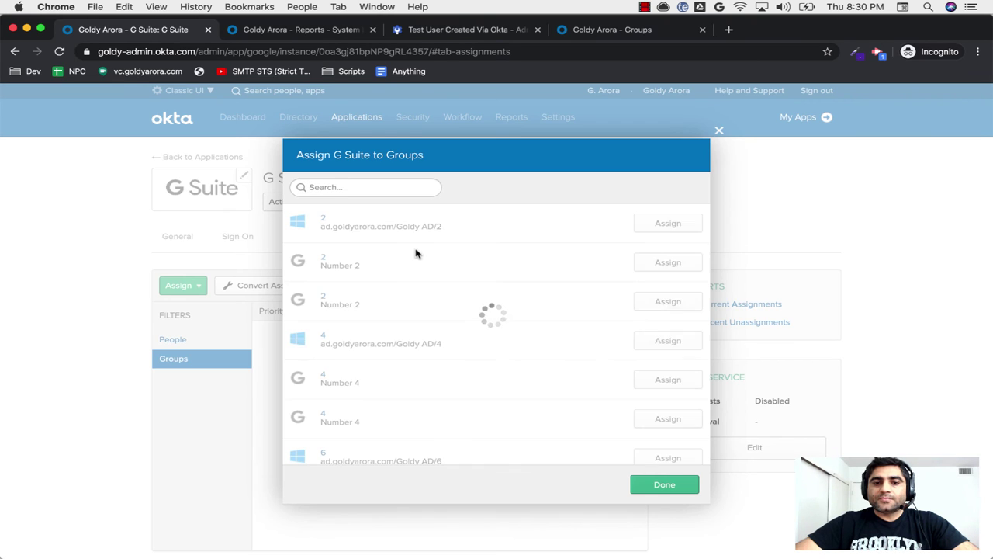
type("okta")
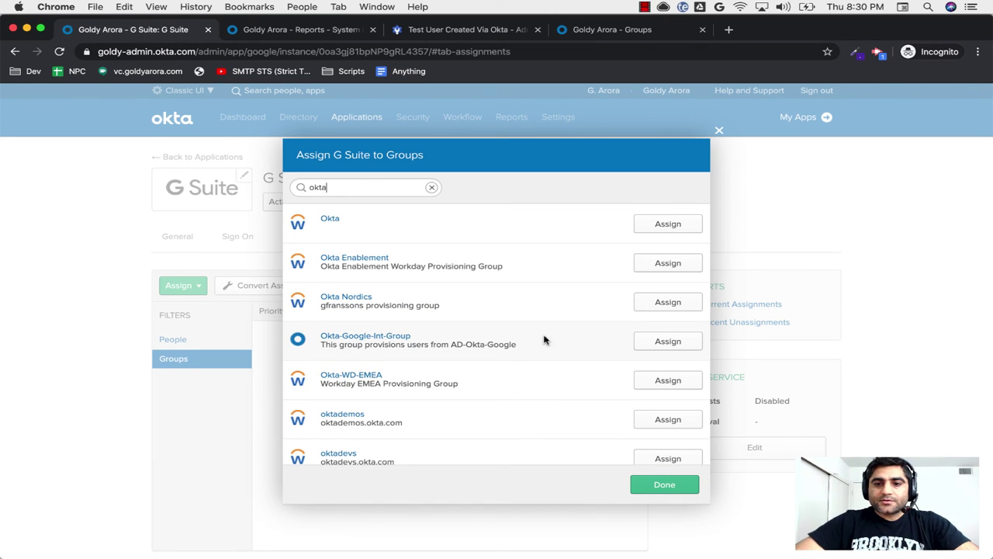
left_click(658, 349)
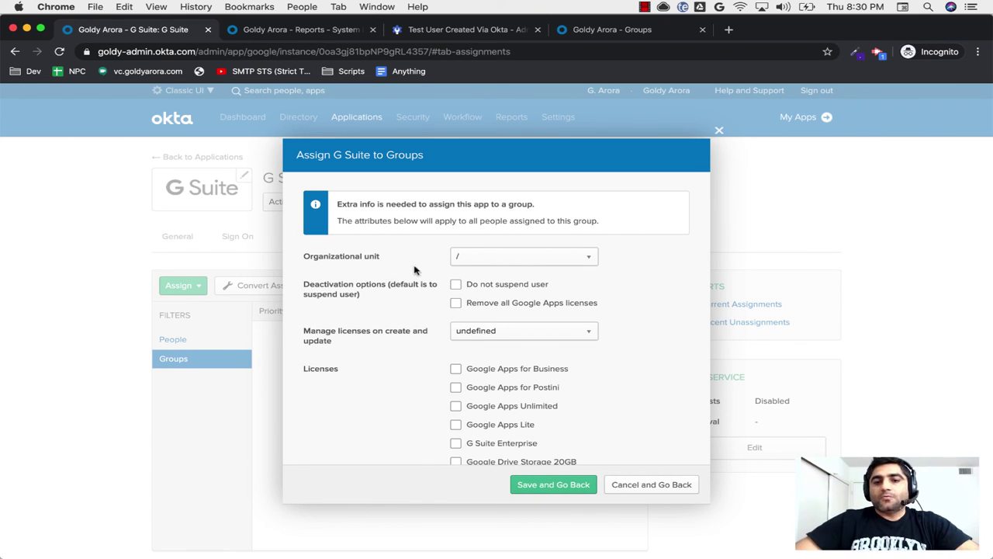
Step: Keep organizational unit '/', set license management to true, add G Suite Enterprise, and save
left_click(464, 261)
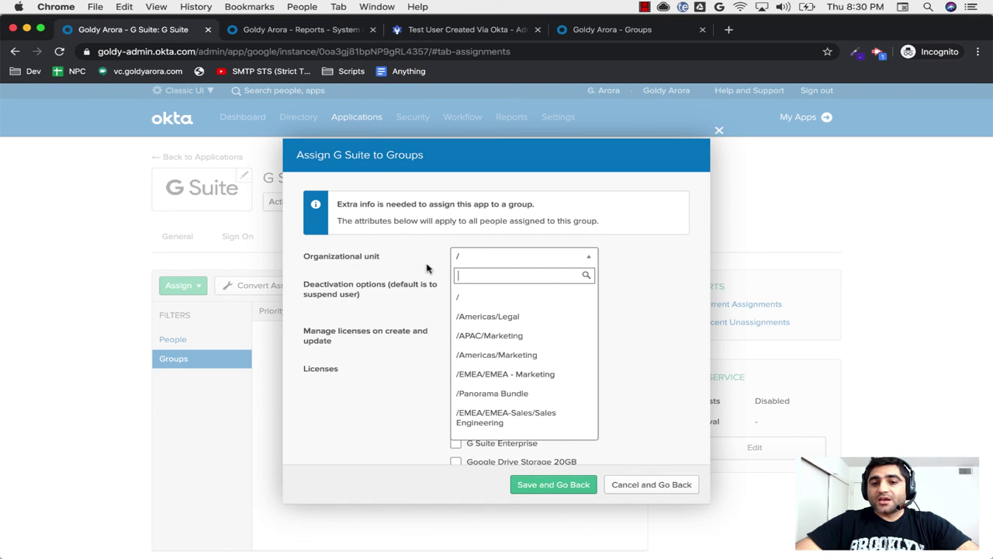
left_click(428, 268)
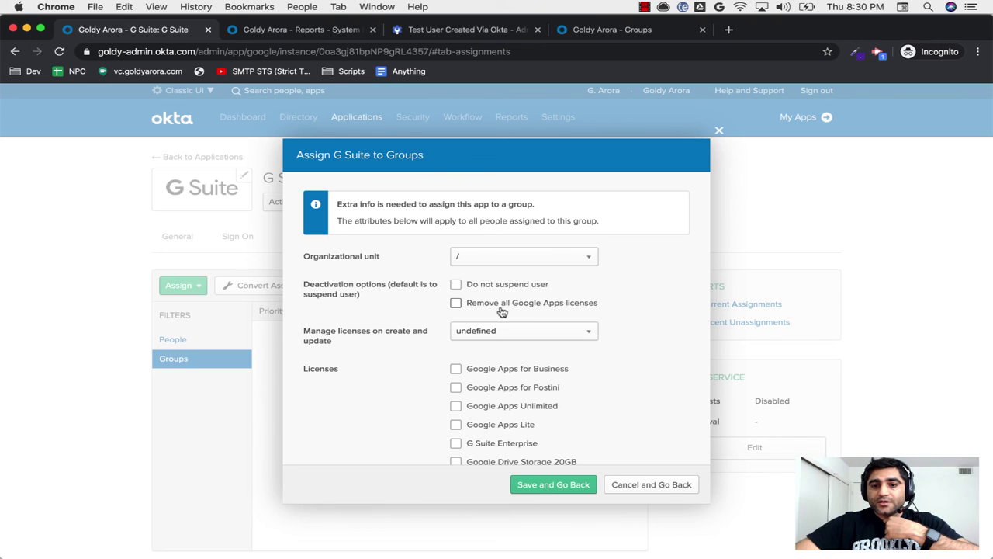
left_click(475, 339)
left_click(476, 365)
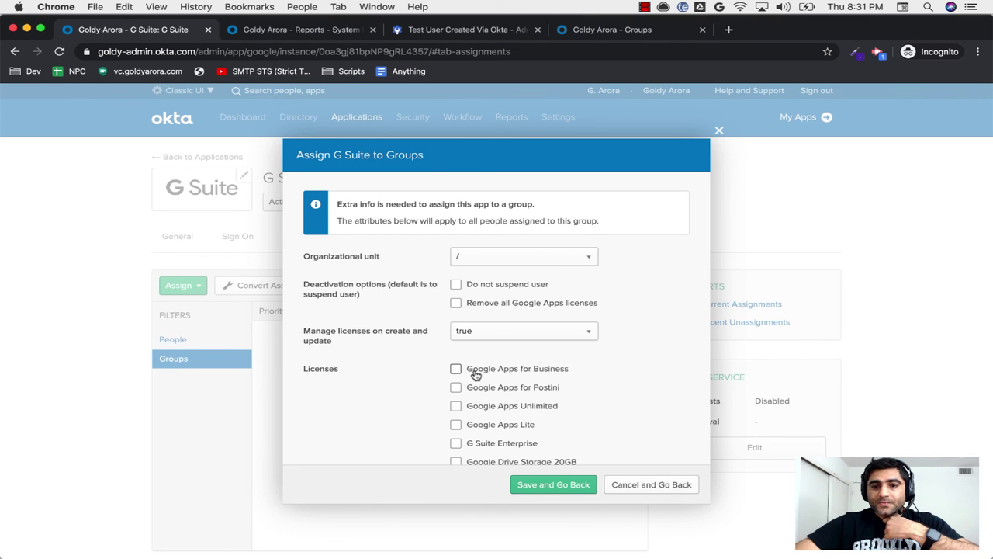
scroll(401, 380, "down", 3)
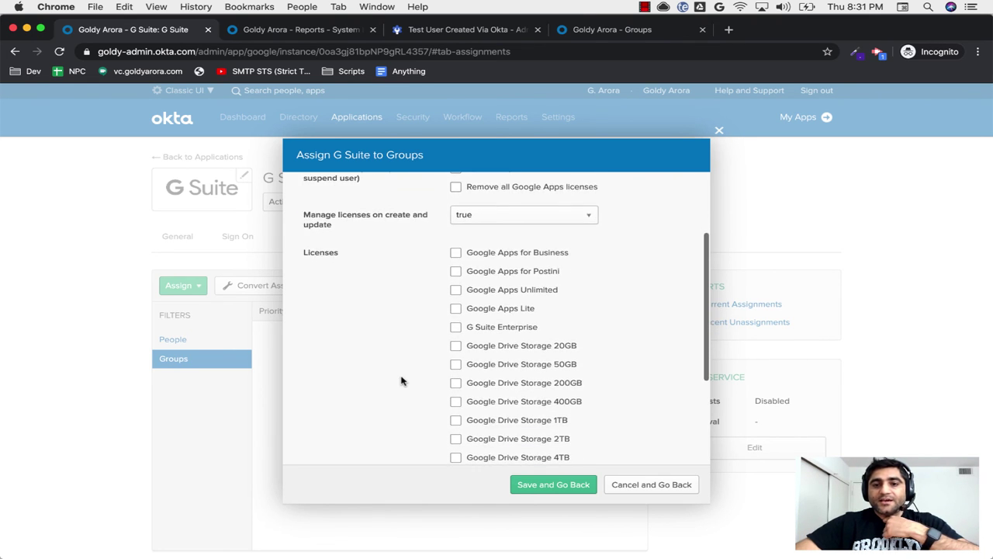
left_click(456, 329)
scroll(397, 363, "down", 5)
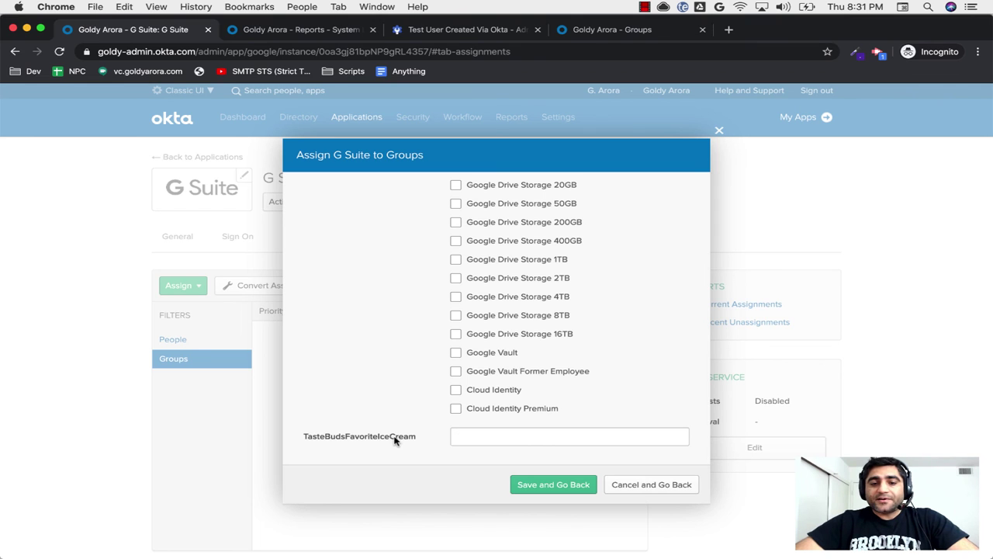
left_click(361, 444)
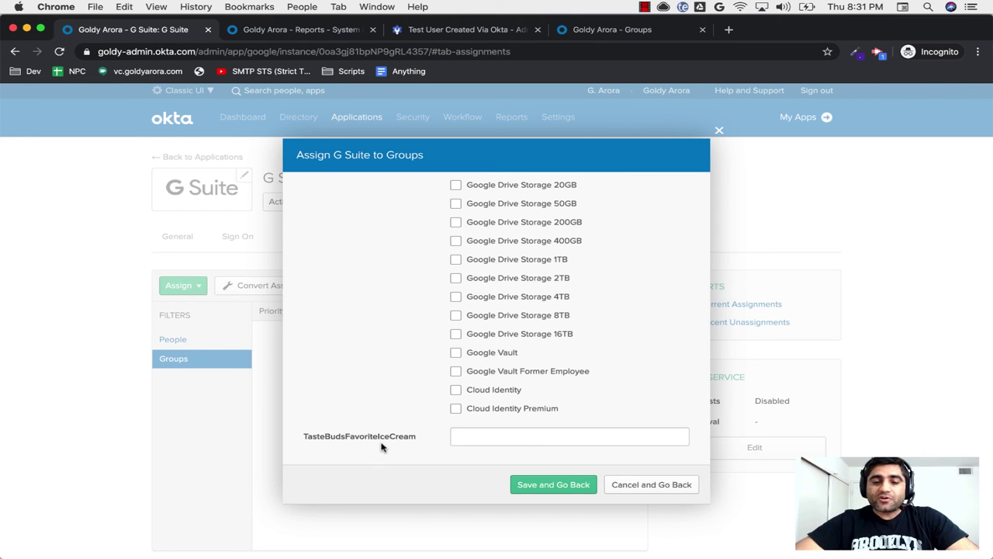
left_click(544, 484)
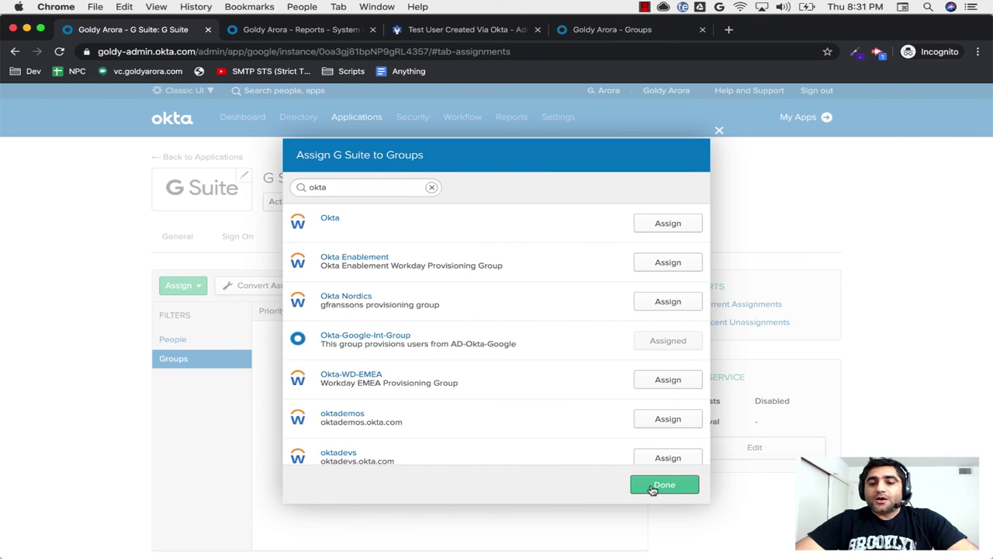
Step: Finish the group assignment and list the people assigned to G Suite
left_click(653, 485)
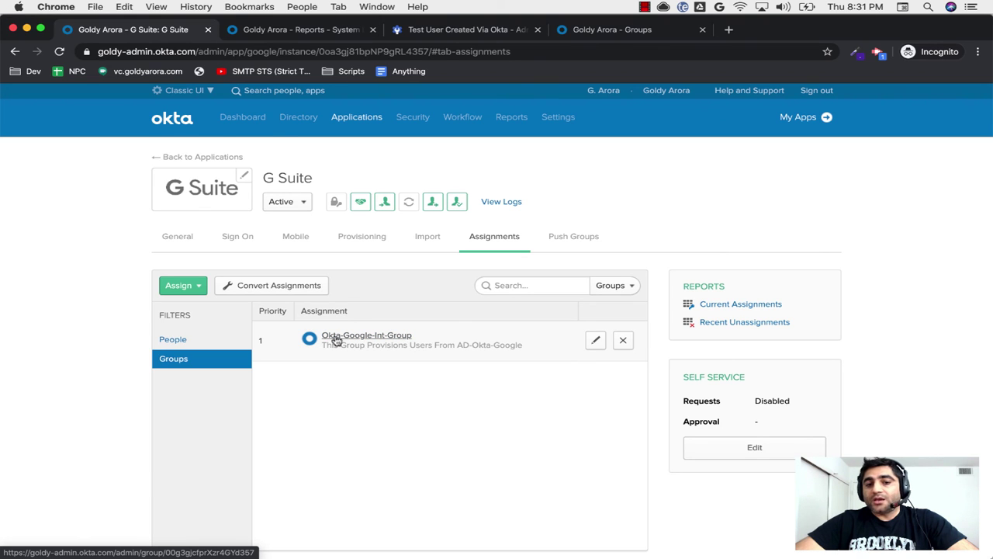
left_click(179, 342)
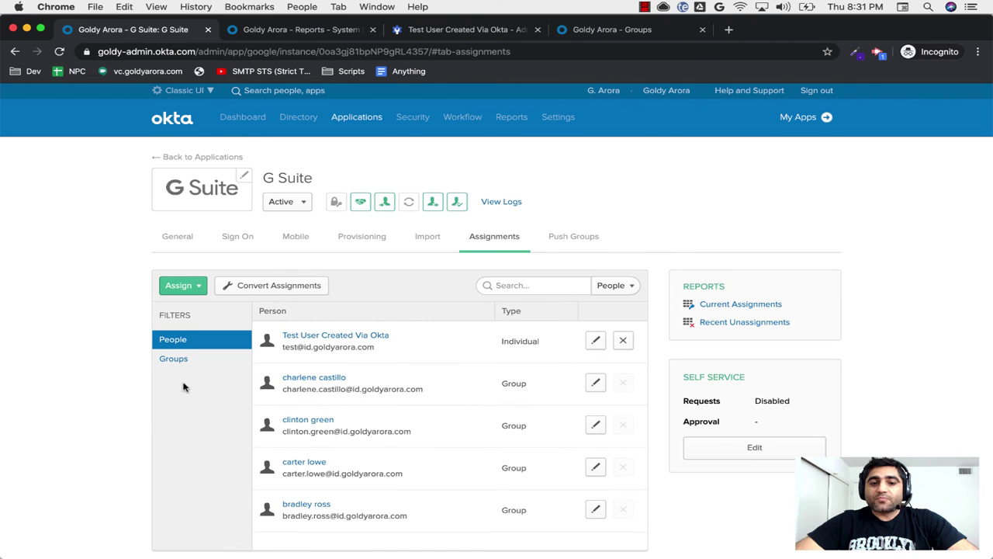
scroll(184, 387, "down", 1)
scroll(184, 387, "down", 2)
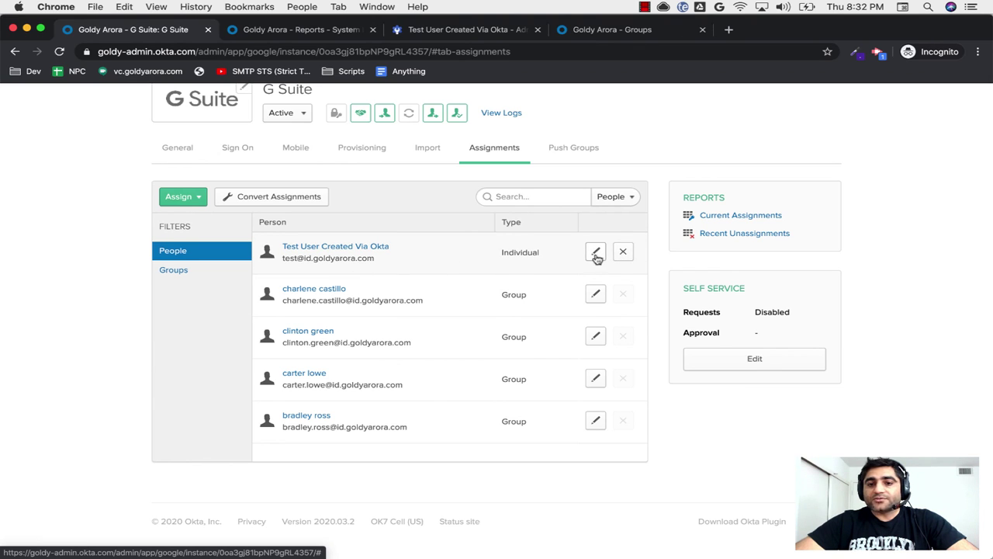
Step: Remove the test user's individual G Suite assignment, leaving only group-assigned people
left_click(625, 253)
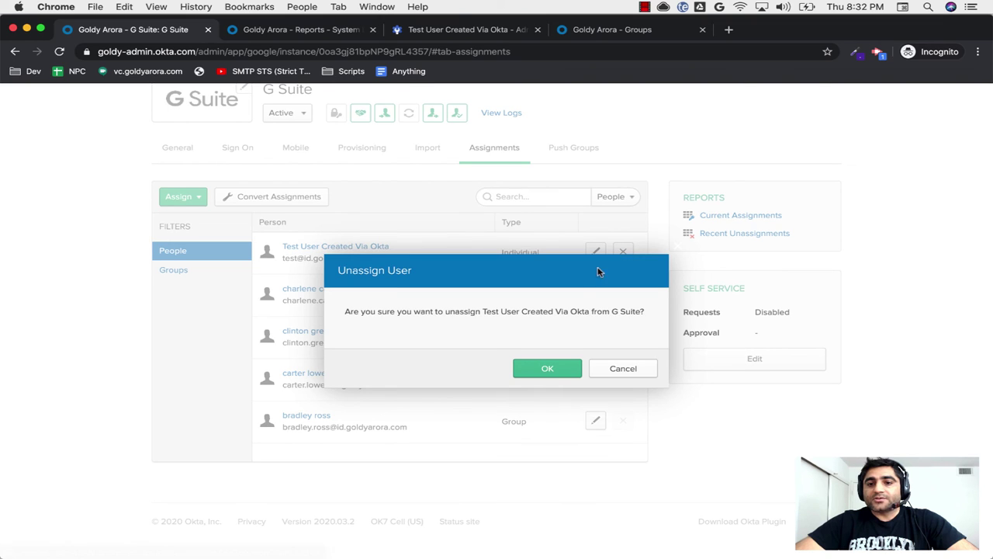
left_click(548, 370)
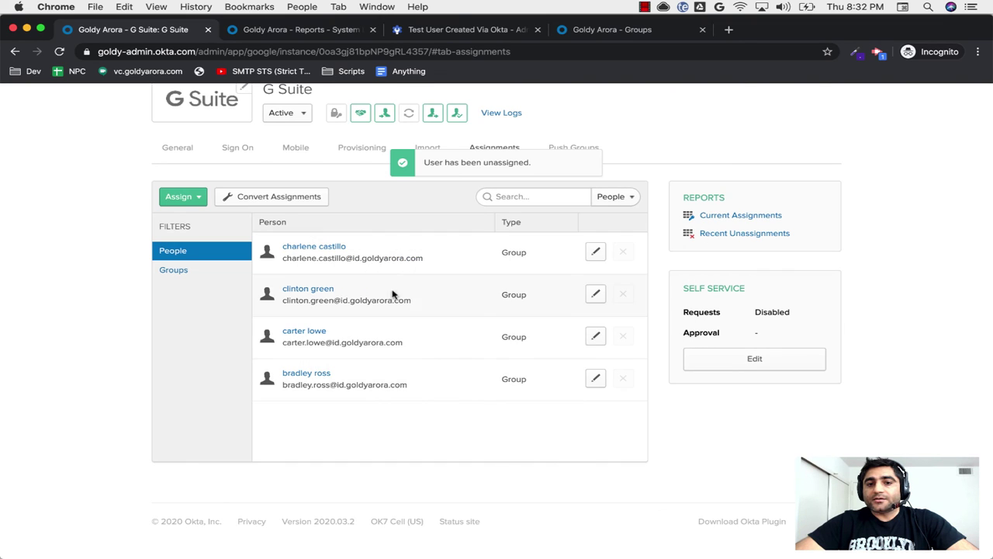
scroll(398, 252, "up", 2)
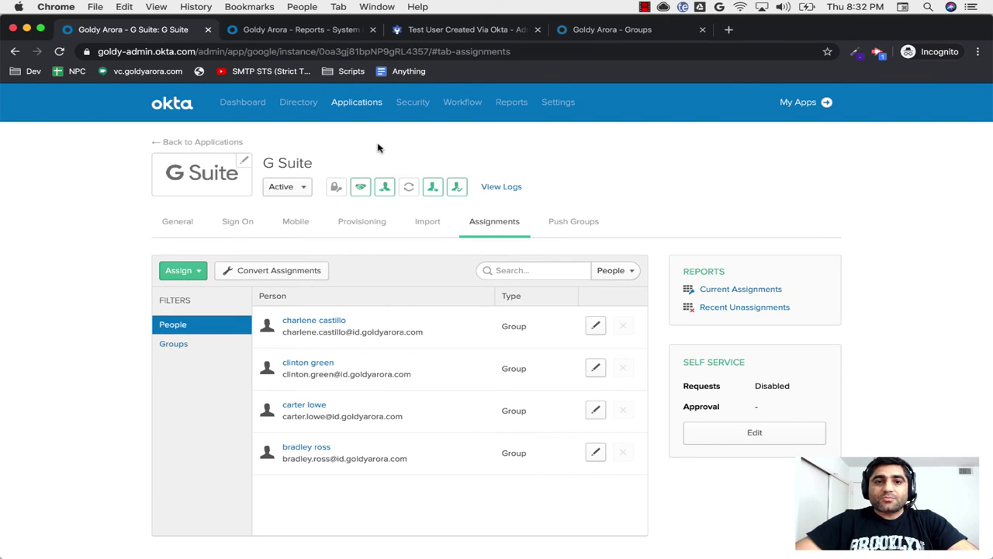
Step: Open Google Admin's Admin audit log under Reporting > Audit
left_click(456, 31)
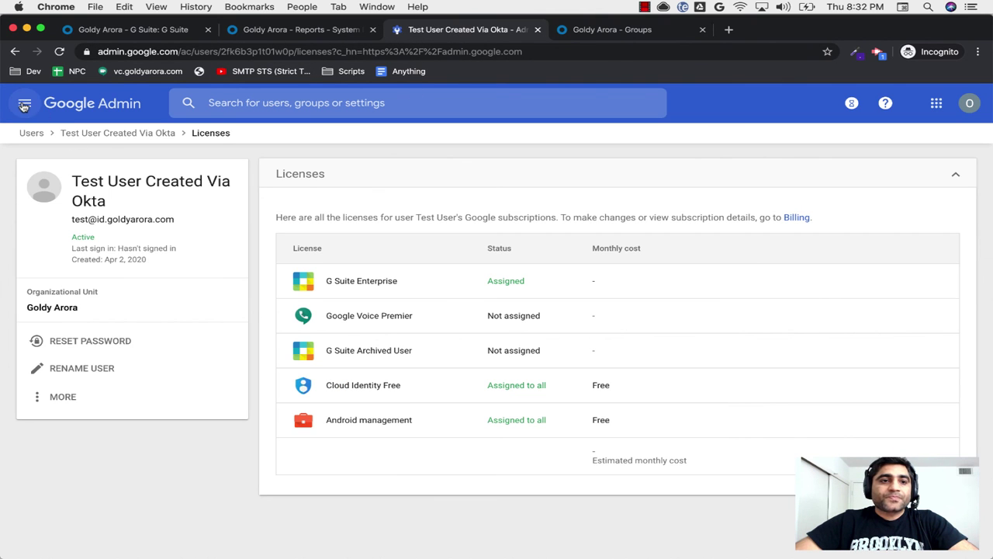
left_click(25, 106)
mouse_move(64, 321)
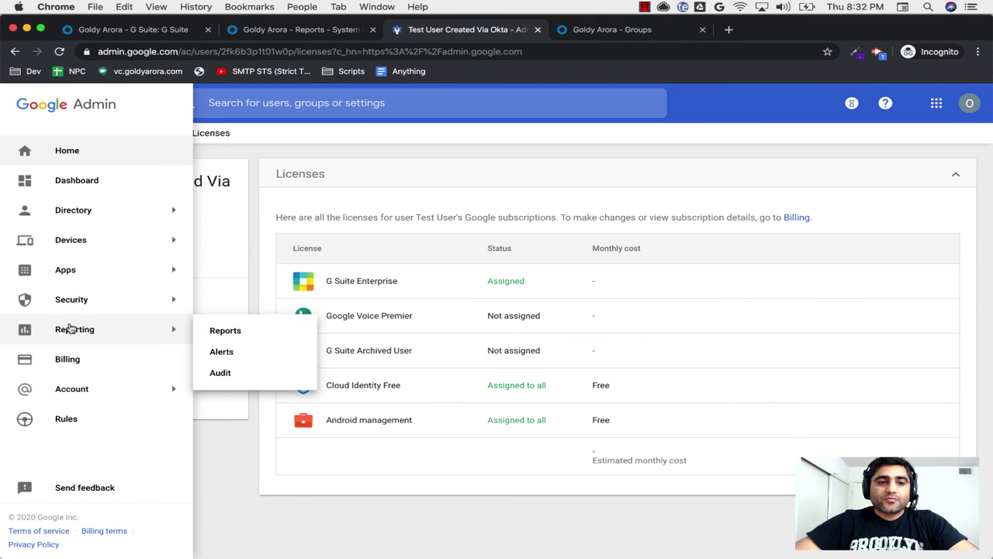
left_click(223, 373)
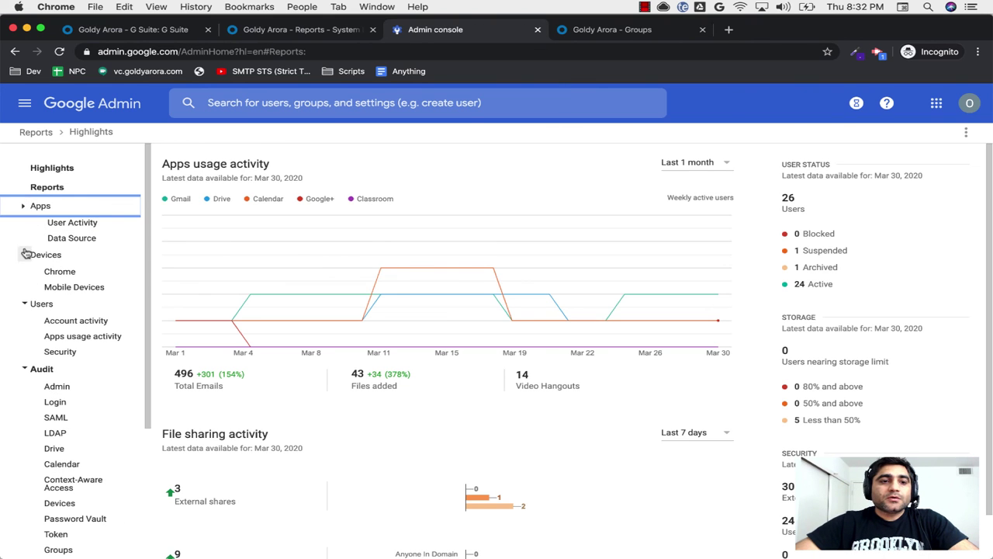
left_click(23, 254)
left_click(23, 272)
left_click(56, 308)
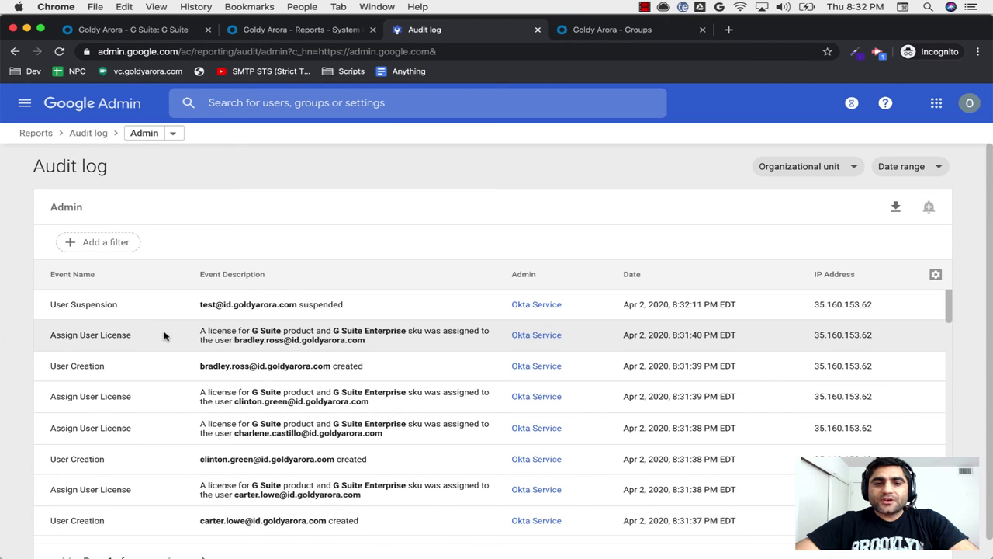
Step: Review the audit log's Okta Service entries, then view G Suite's assigned groups in Okta
scroll(163, 336, "down", 2)
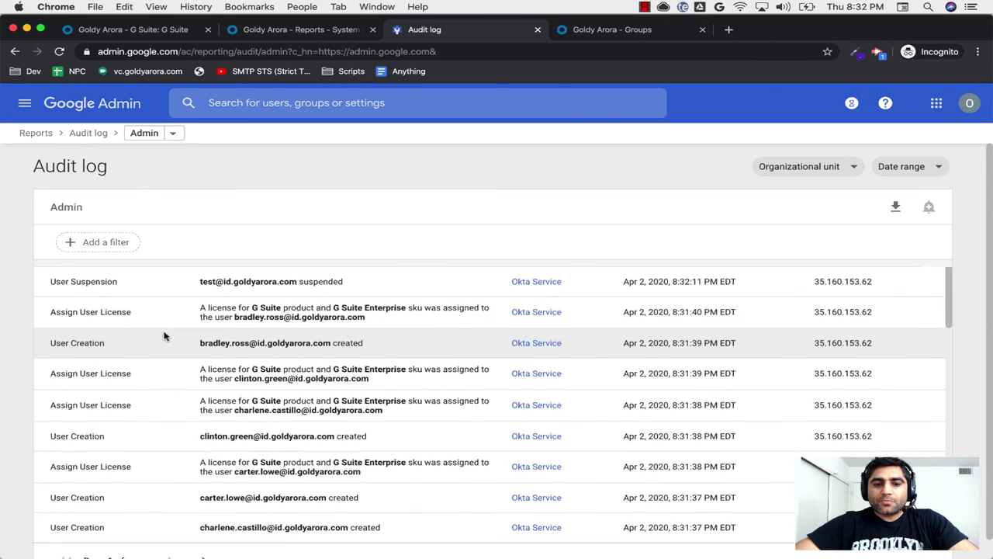
scroll(171, 412, "down", 4)
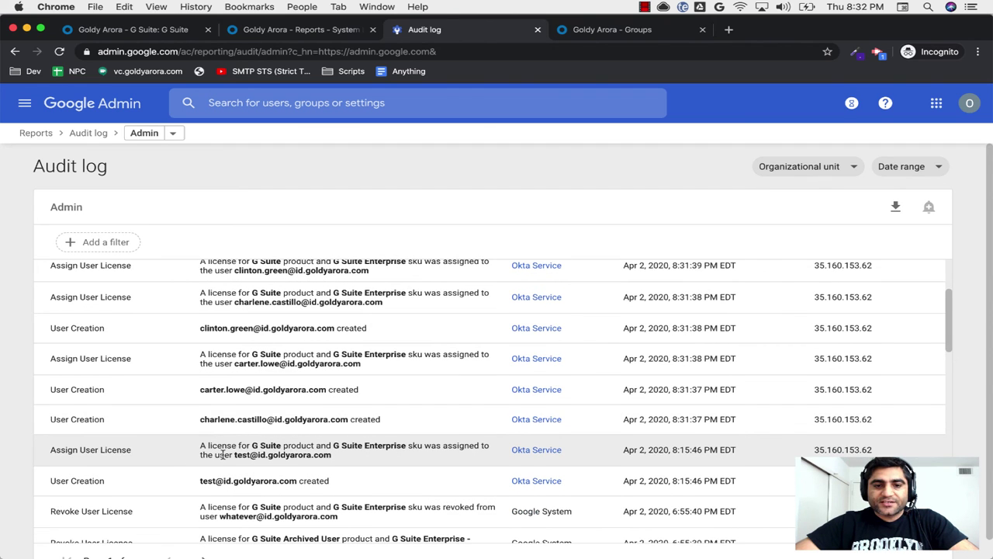
scroll(223, 455, "up", 1)
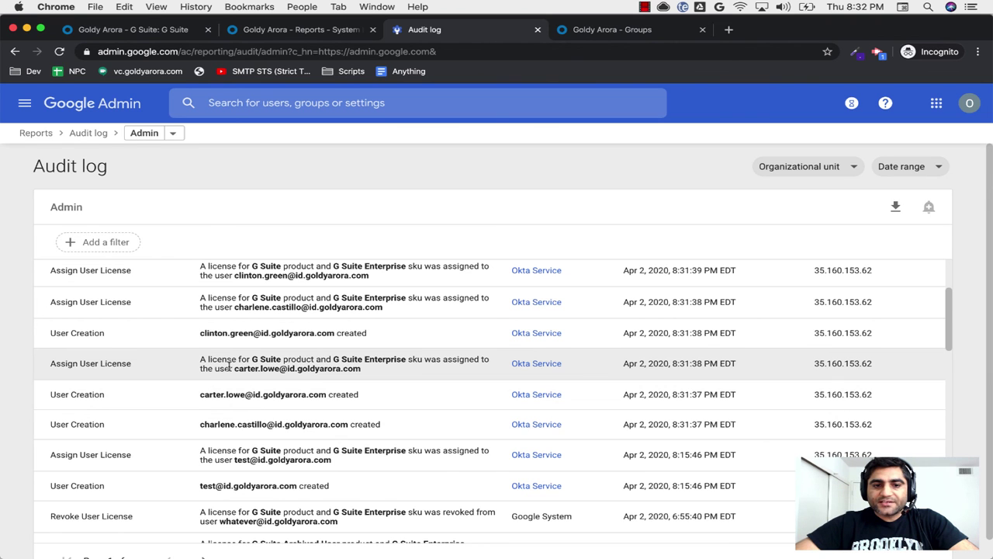
scroll(229, 368, "up", 3)
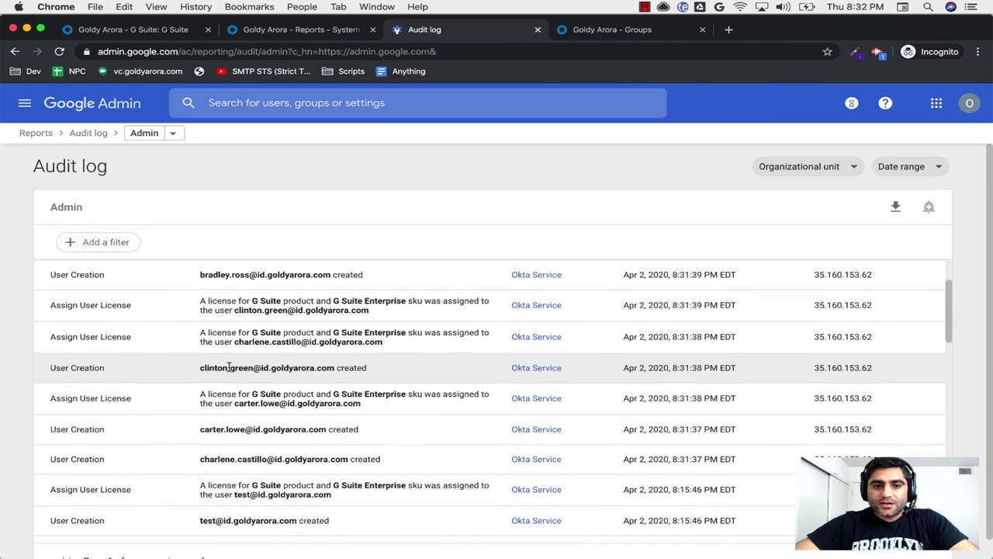
scroll(245, 340, "up", 2)
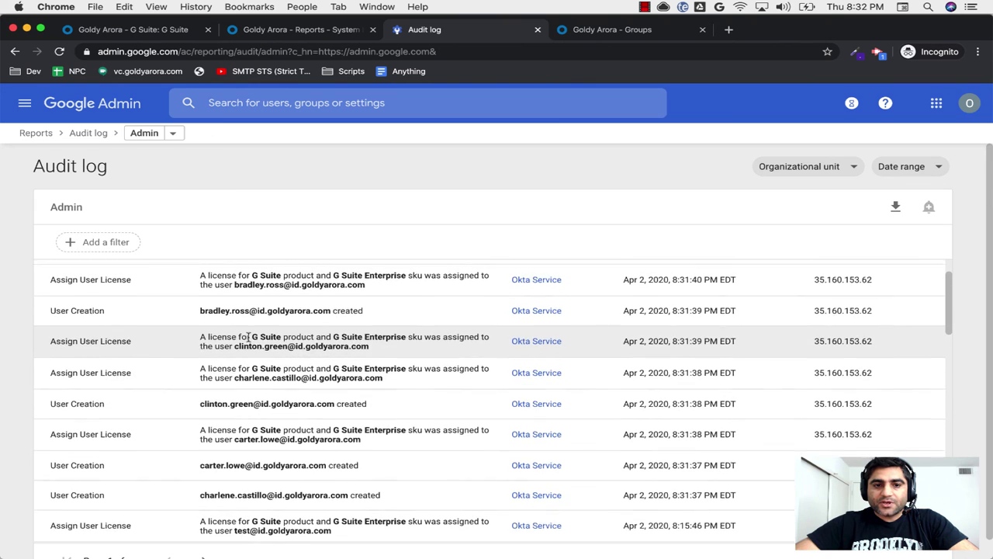
scroll(253, 338, "up", 2)
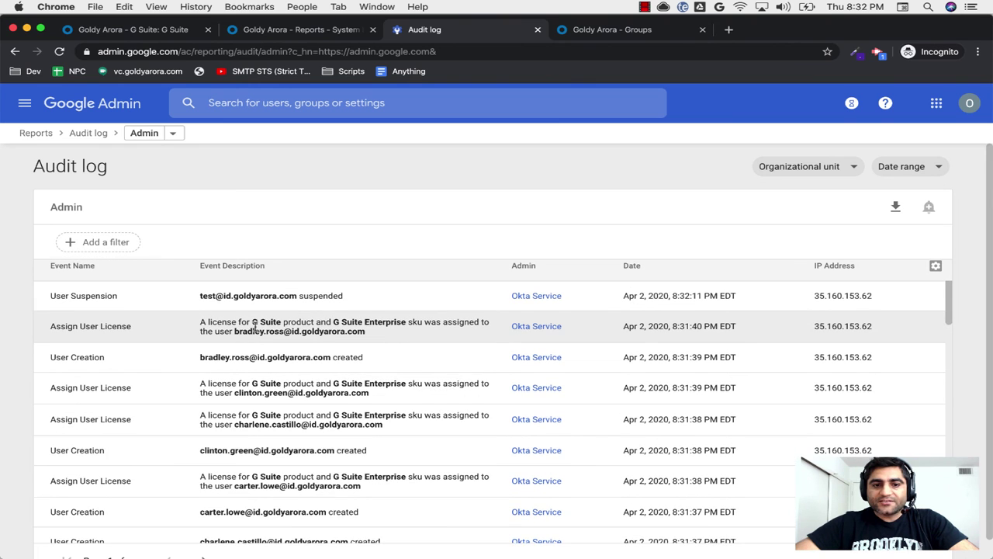
scroll(254, 327, "up", 1)
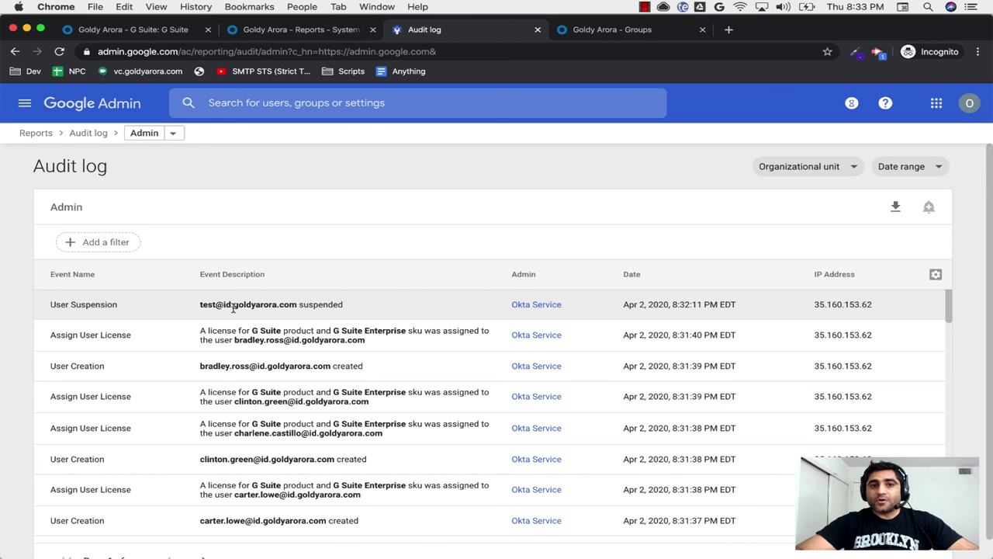
left_click(121, 31)
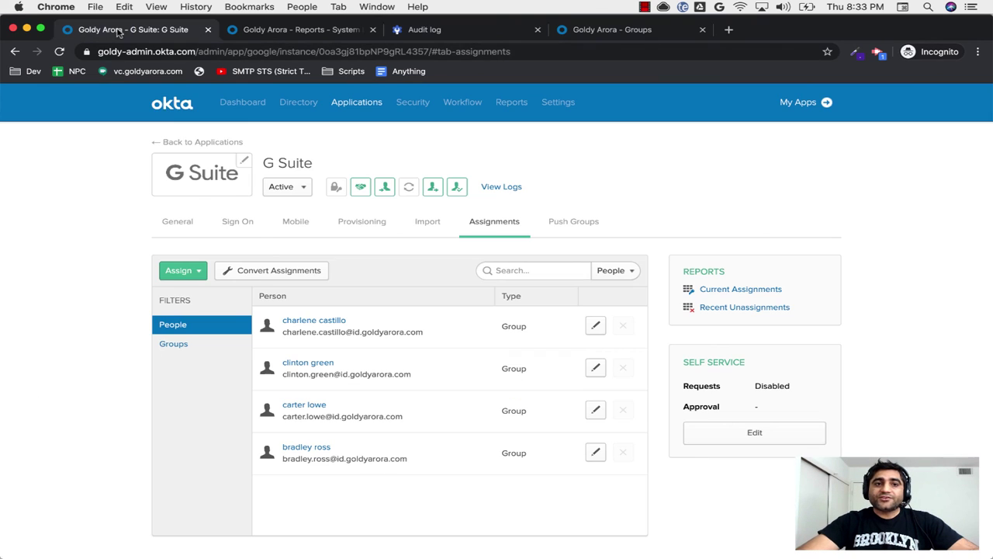
left_click(175, 344)
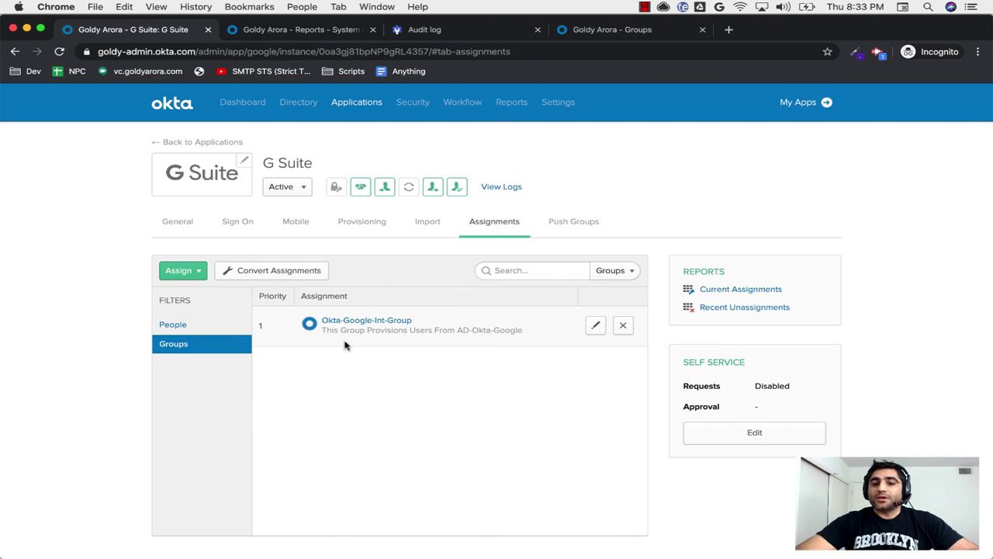